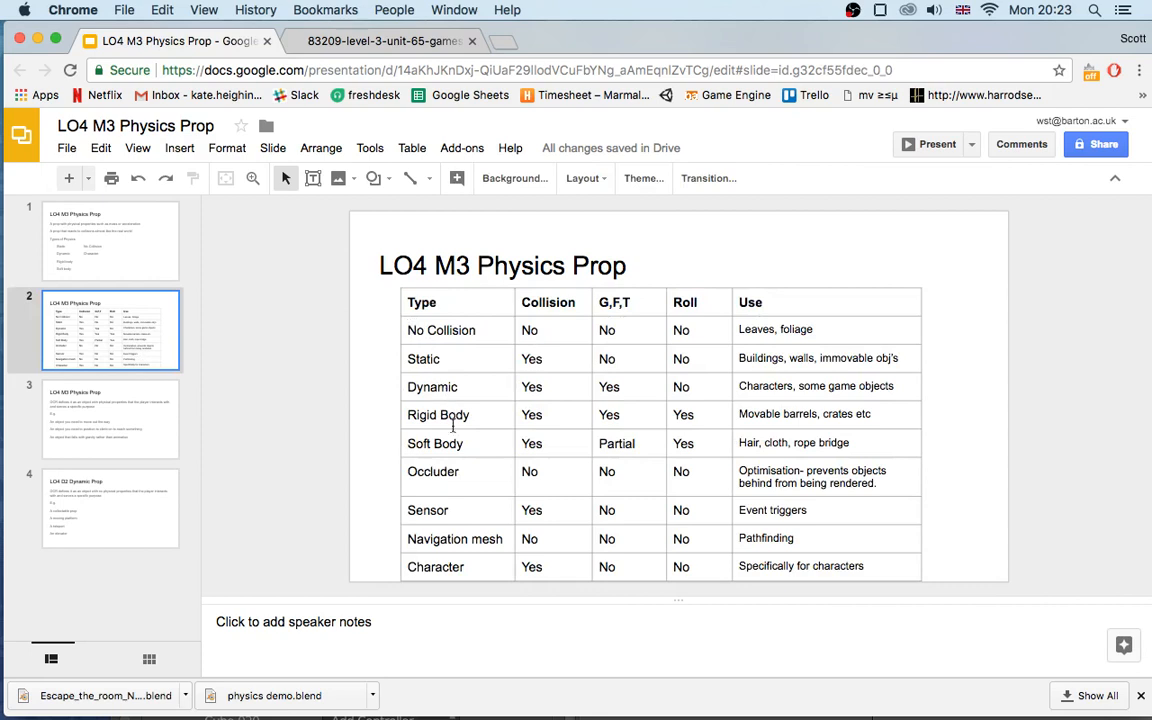
Review the physics types in the slide 2 table and the dynamic prop examples on slide 4
left_click_drag(420, 330, 474, 566)
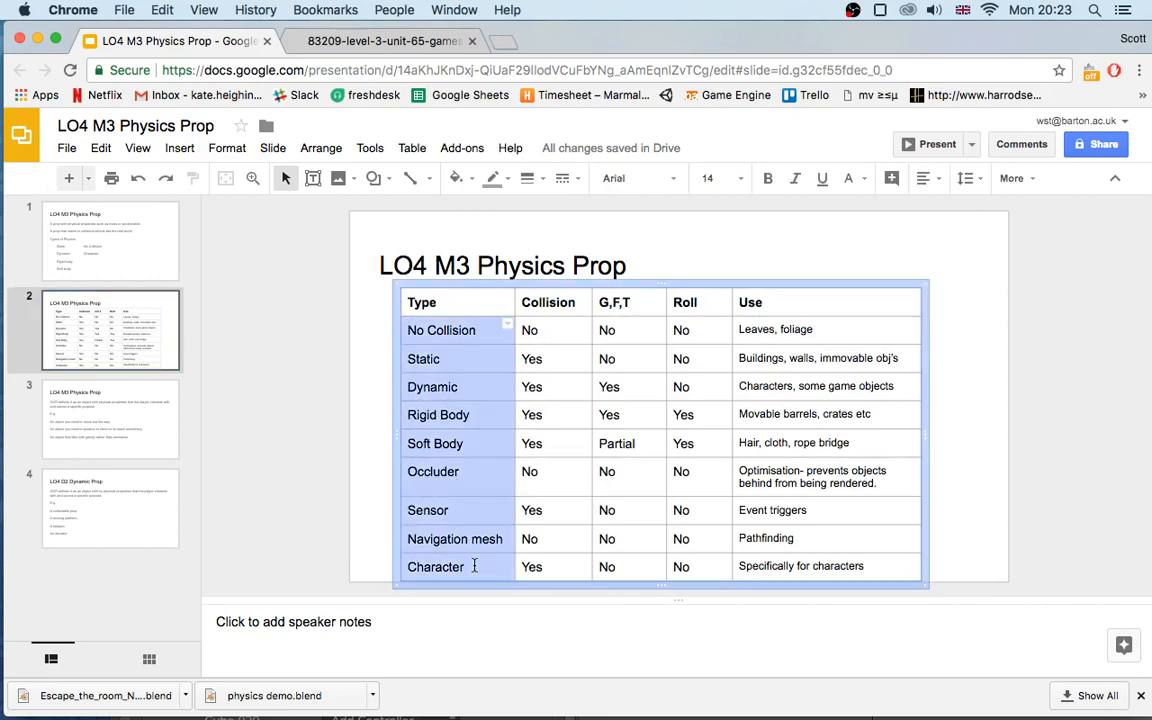
left_click(84, 508)
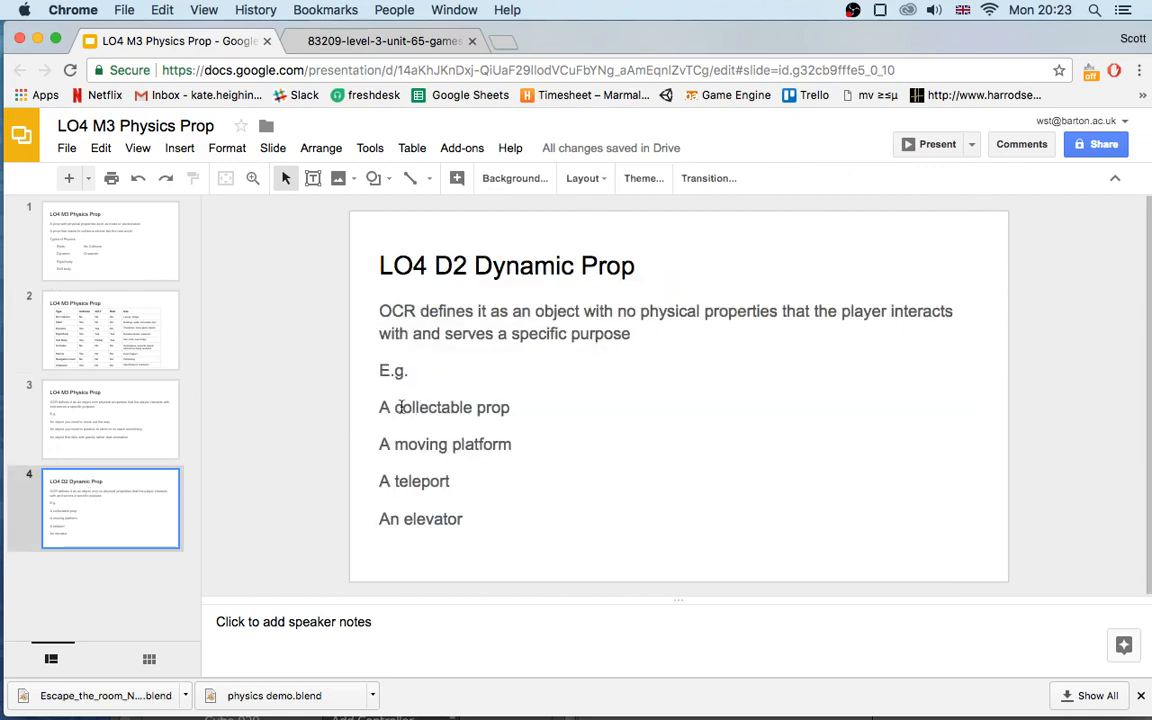
left_click_drag(400, 407, 481, 519)
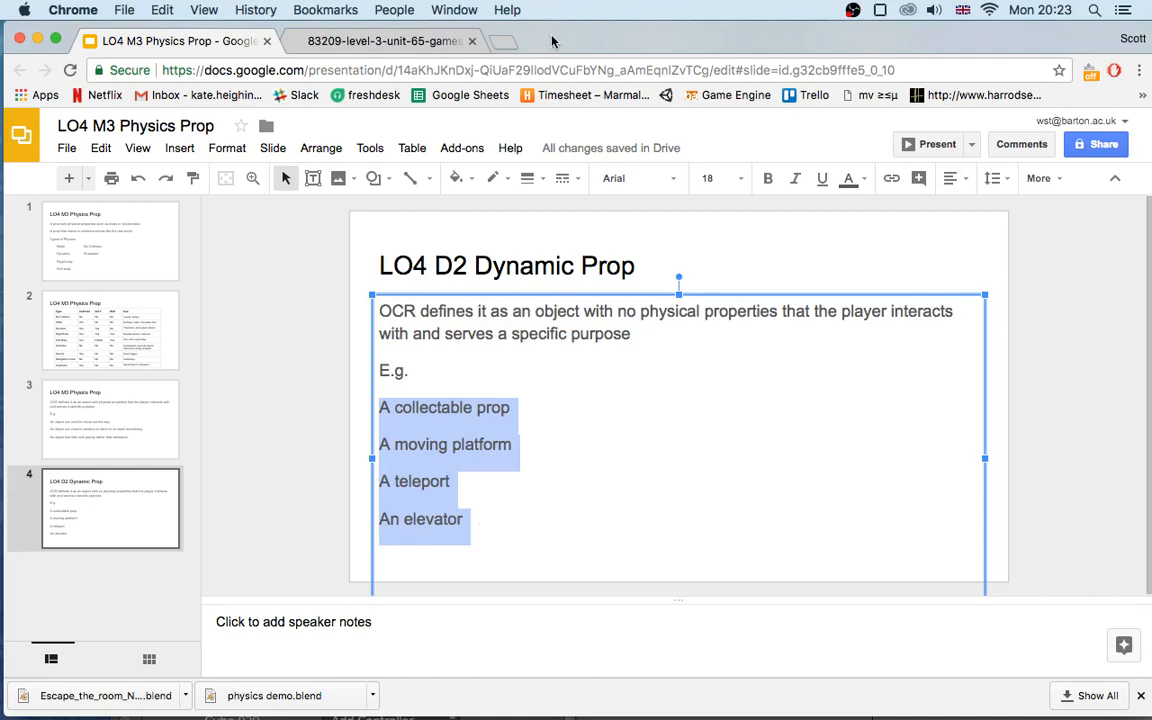
Switch to Blender, bring its window into view, and inspect the forklift in the escape room level
left_click_drag(549, 41, 571, 525)
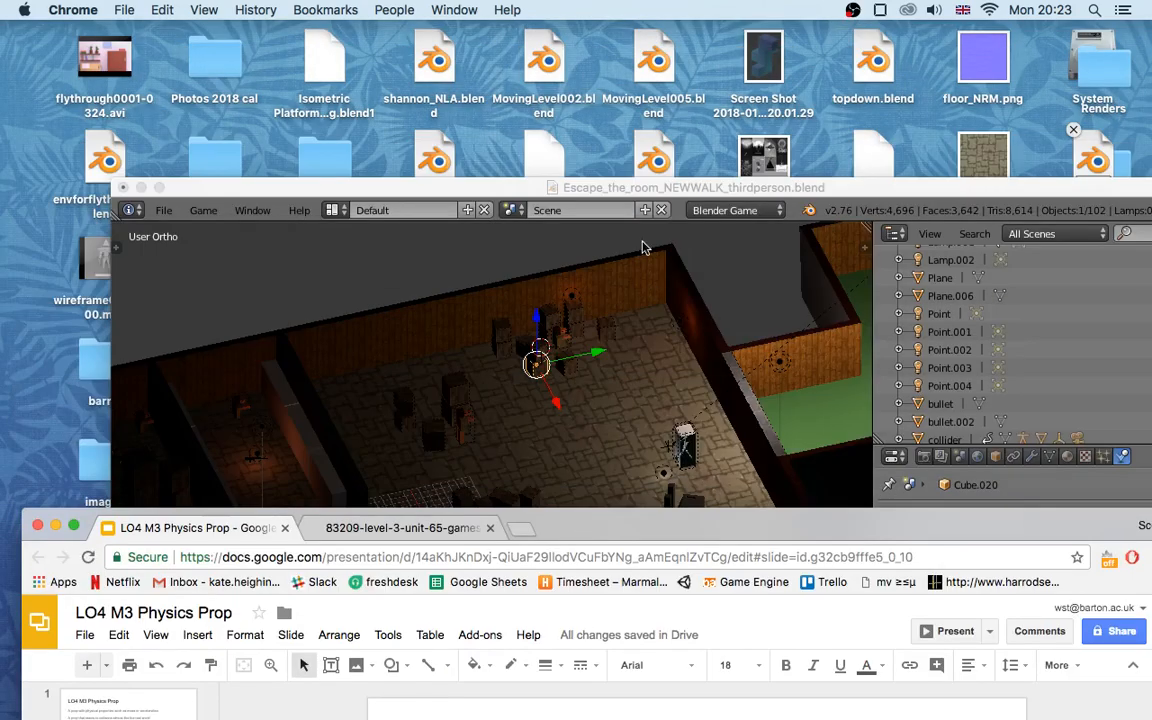
left_click(617, 192)
left_click_drag(617, 192, 539, 35)
right_click(607, 368)
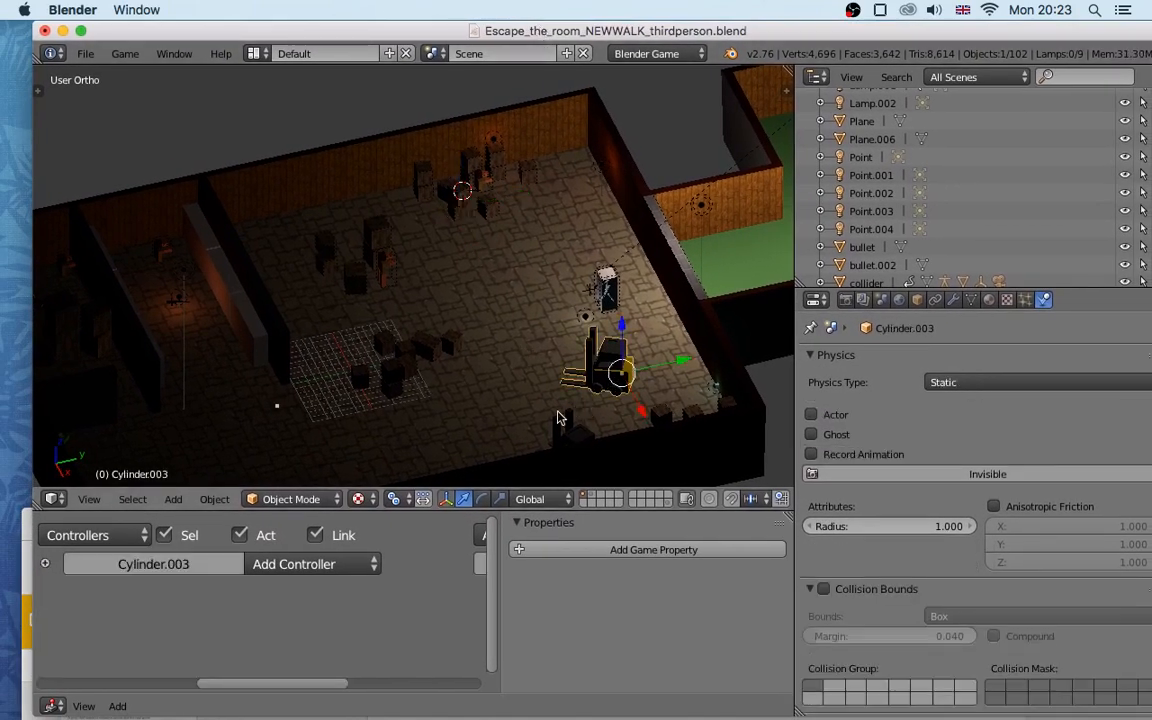
middle_click_drag(560, 410, 572, 375)
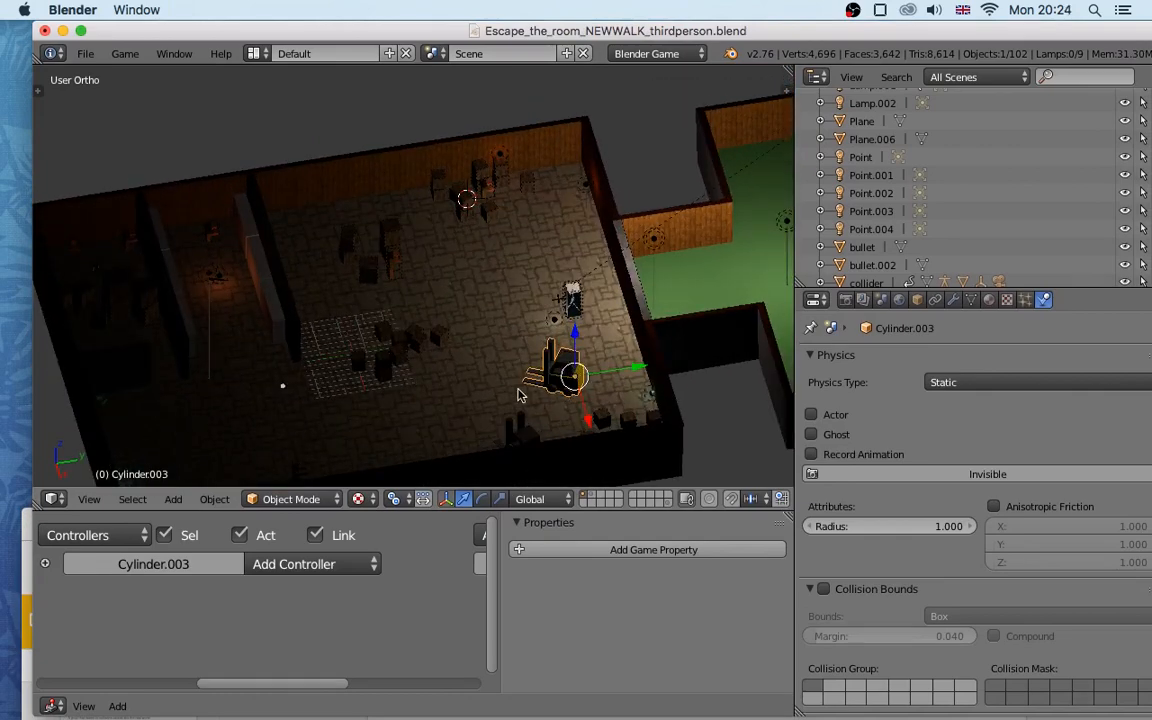
middle_click_drag(468, 356, 501, 350)
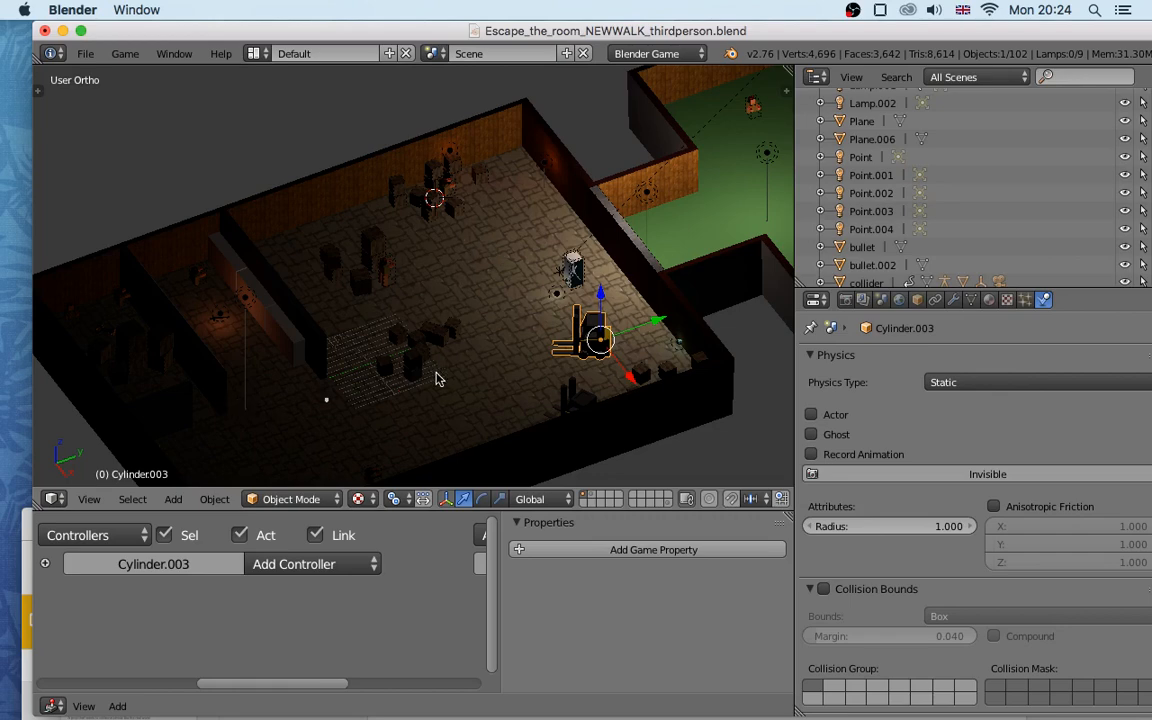
Open the recent file physics demo.blend
left_click(86, 53)
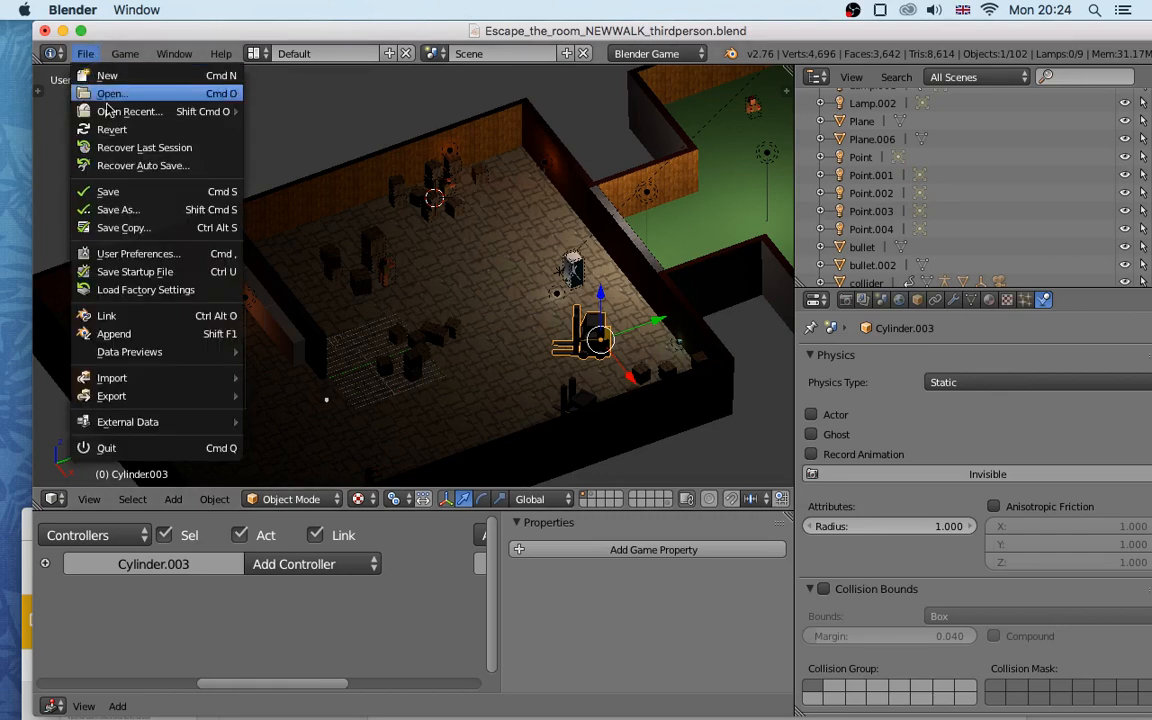
mouse_move(108, 111)
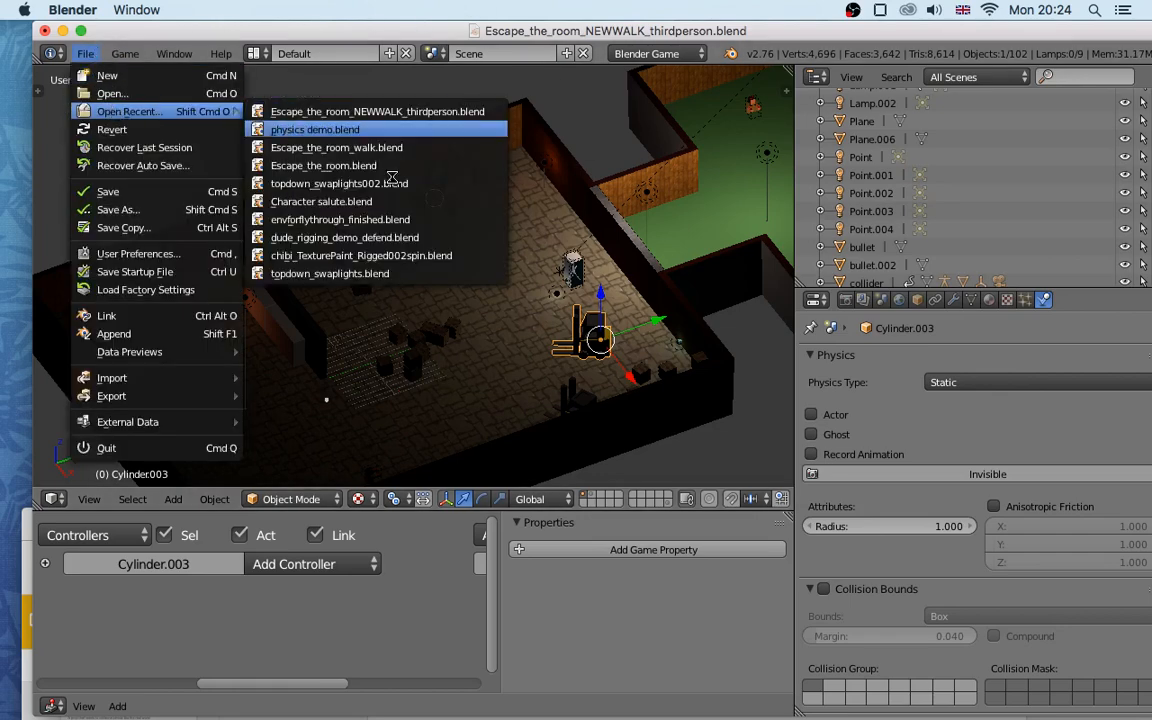
left_click(370, 130)
middle_click_drag(434, 307, 402, 298)
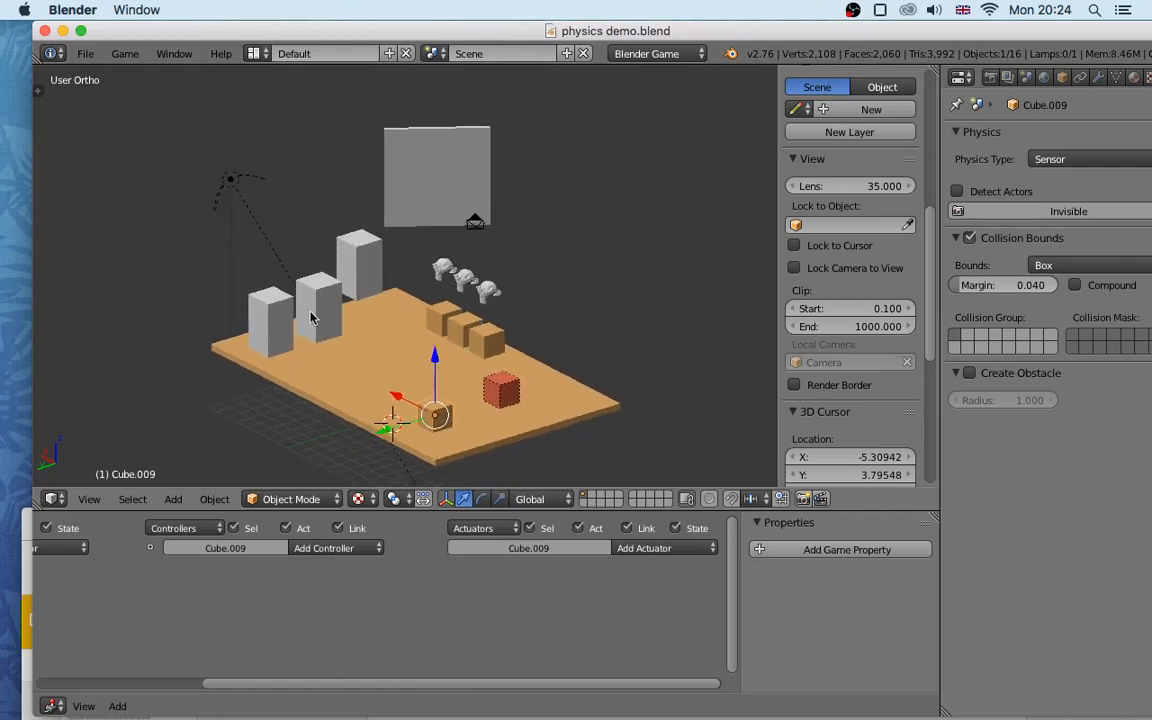
Widen the properties editor and examine the gravity setting in the world's physics settings
right_click(275, 312)
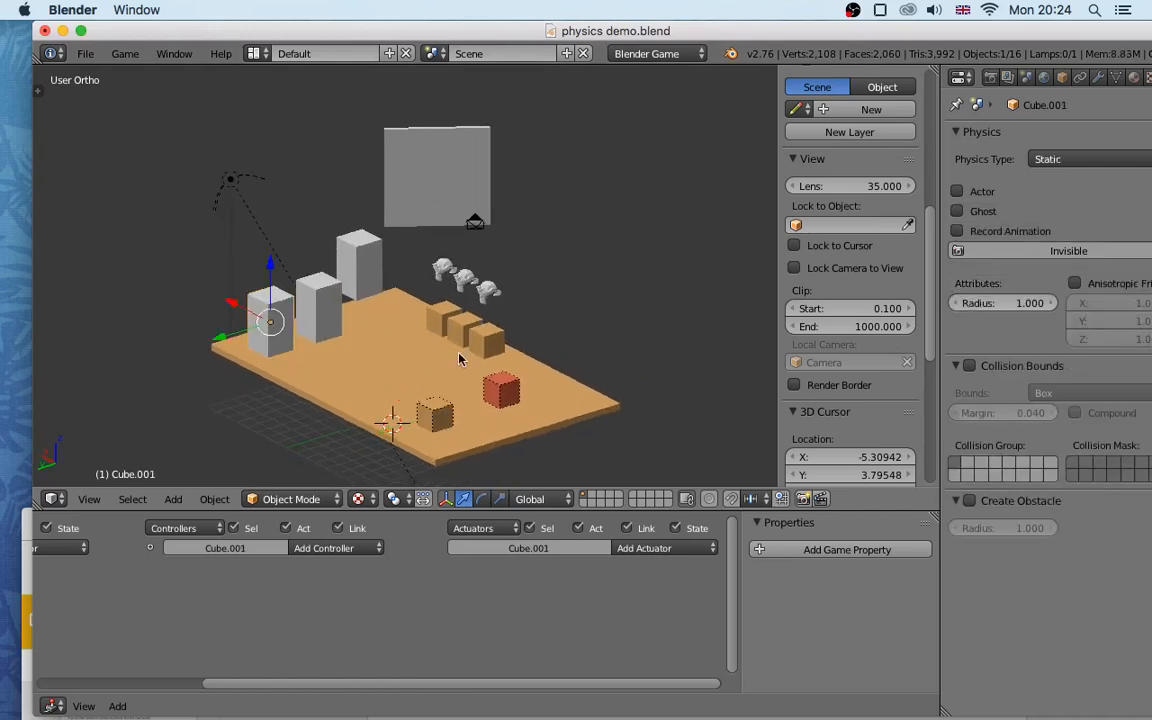
left_click_drag(940, 290, 792, 291)
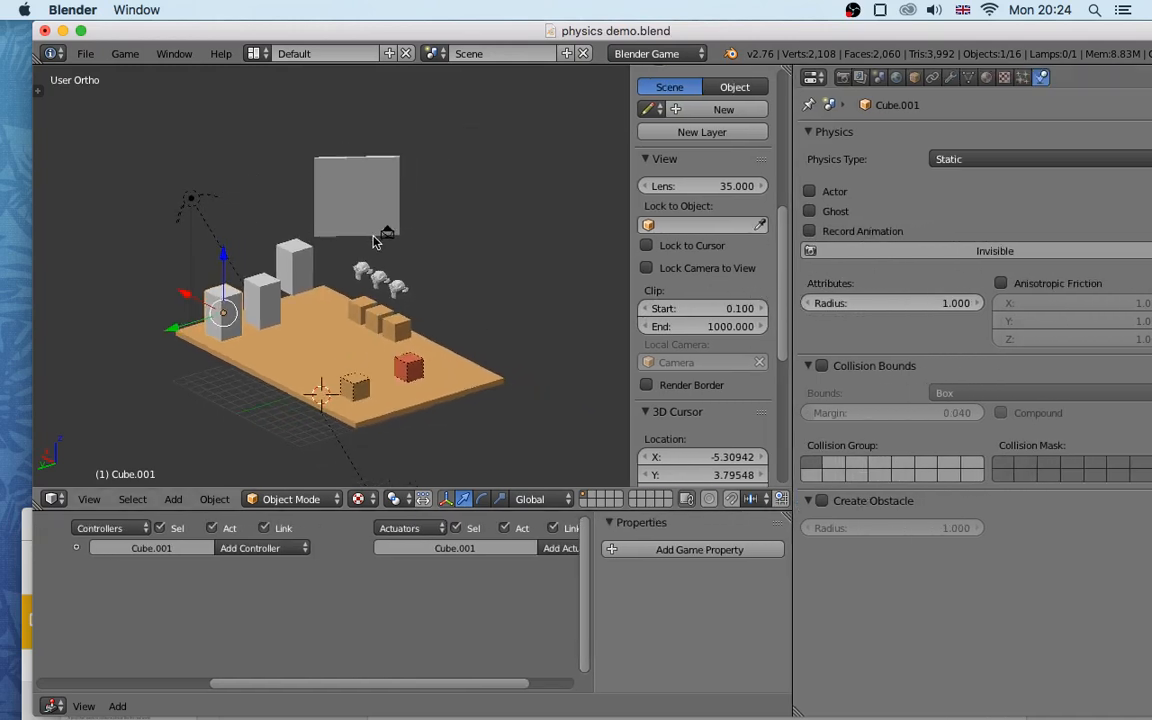
left_click(896, 78)
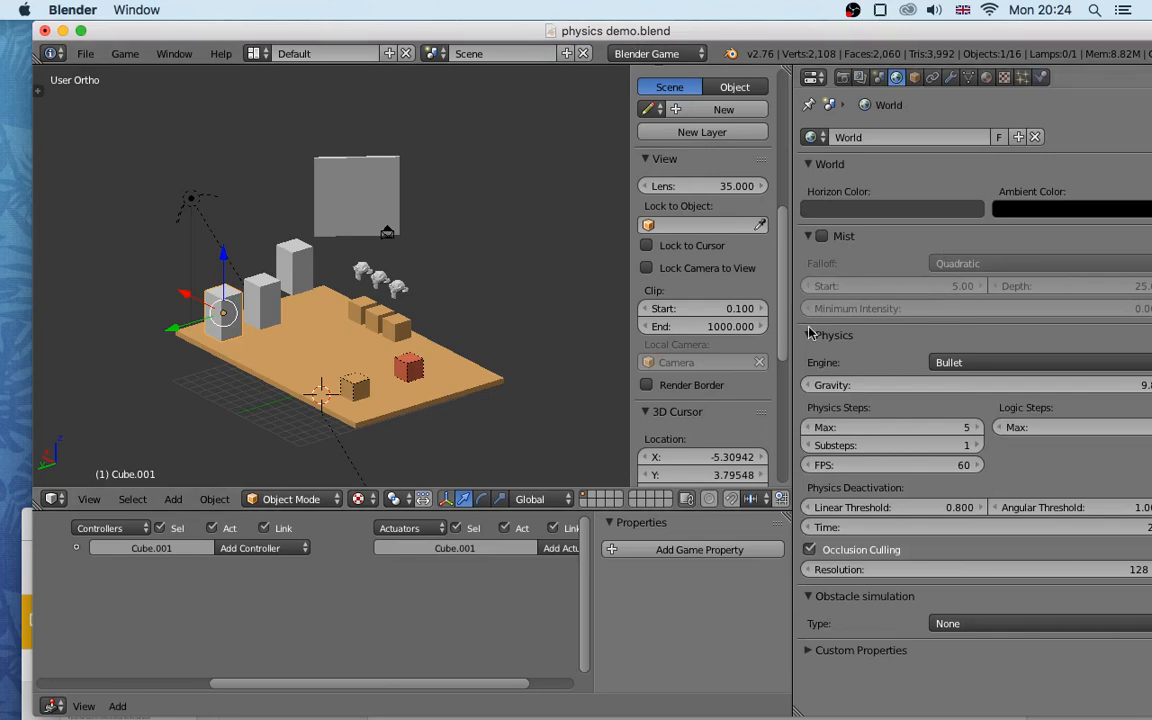
left_click(810, 334)
left_click(810, 334)
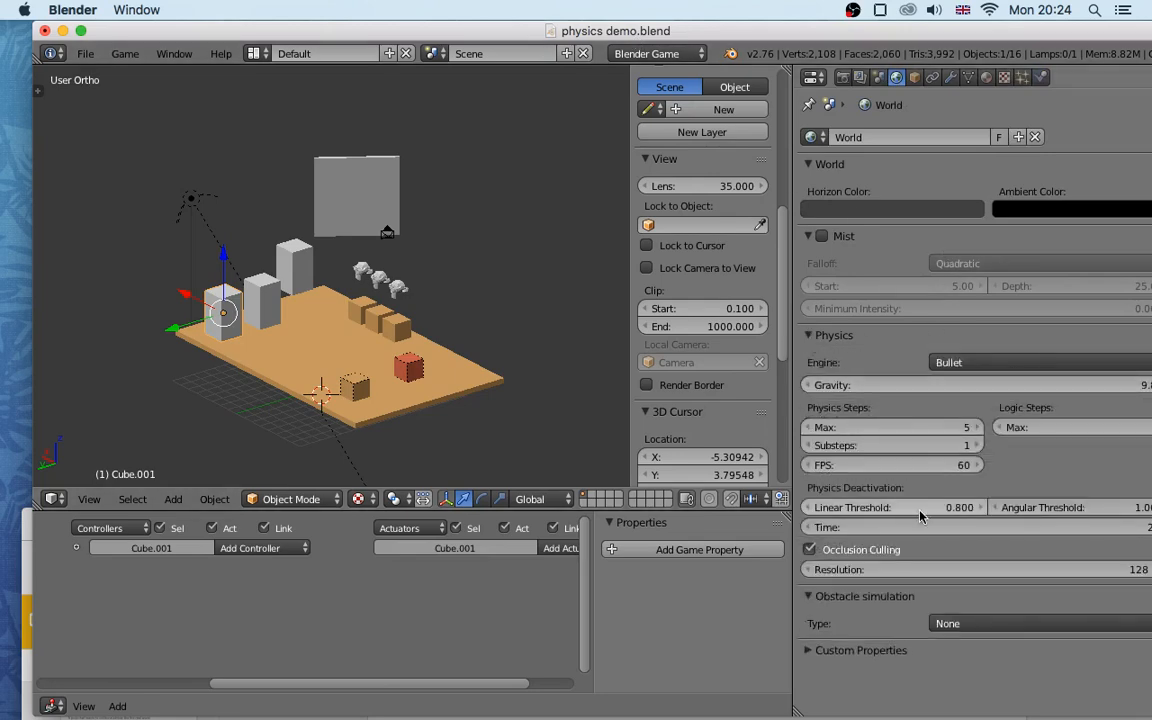
left_click_drag(944, 34, 914, 34)
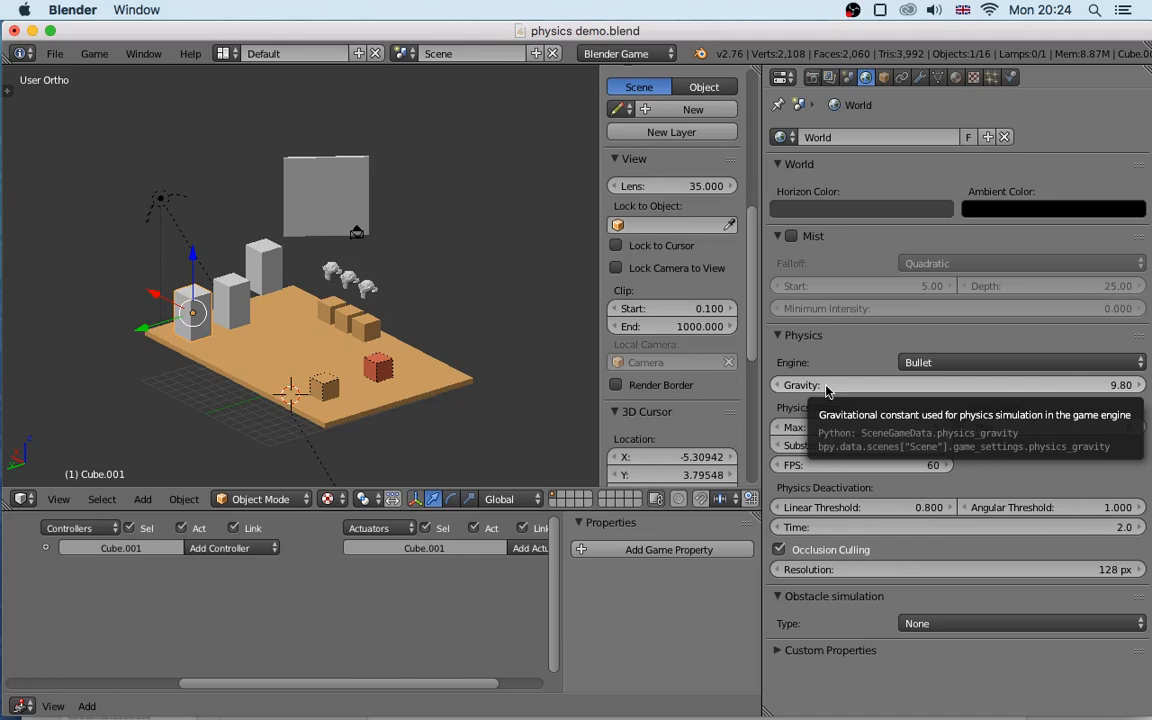
left_click(802, 337)
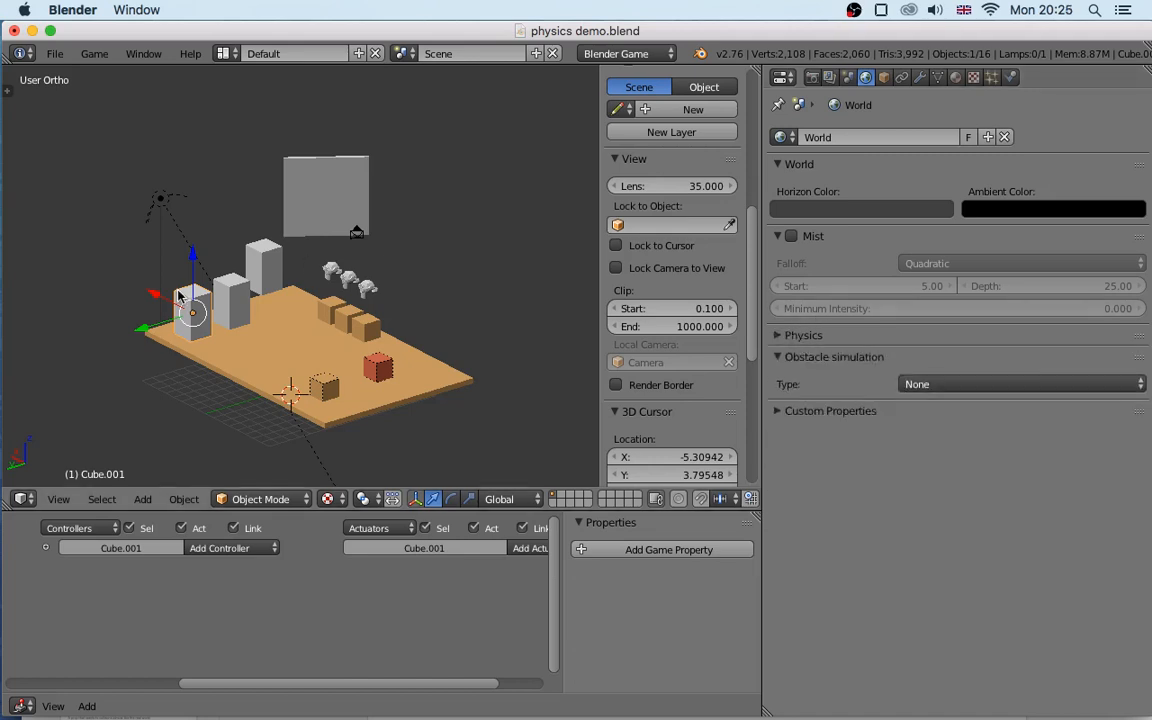
Review the available physics types for pillar Cube.001 and choose Static
left_click(1012, 78)
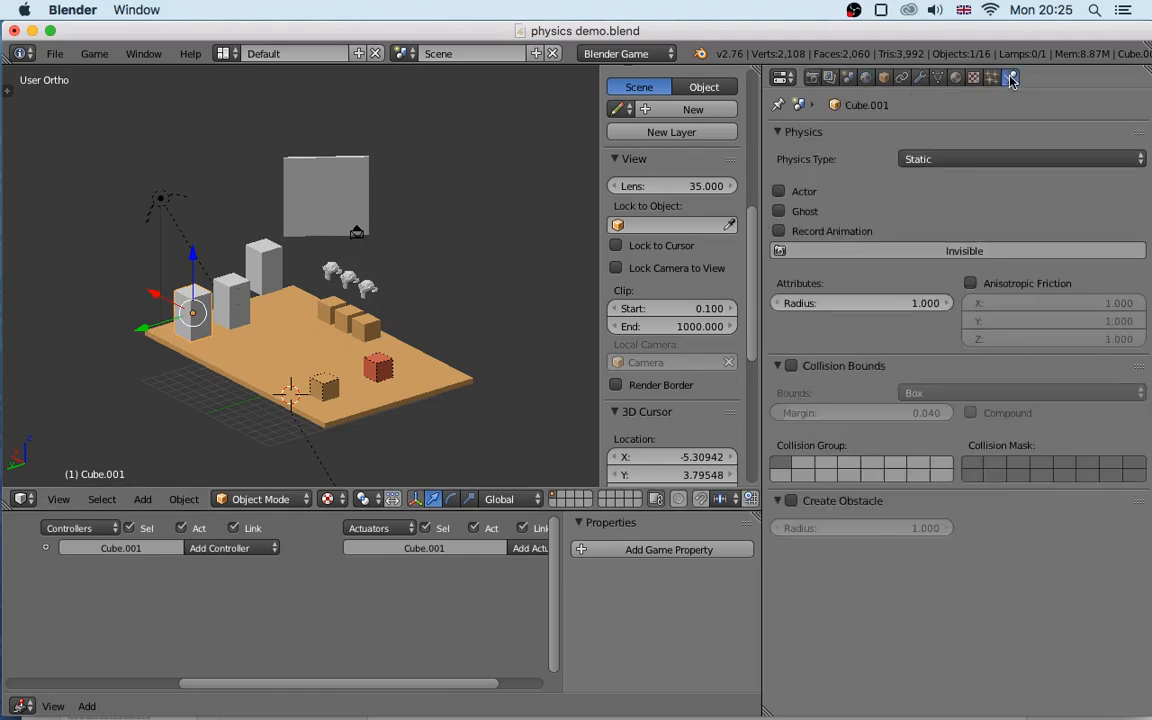
left_click(943, 160)
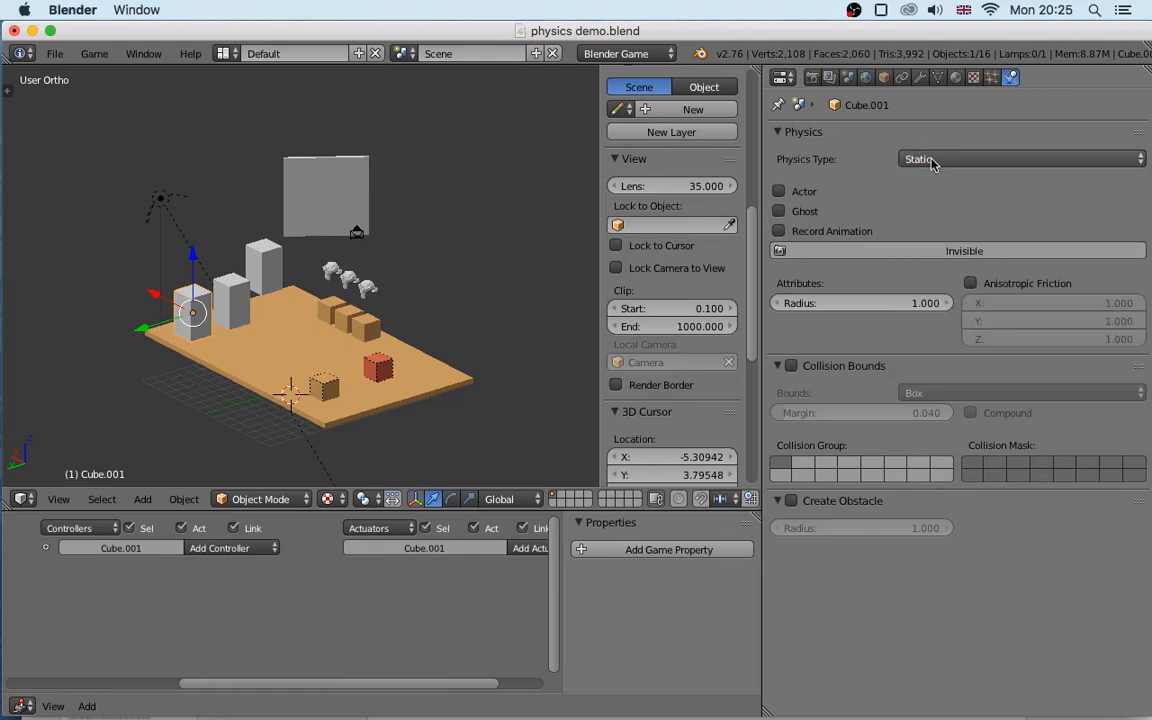
left_click(931, 162)
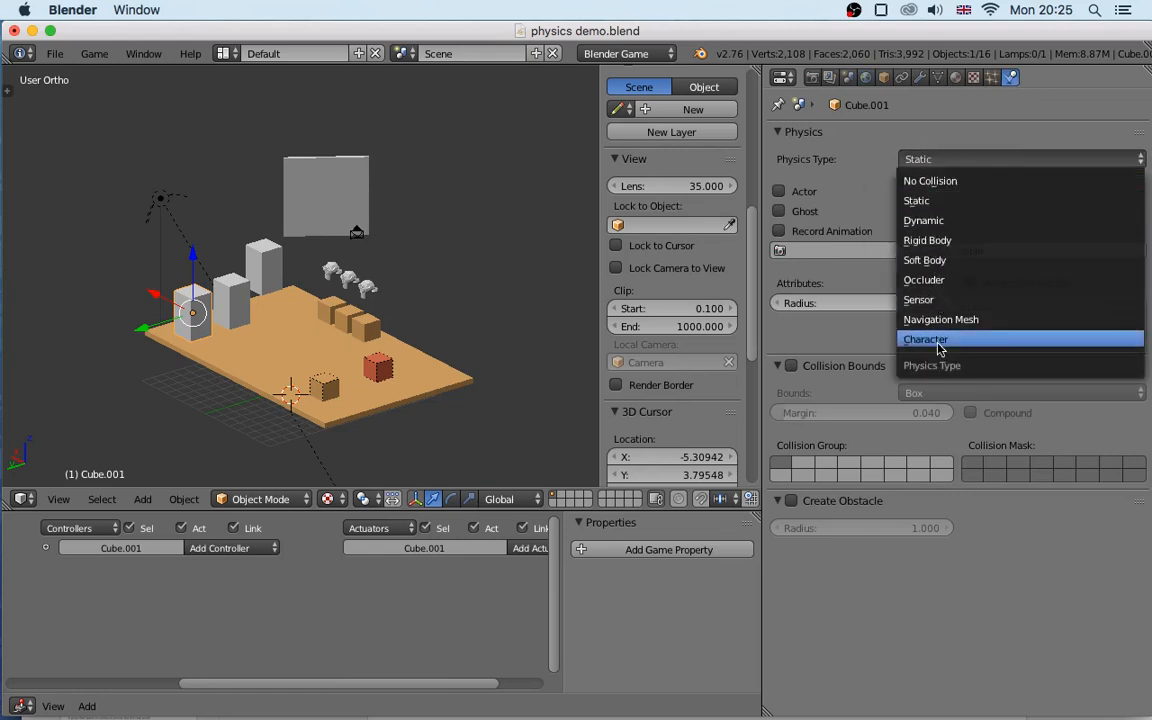
left_click(930, 200)
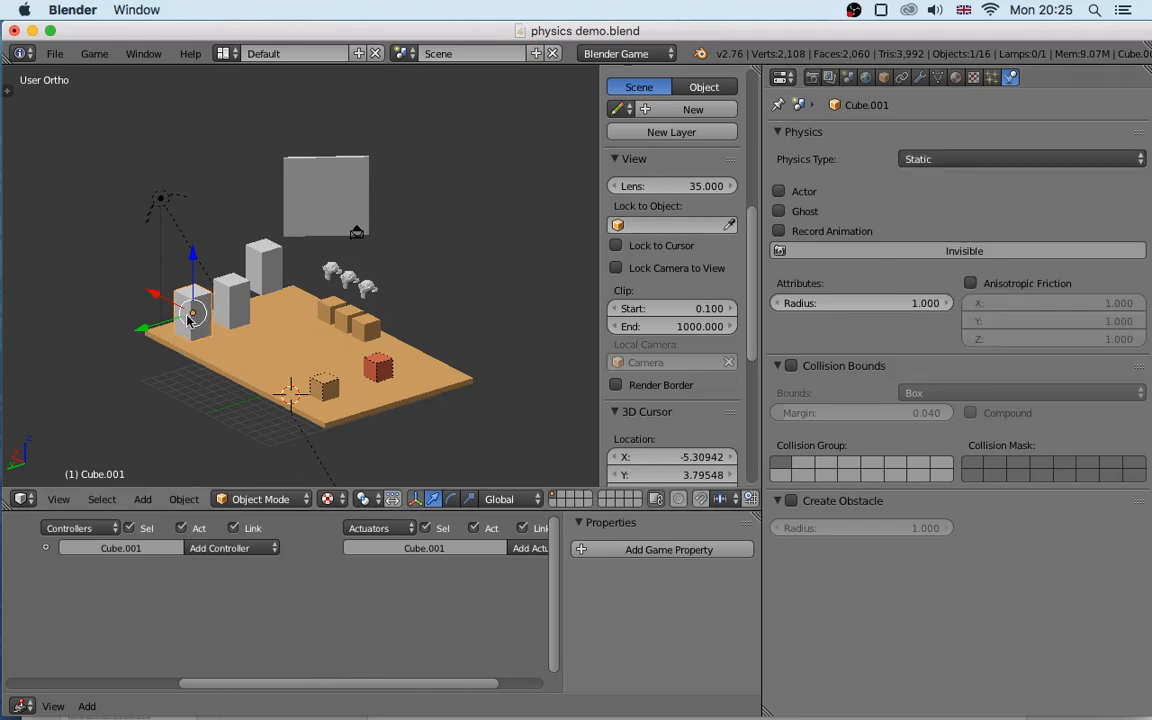
Inspect the physics types of the other two pillars and the nearest monkey head, ending with Cube.001 selected
middle_click_drag(253, 328, 190, 296)
right_click(226, 288)
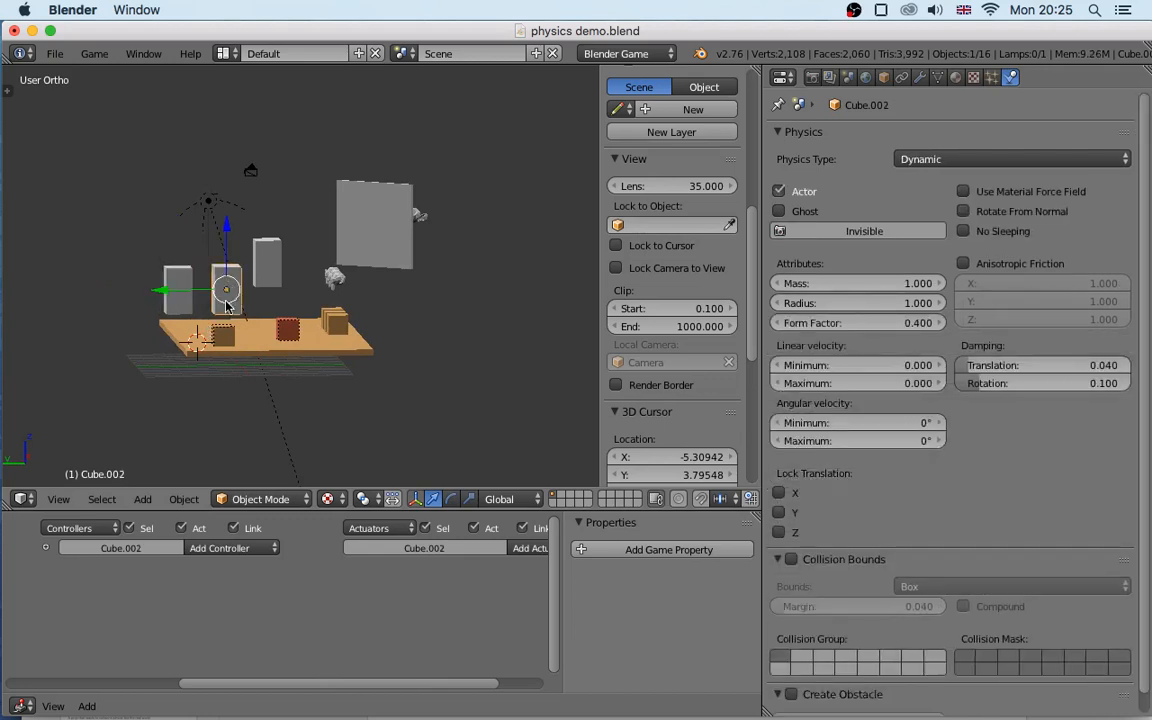
right_click(258, 252)
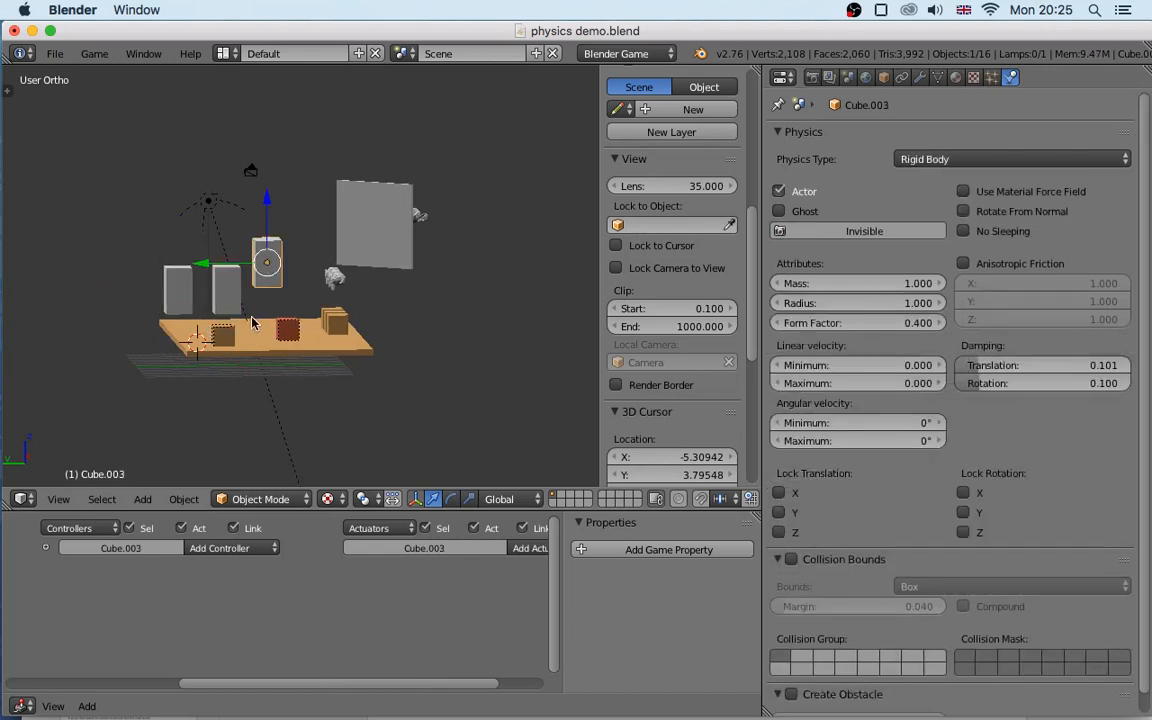
middle_click_drag(252, 323, 316, 273)
right_click(330, 274)
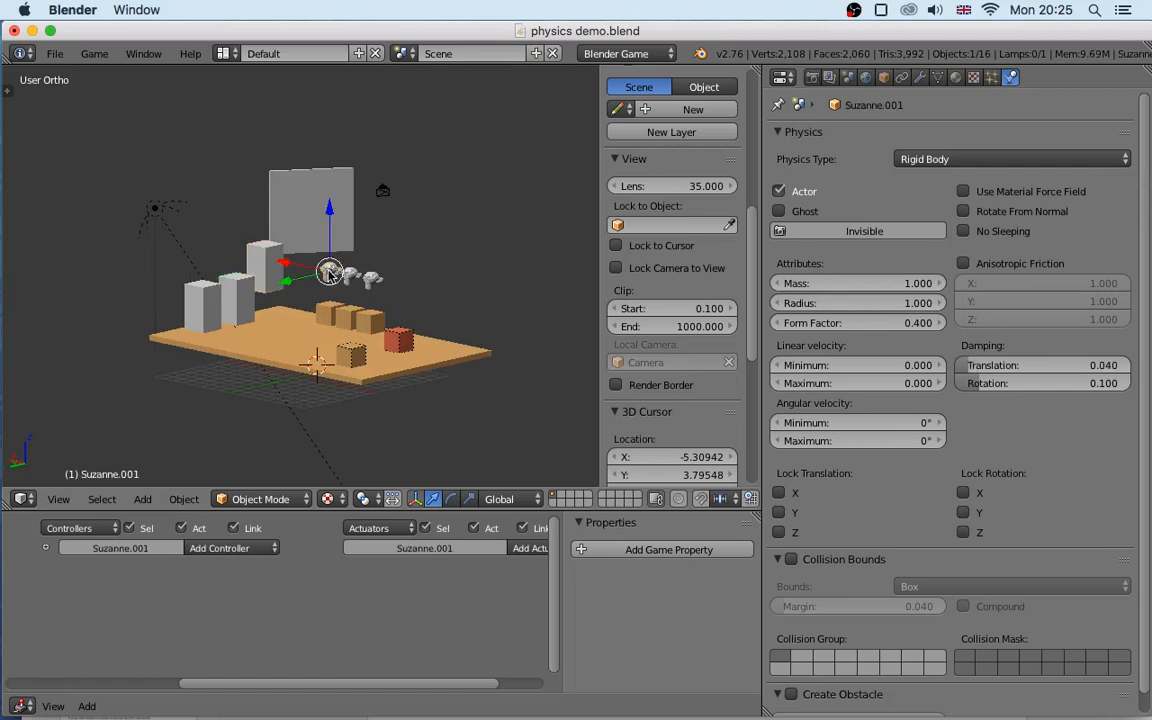
right_click(196, 282)
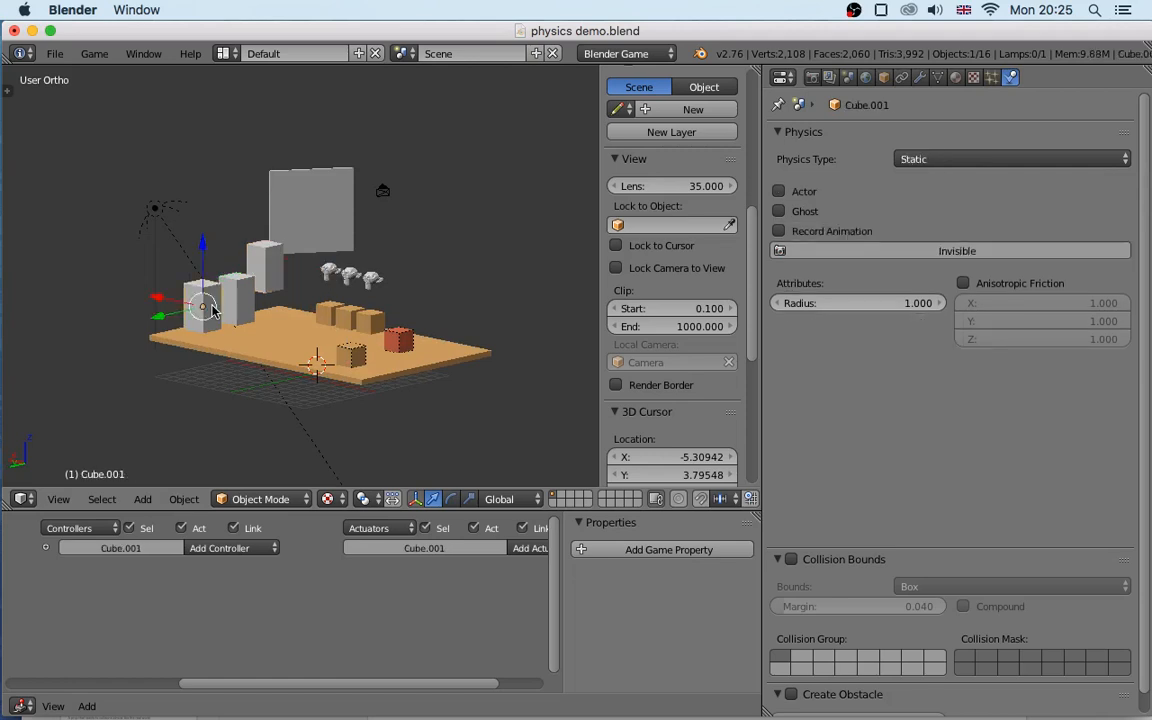
Run the game simulation with a close view of the three pillars, watch how they fall, and stop it
middle_click_drag(196, 282, 320, 334)
scroll(244, 284, "up", 5)
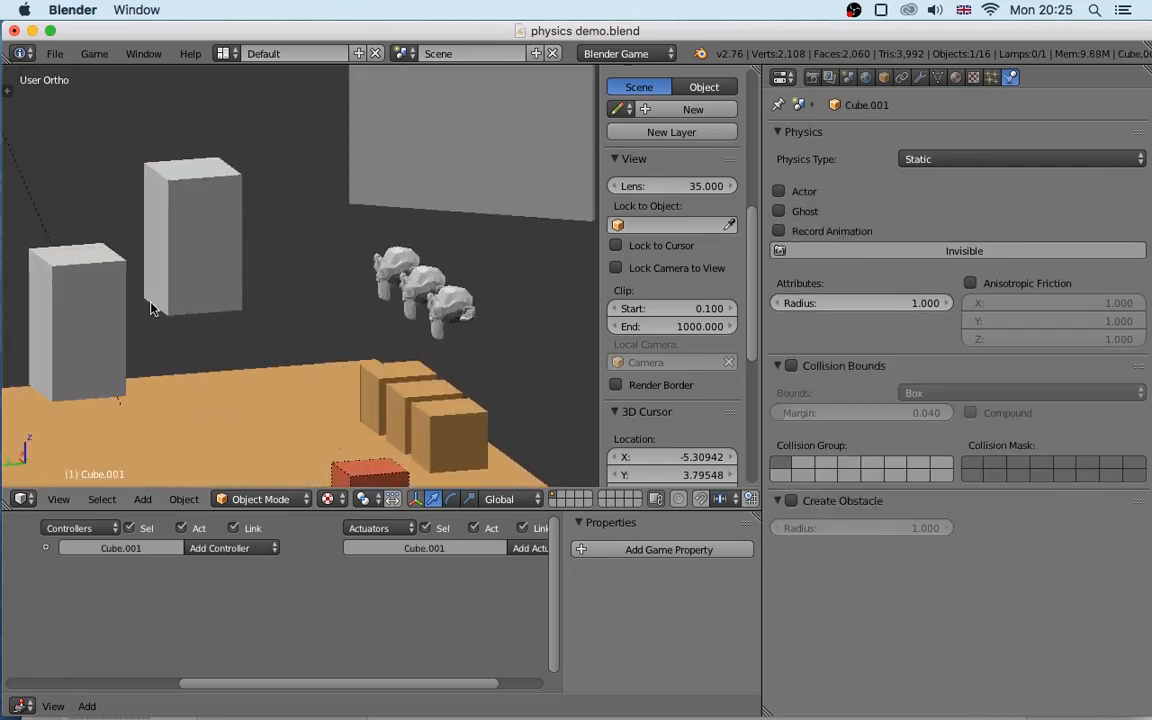
middle_click_drag(150, 303, 371, 313, "shift")
scroll(333, 327, "down", 1)
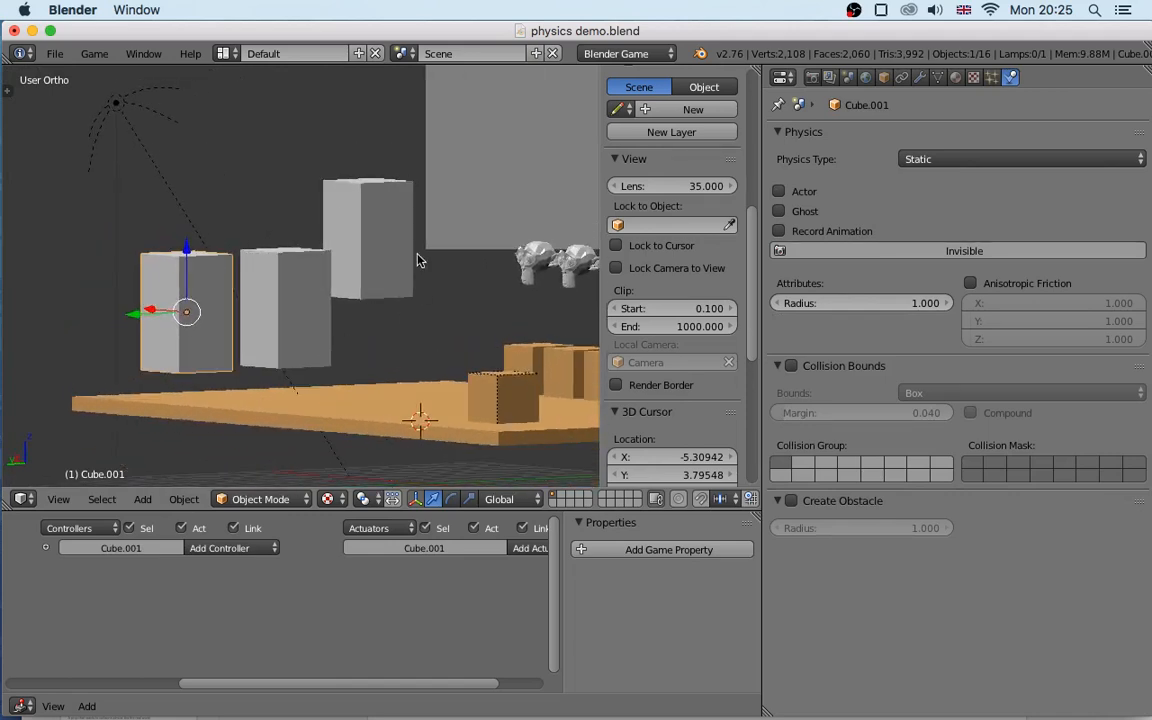
key("p")
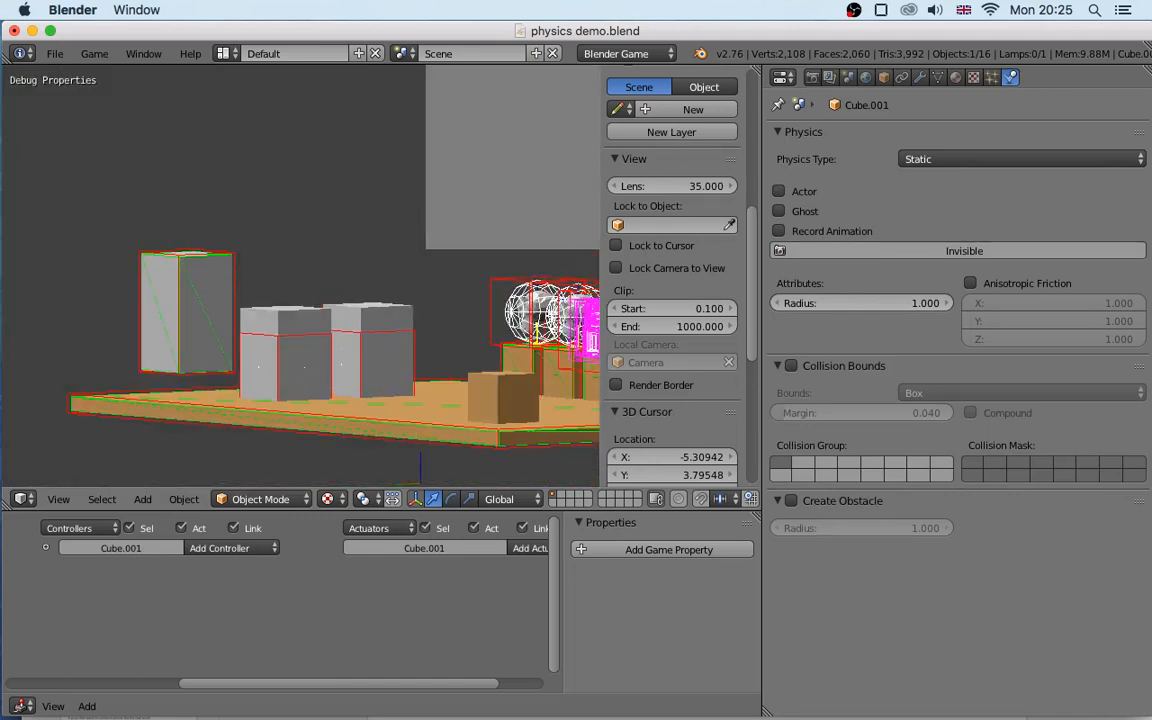
key("Escape")
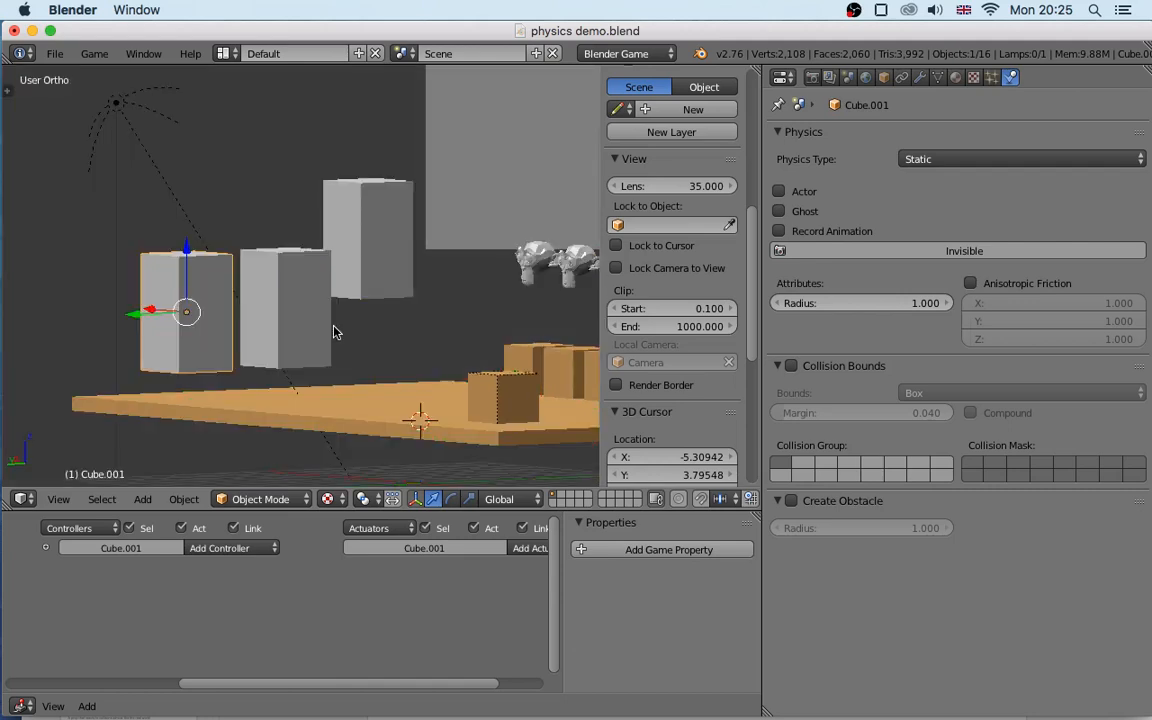
Compare the physics types of all three pillars, and run and stop the game simulation two more times
right_click(238, 330)
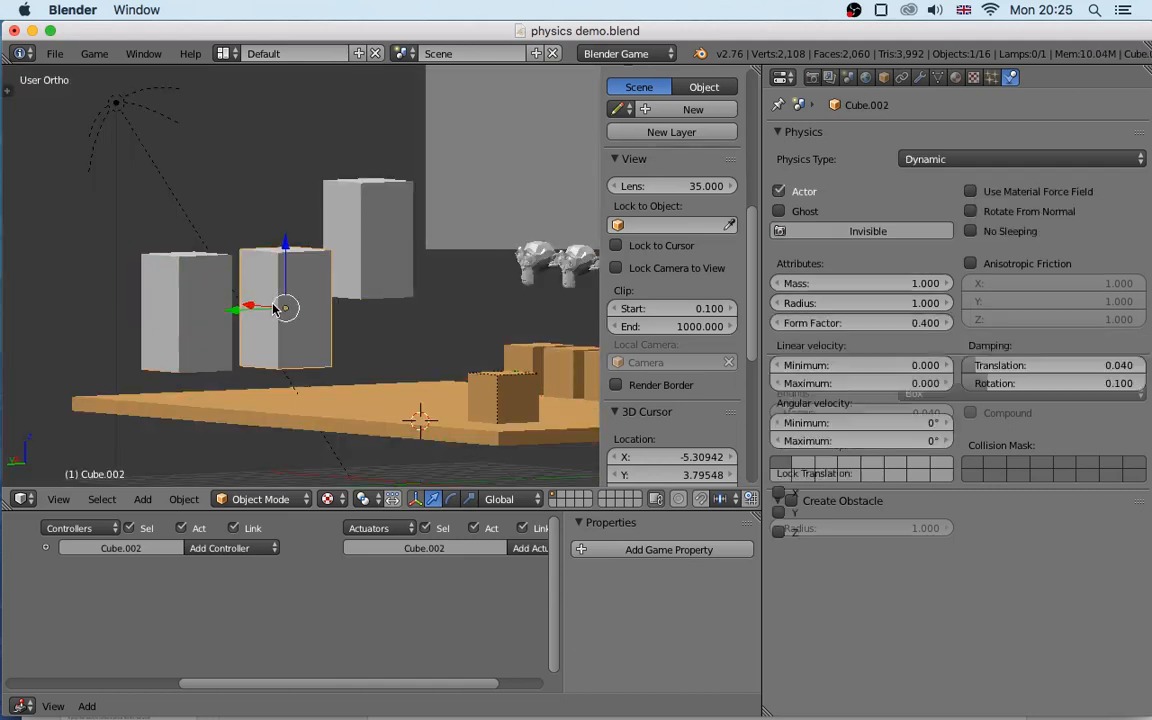
right_click(390, 245)
right_click(190, 326)
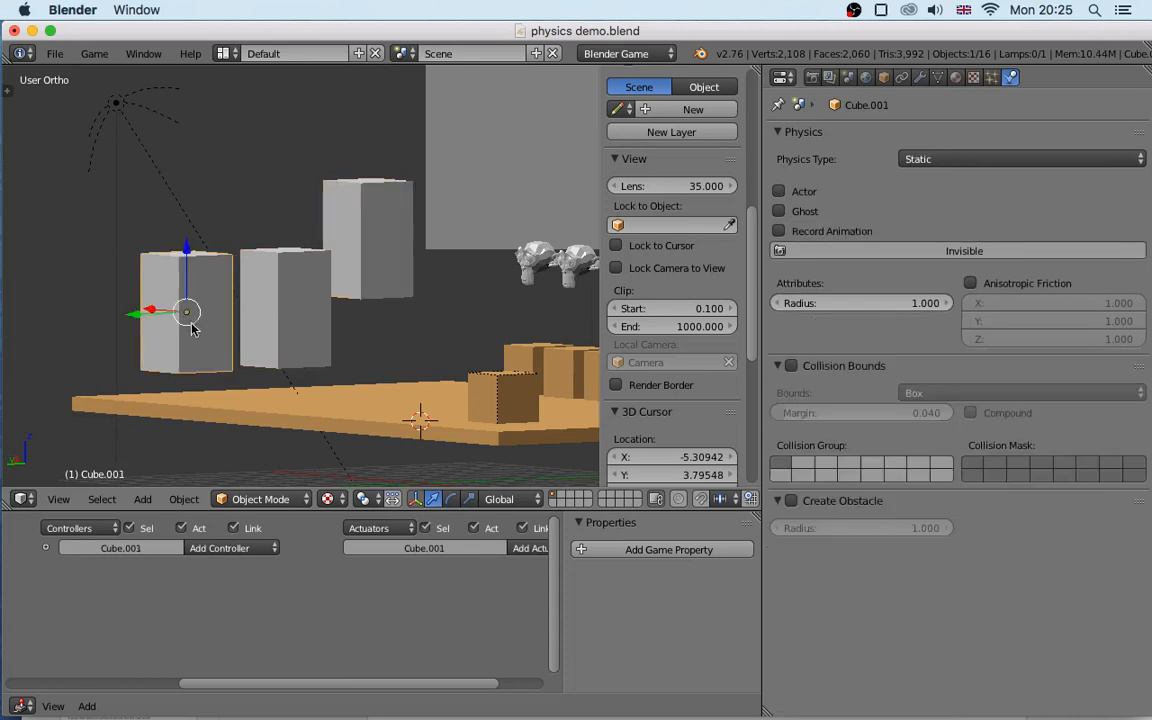
key("p")
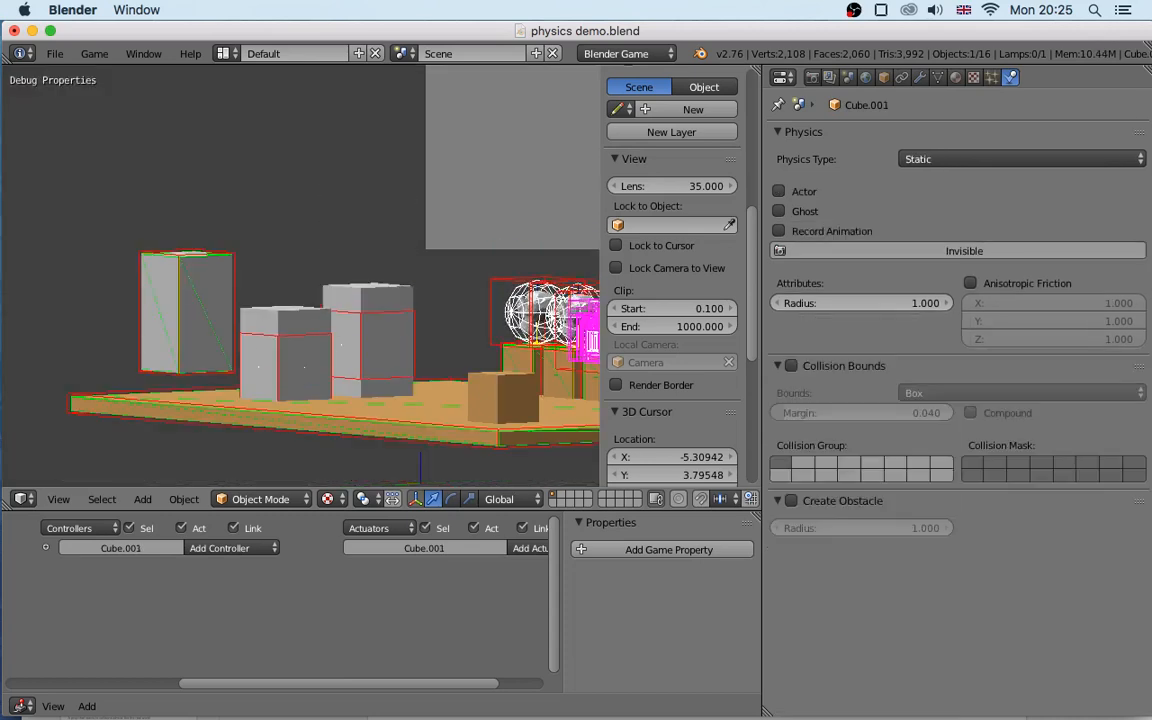
key("Escape")
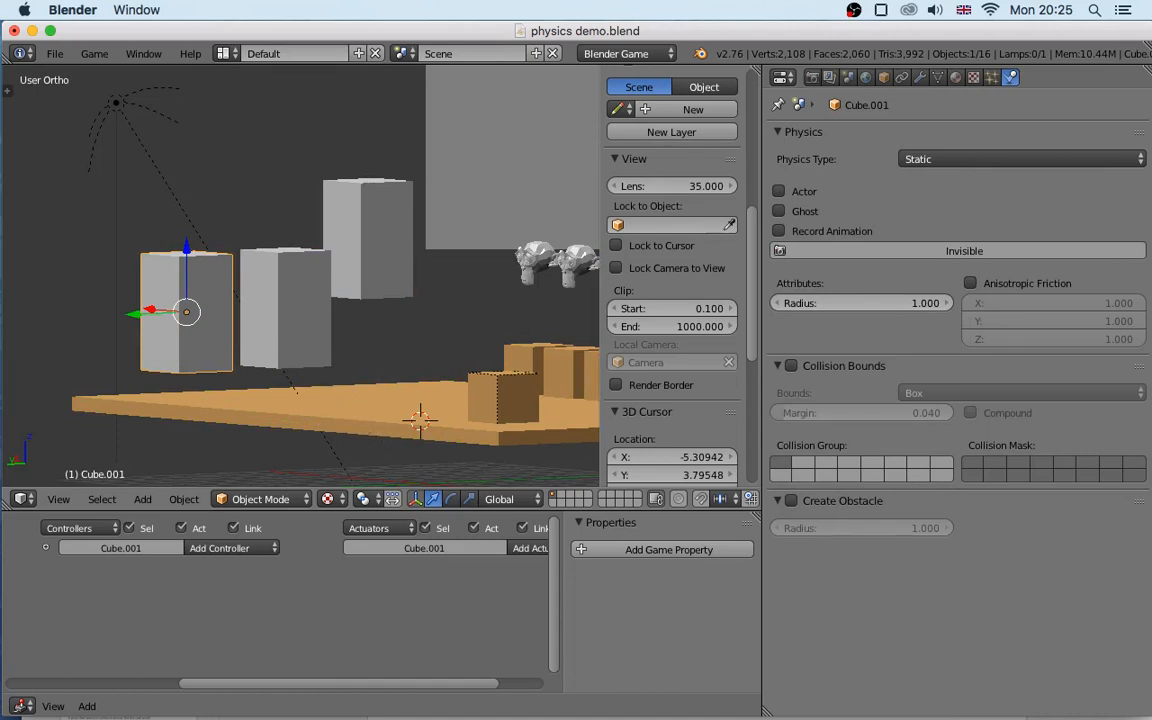
key("p")
key("Escape")
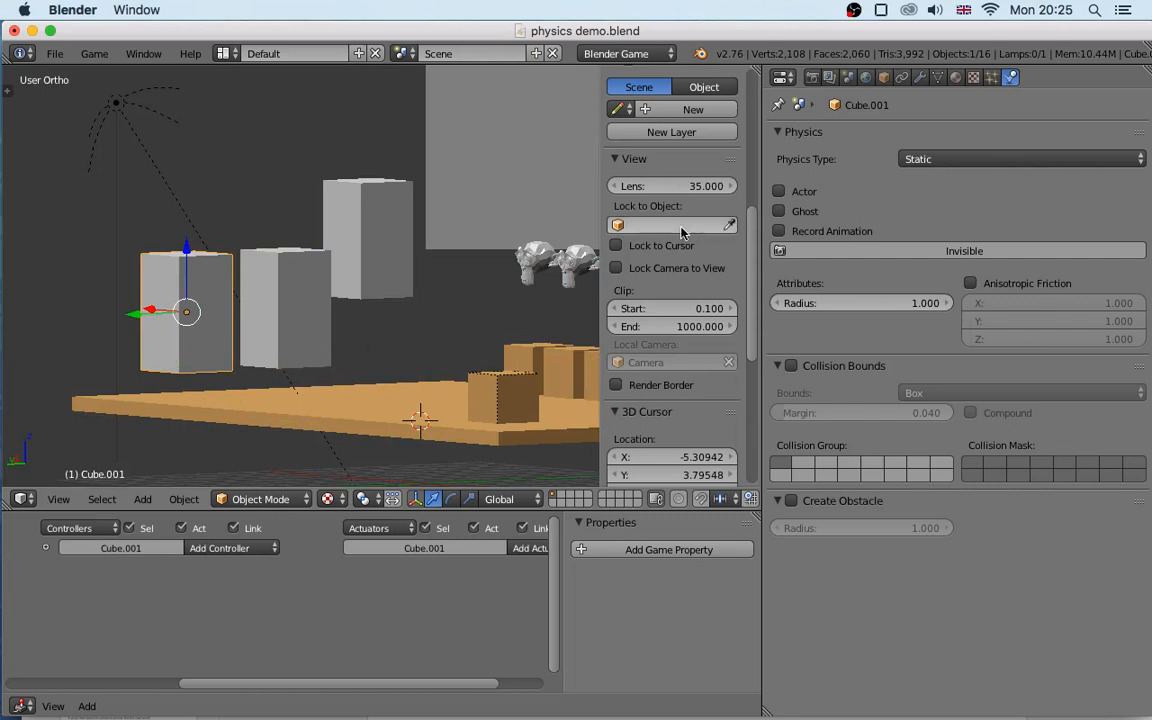
Select the middle pillar Cube.002, display the scene in wireframe, and set its physics radius to 0.380
right_click(314, 296)
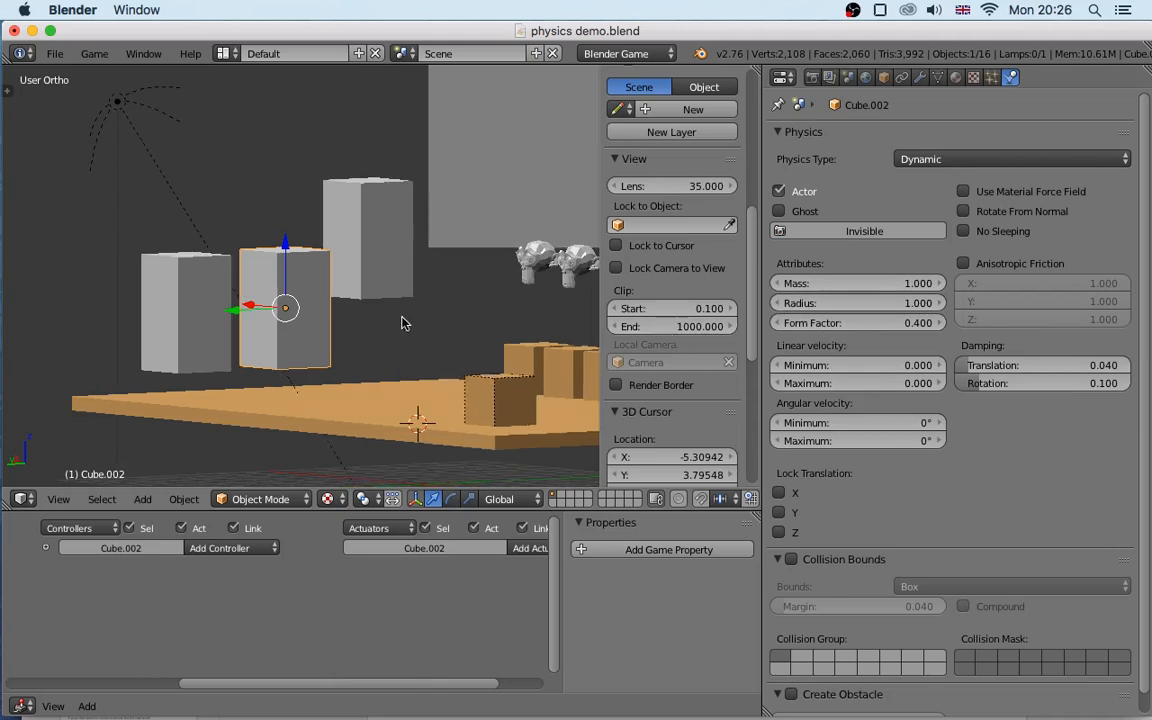
middle_click_drag(404, 321, 368, 326)
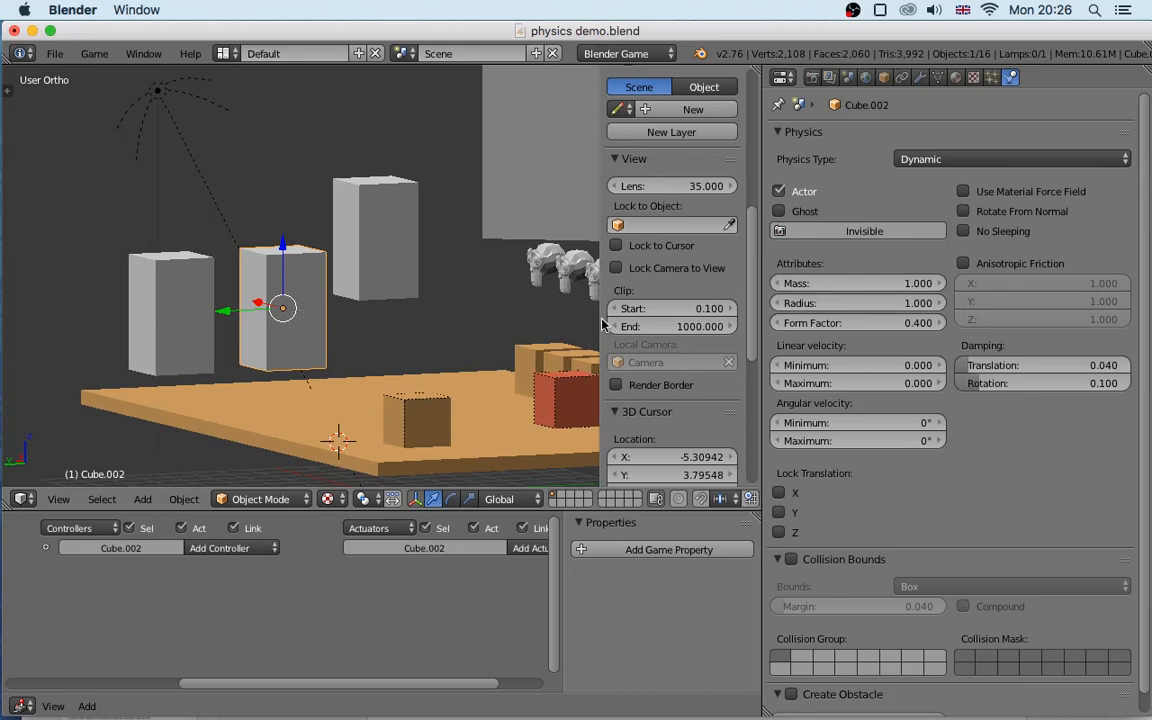
mouse_move(340, 315)
middle_mouse_down()
mouse_move(303, 313)
mouse_move(411, 350)
mouse_move(355, 334)
mouse_move(278, 278)
middle_mouse_up()
key("z")
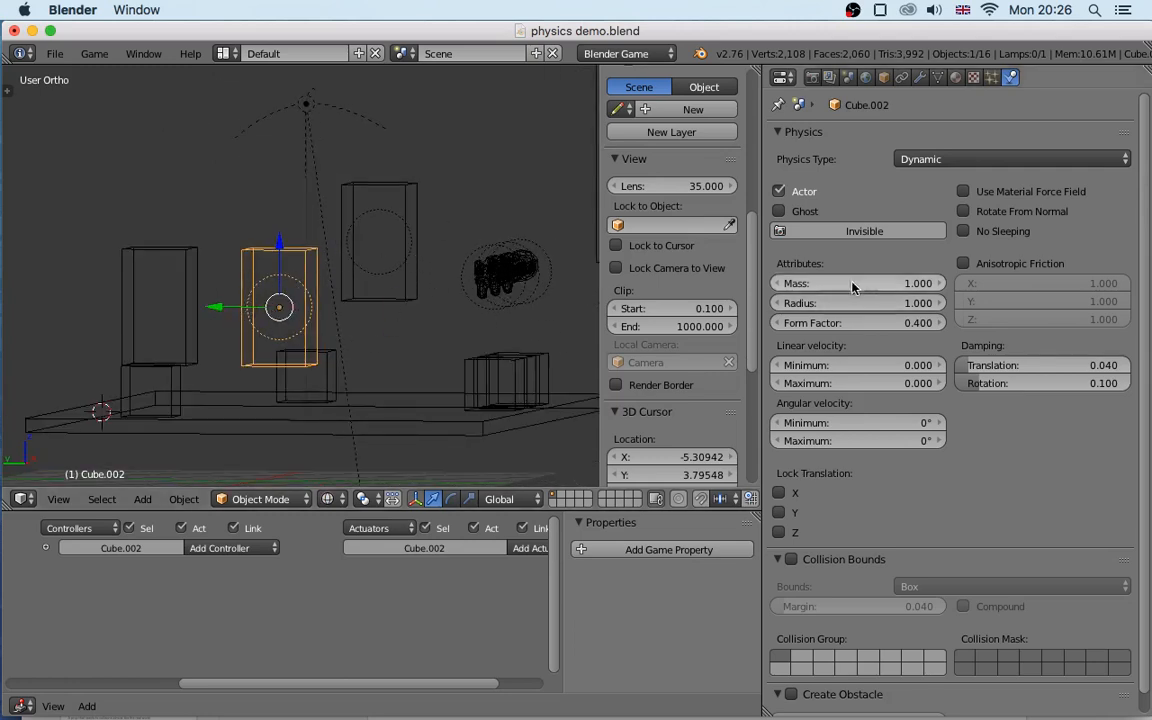
left_click_drag(796, 307, 766, 307)
middle_click_drag(300, 350, 381, 285)
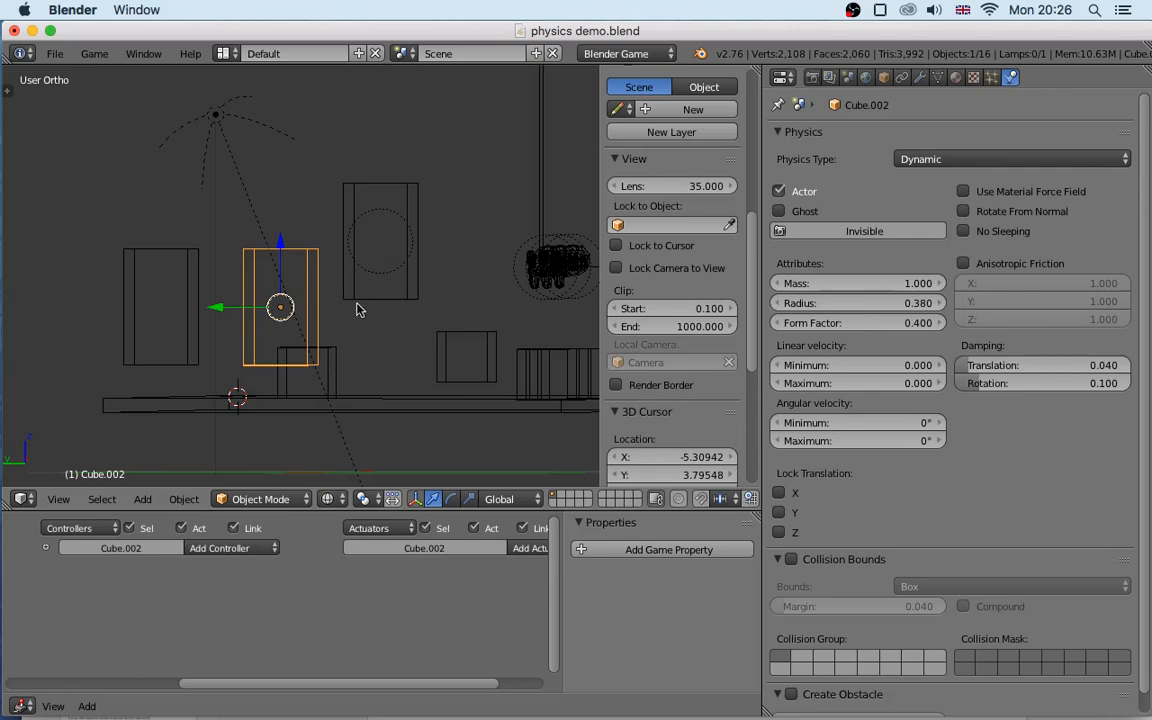
middle_click_drag(337, 314, 370, 342)
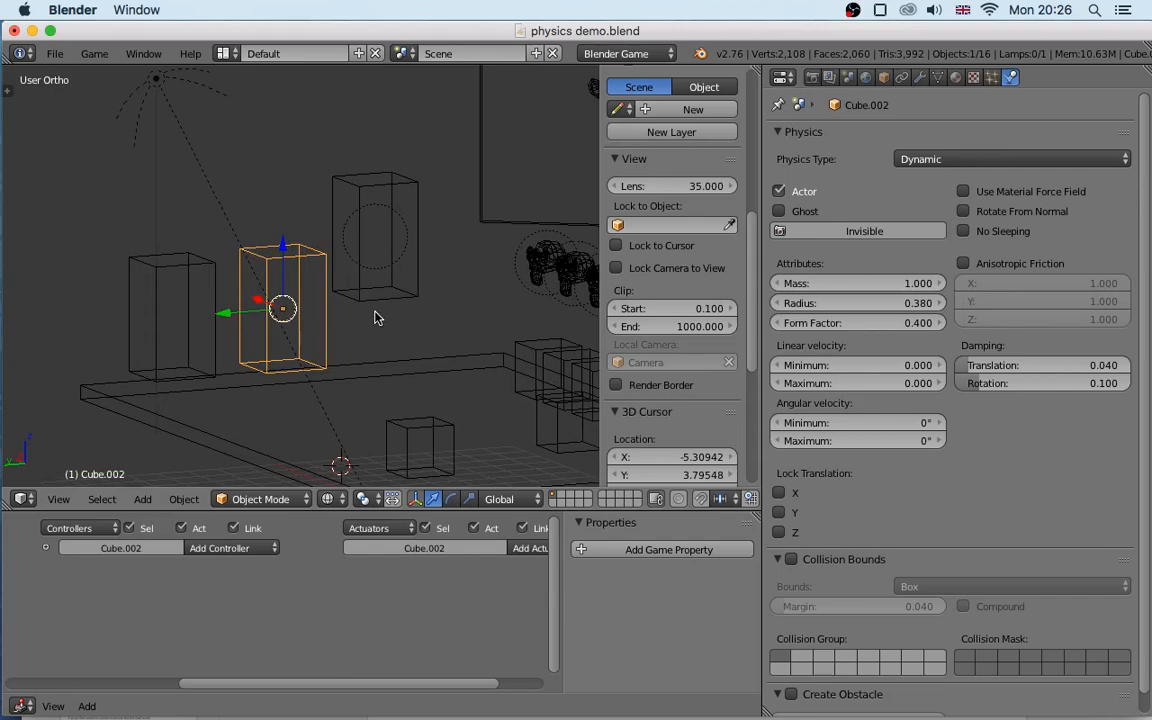
Turn on Show Physics Visualization for the game, and run and stop the simulation to view the collision shapes
key("p")
key("Escape")
left_click(94, 53)
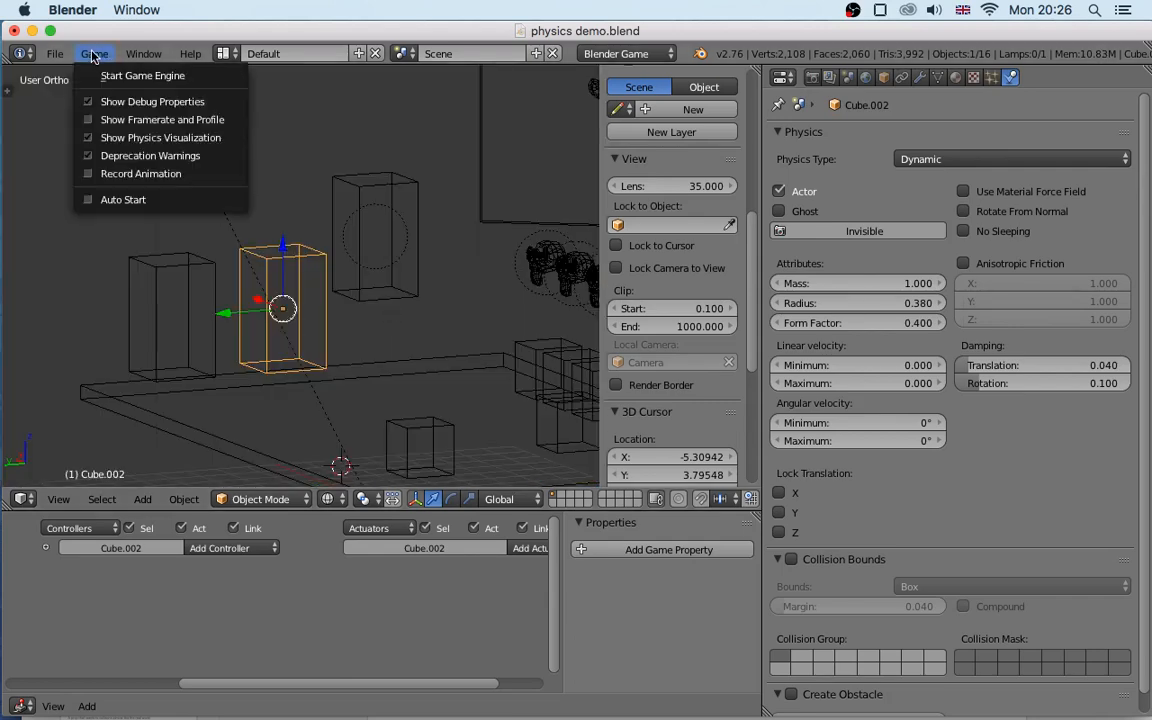
left_click(155, 139)
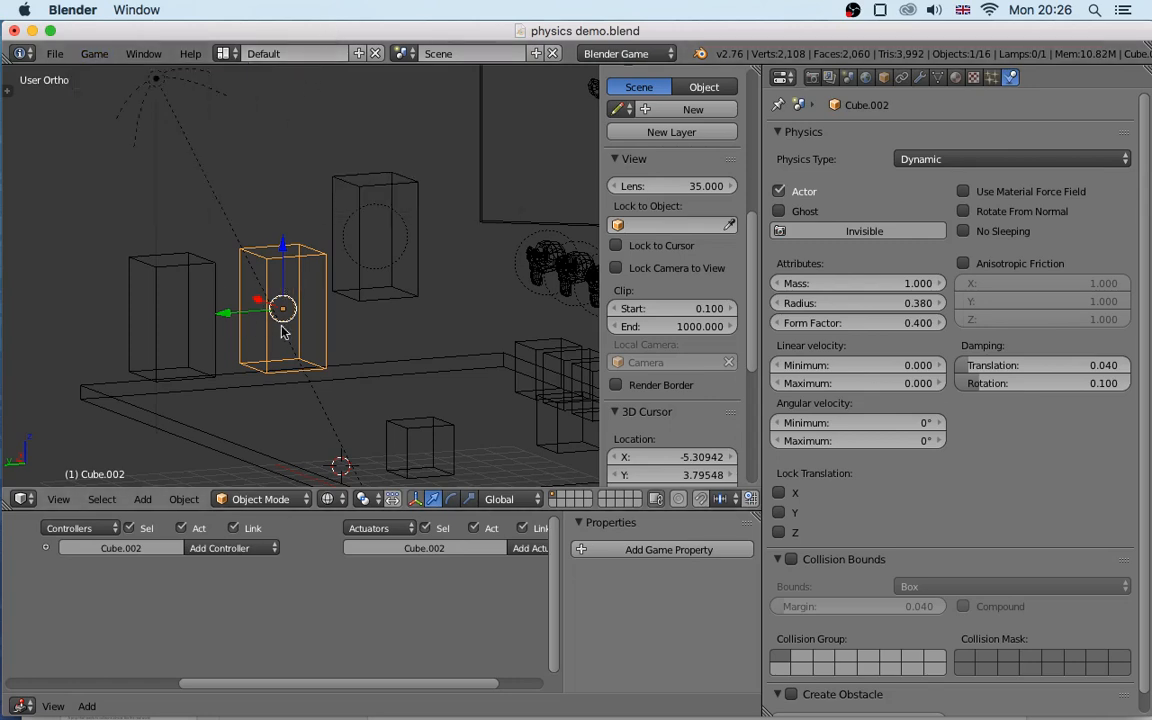
key("p")
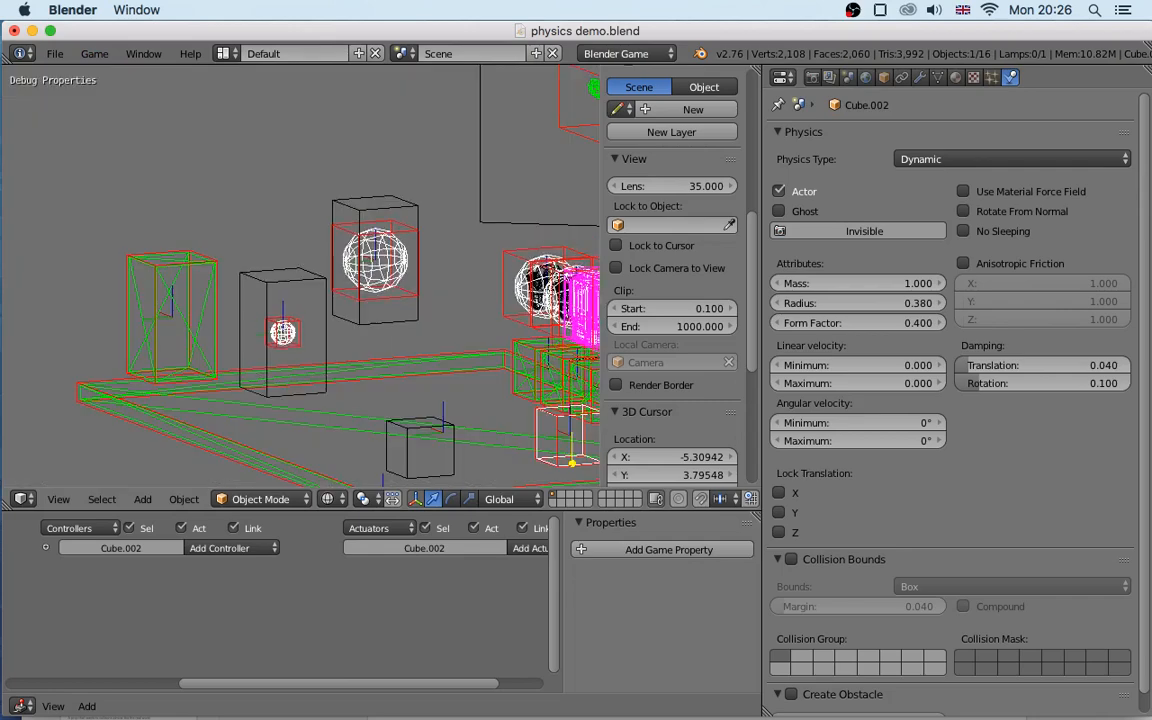
key("Escape")
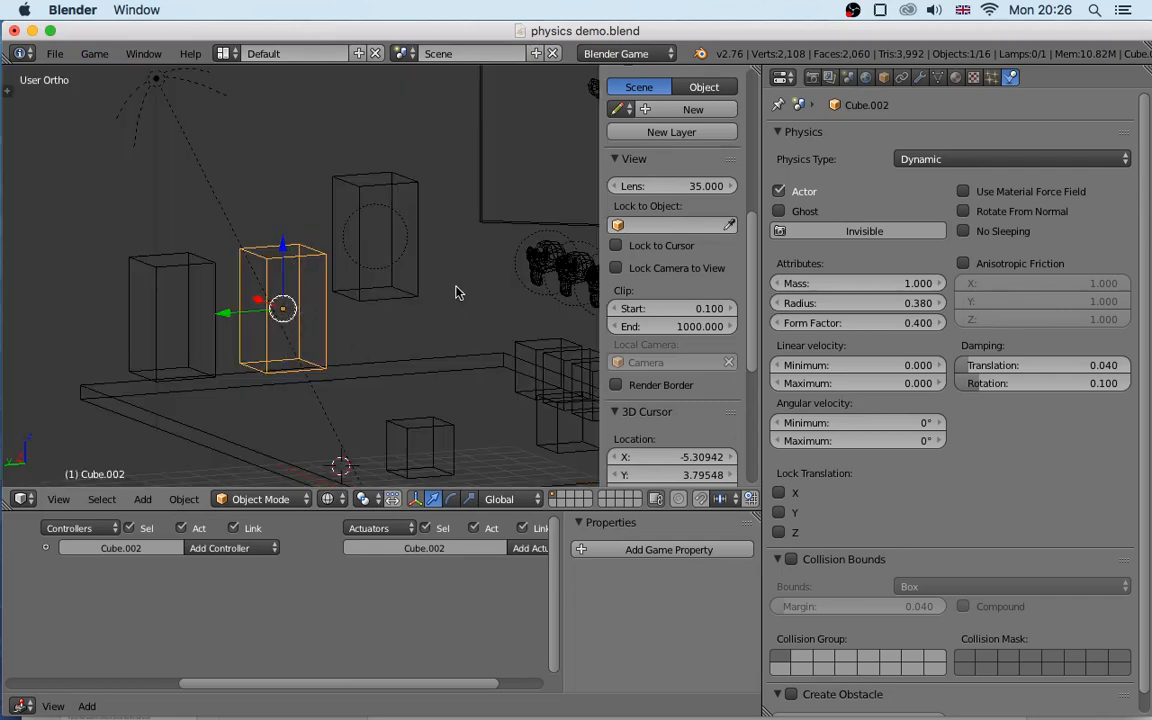
Set the physics radius of Cube.002 to 2.190, and run and stop the game simulation
left_click(779, 304)
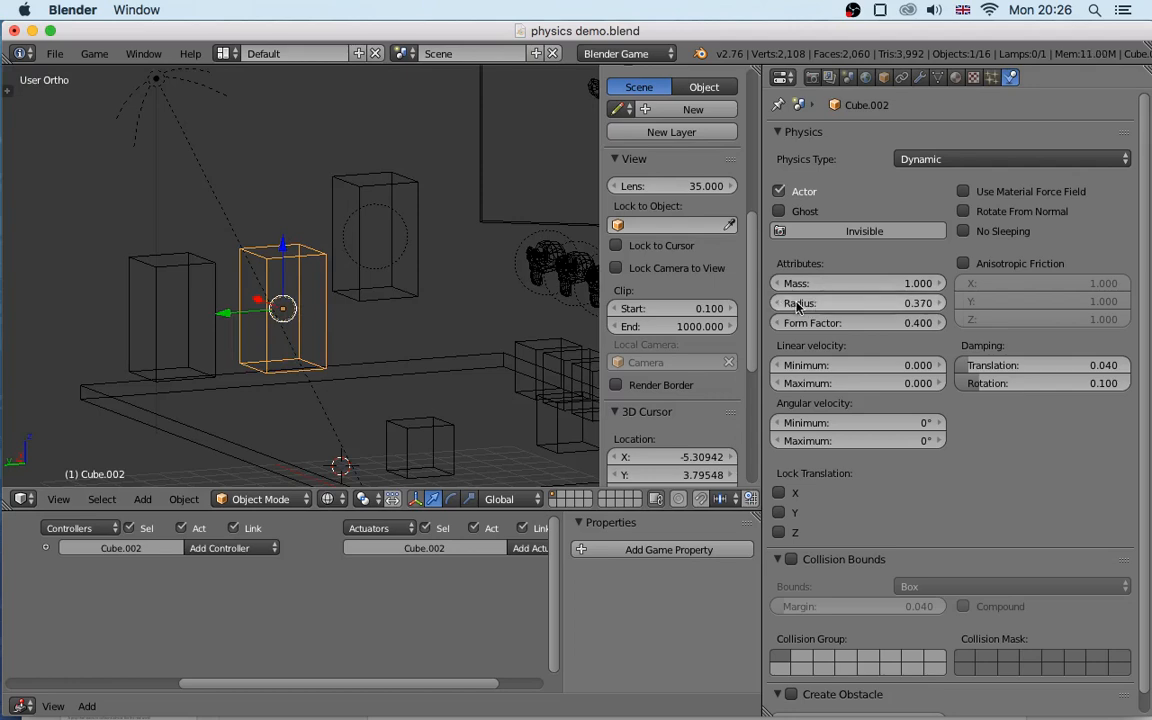
left_click_drag(797, 307, 940, 303)
middle_click_drag(343, 342, 314, 327)
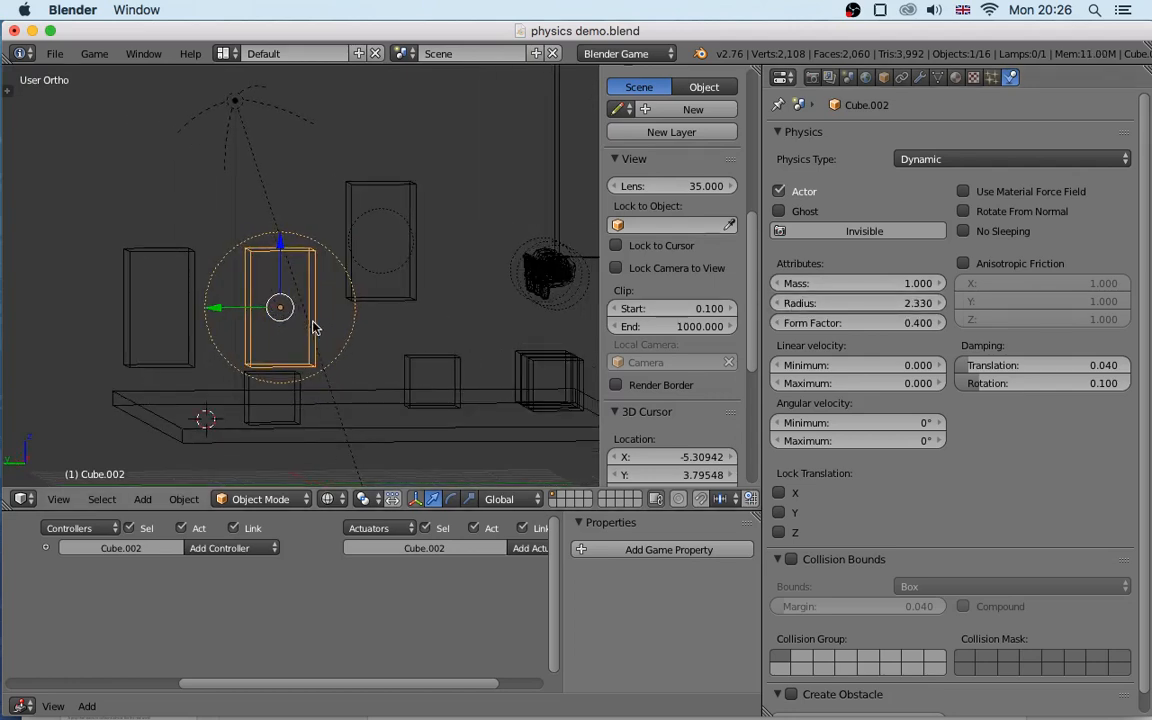
left_click_drag(878, 305, 850, 305)
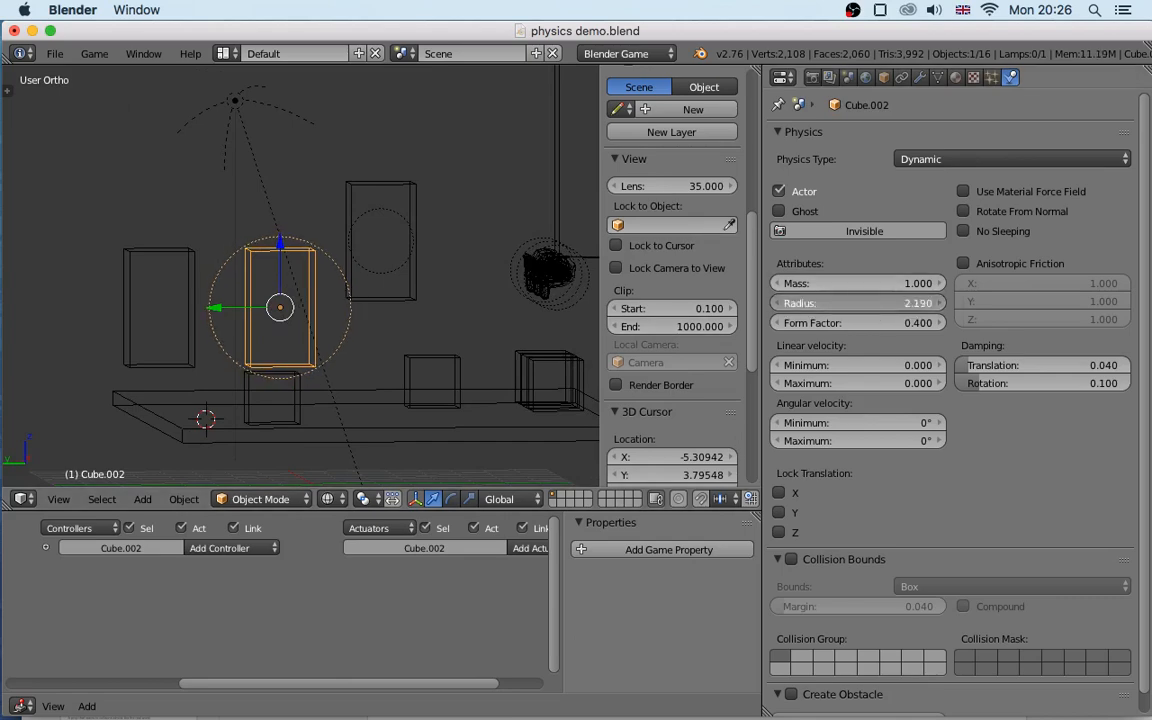
middle_click_drag(437, 342, 255, 330)
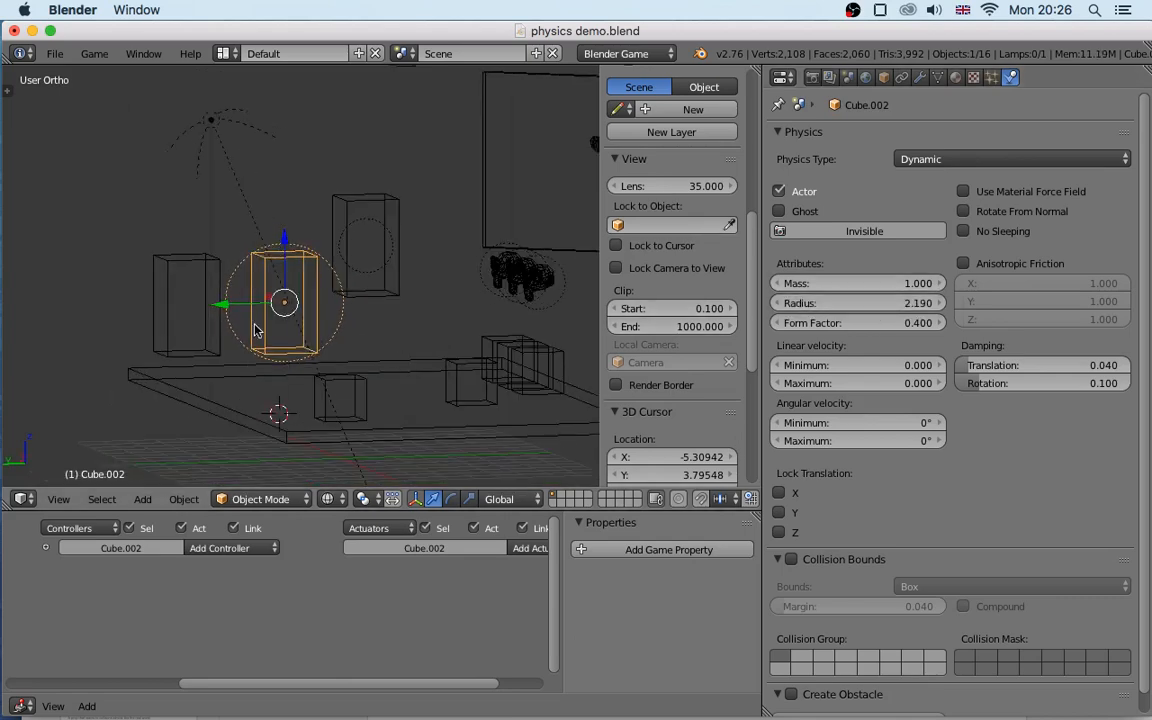
middle_click_drag(380, 366, 270, 368)
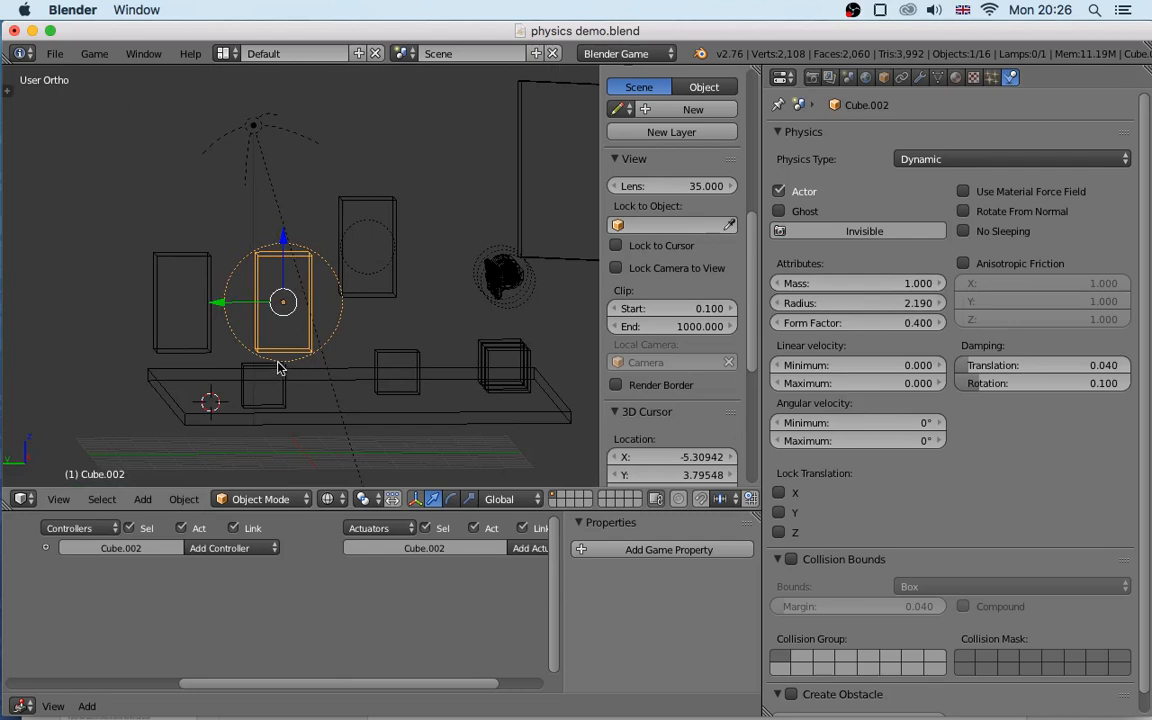
key("p")
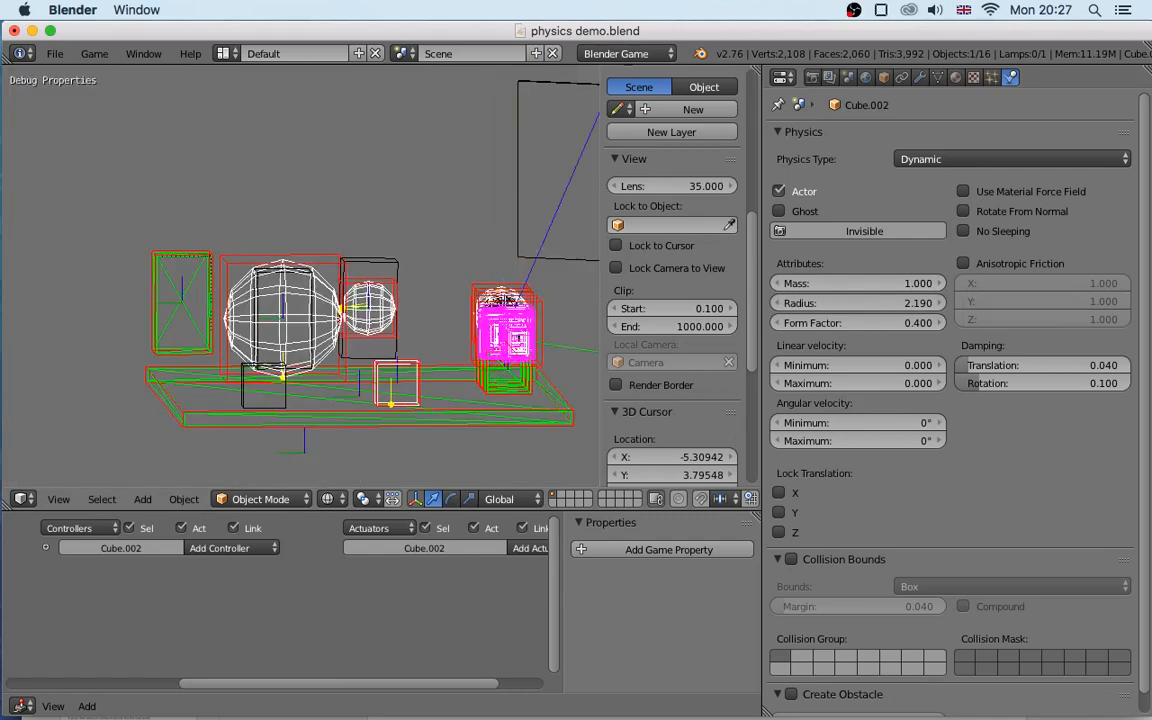
key("Escape")
Turn off Show Physics Visualization, and run and stop the game simulation twice, the second time from a higher viewpoint
left_click(94, 53)
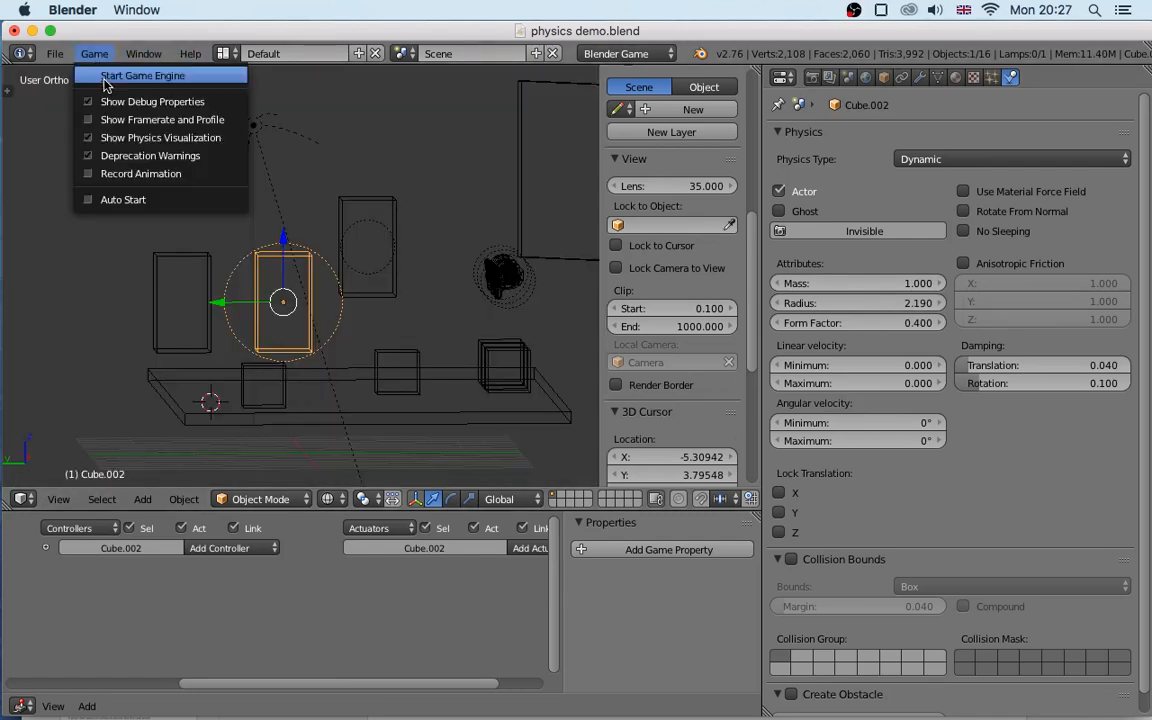
left_click(125, 135)
key("p")
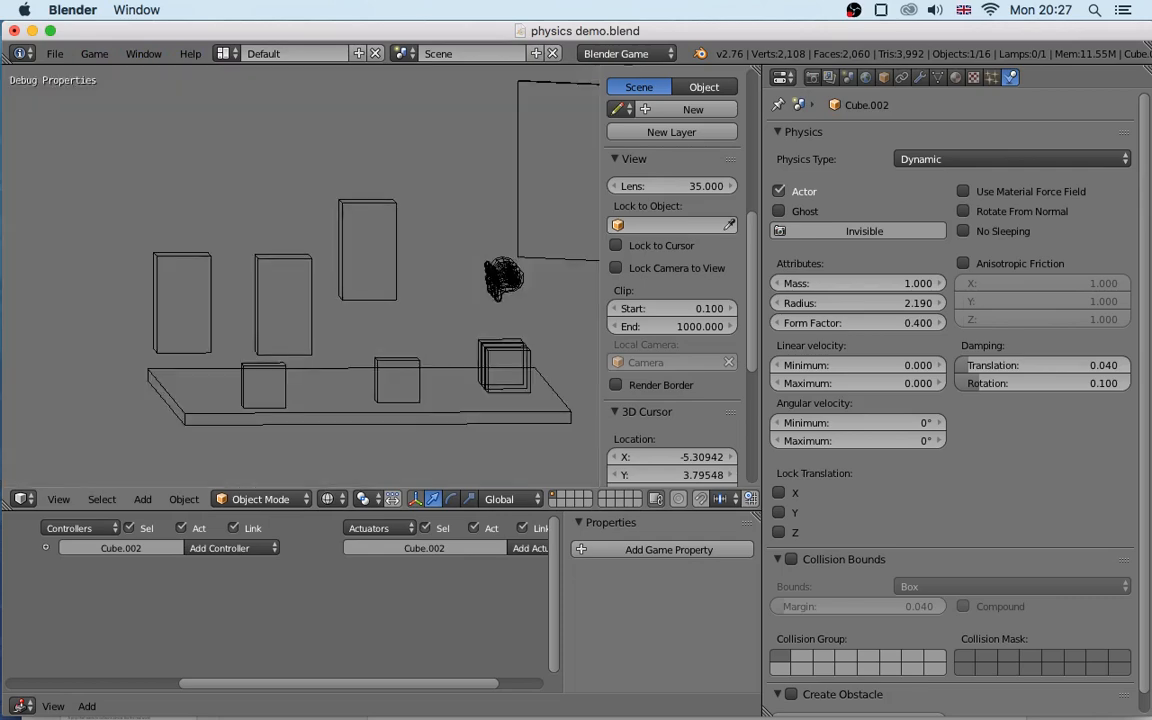
key("Escape")
middle_click_drag(340, 331, 340, 277)
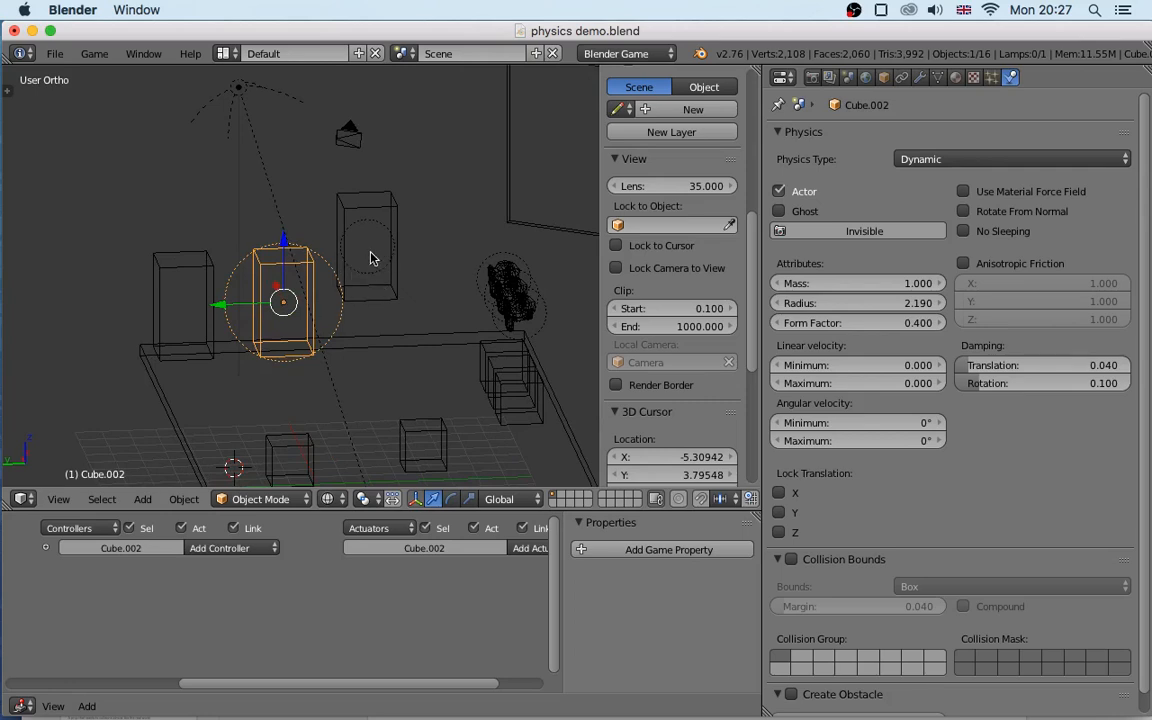
key("p")
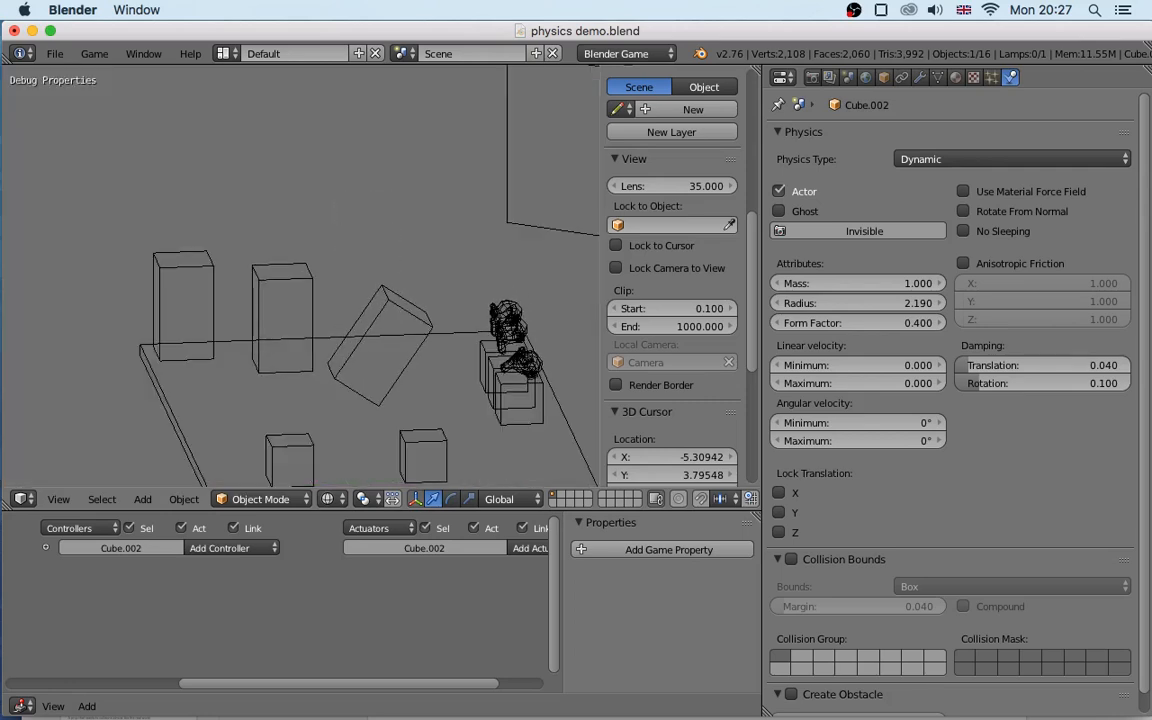
key("Escape")
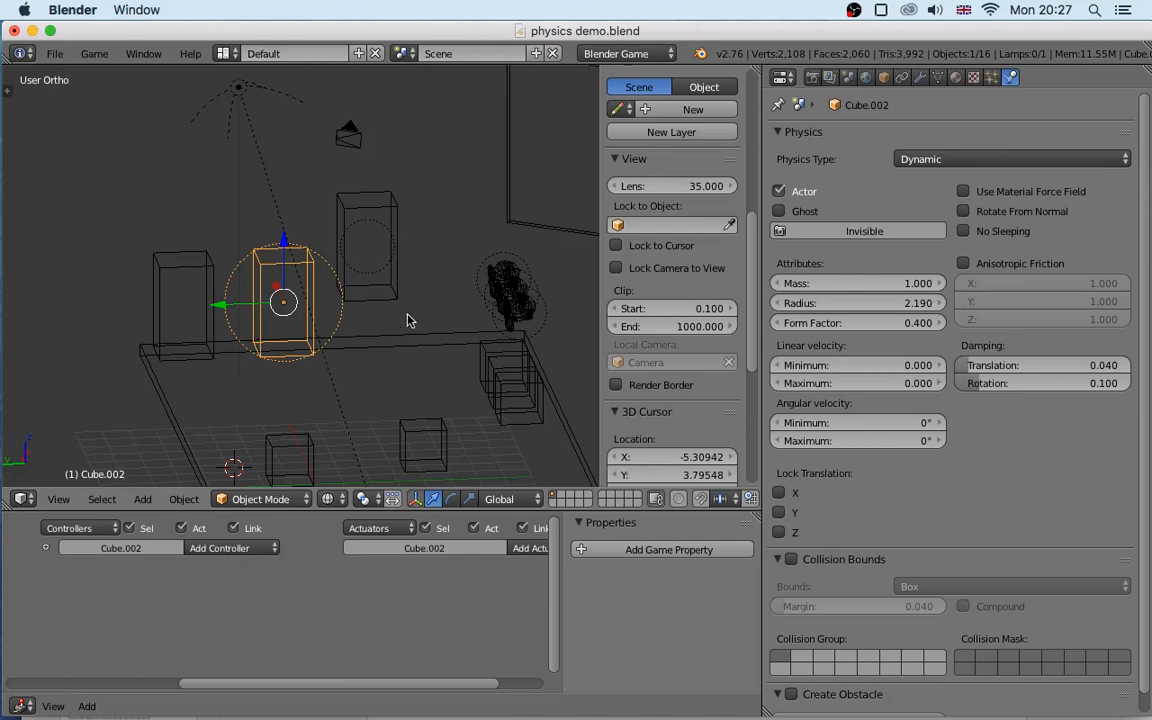
Enable Box collision bounds on Cube.002, and run and stop the game simulation with the shaded display restored
middle_click_drag(298, 333, 336, 338)
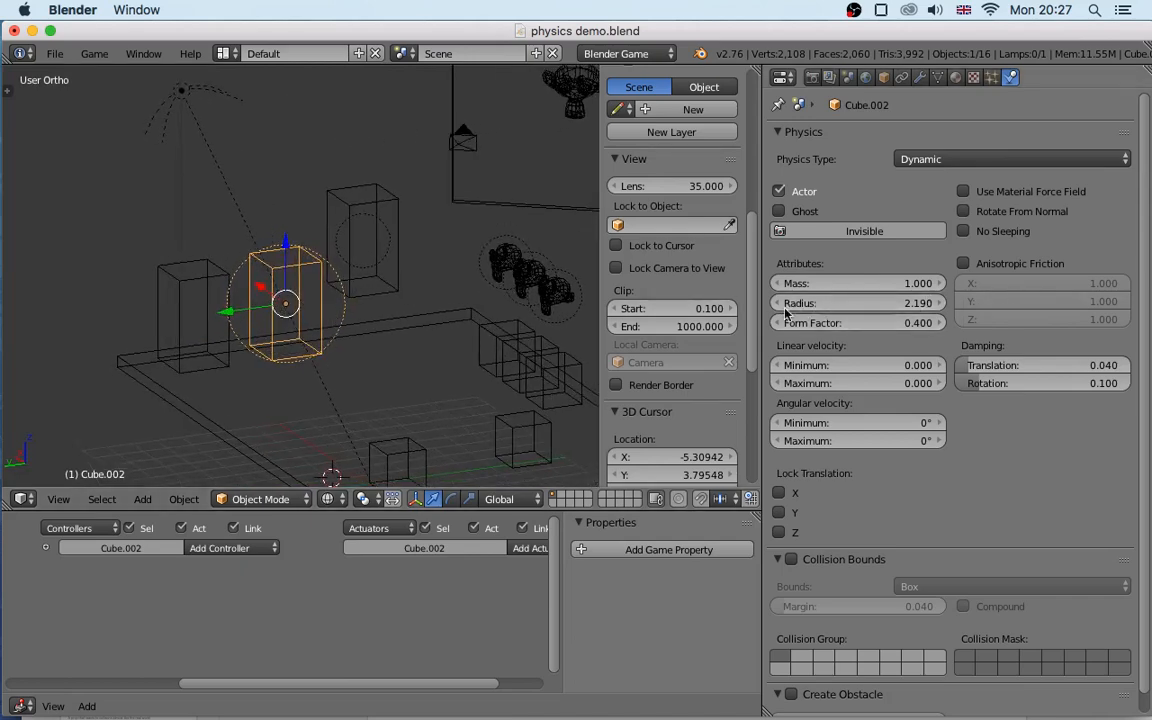
left_click(791, 559)
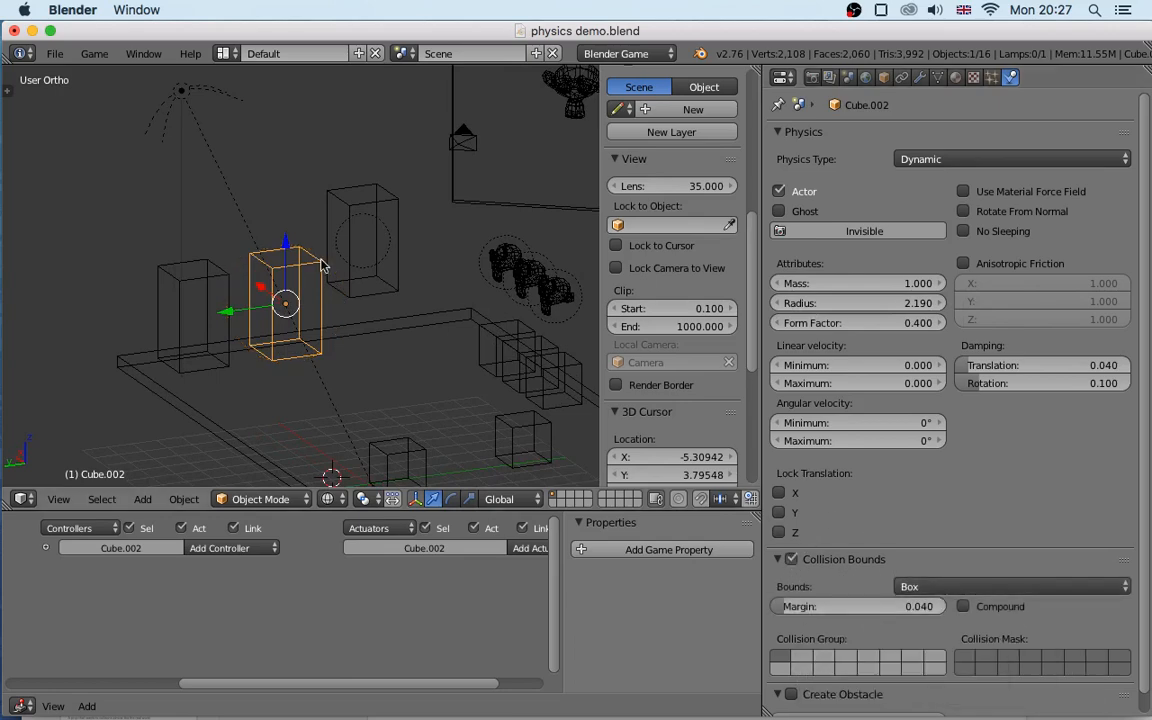
mouse_move(284, 279)
middle_mouse_down()
mouse_move(336, 322)
mouse_move(315, 279)
mouse_move(341, 295)
mouse_move(327, 317)
mouse_move(350, 353)
mouse_move(277, 356)
middle_mouse_up()
key("alt+z")
key("p")
key("Escape")
Enable Box collision bounds on the rigid-body pillar Cube.003, test it in the game simulation, and reselect Cube.002
right_click(378, 272)
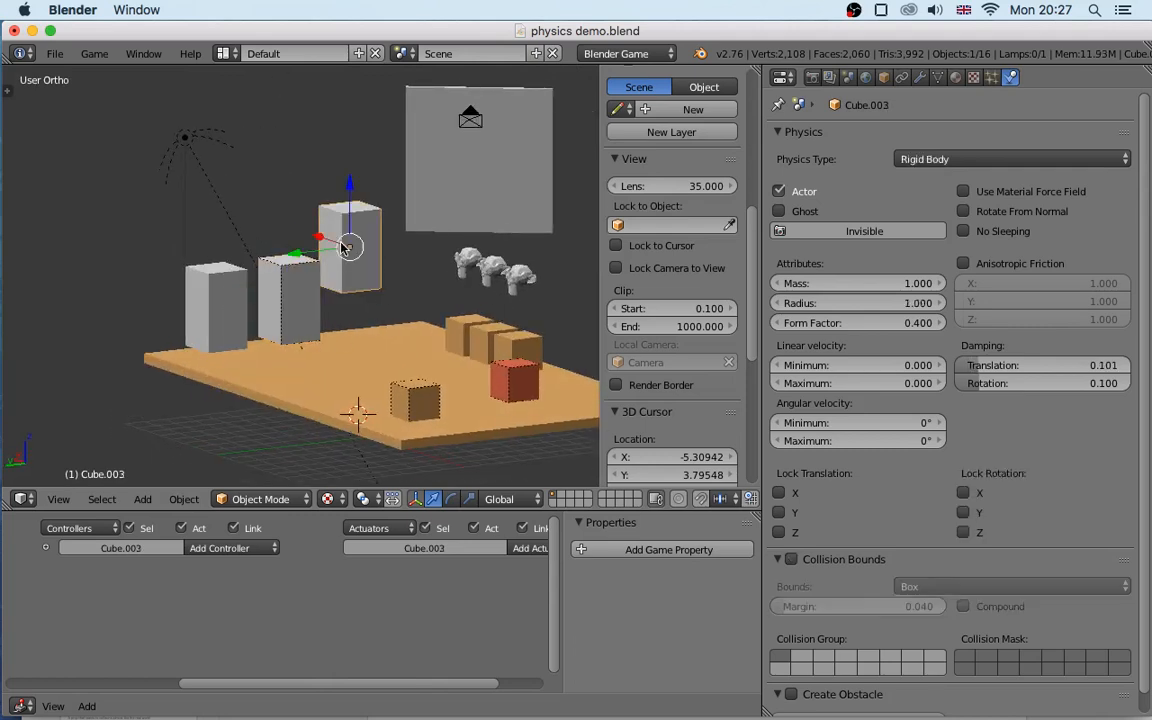
left_click(790, 560)
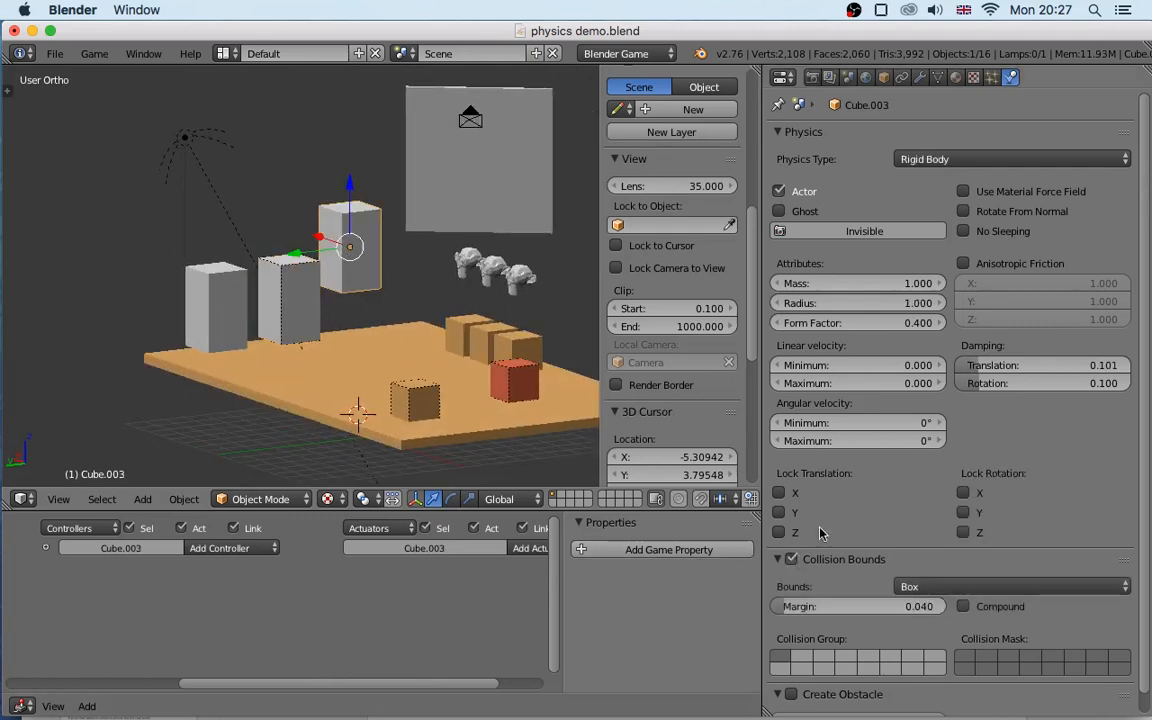
key("p")
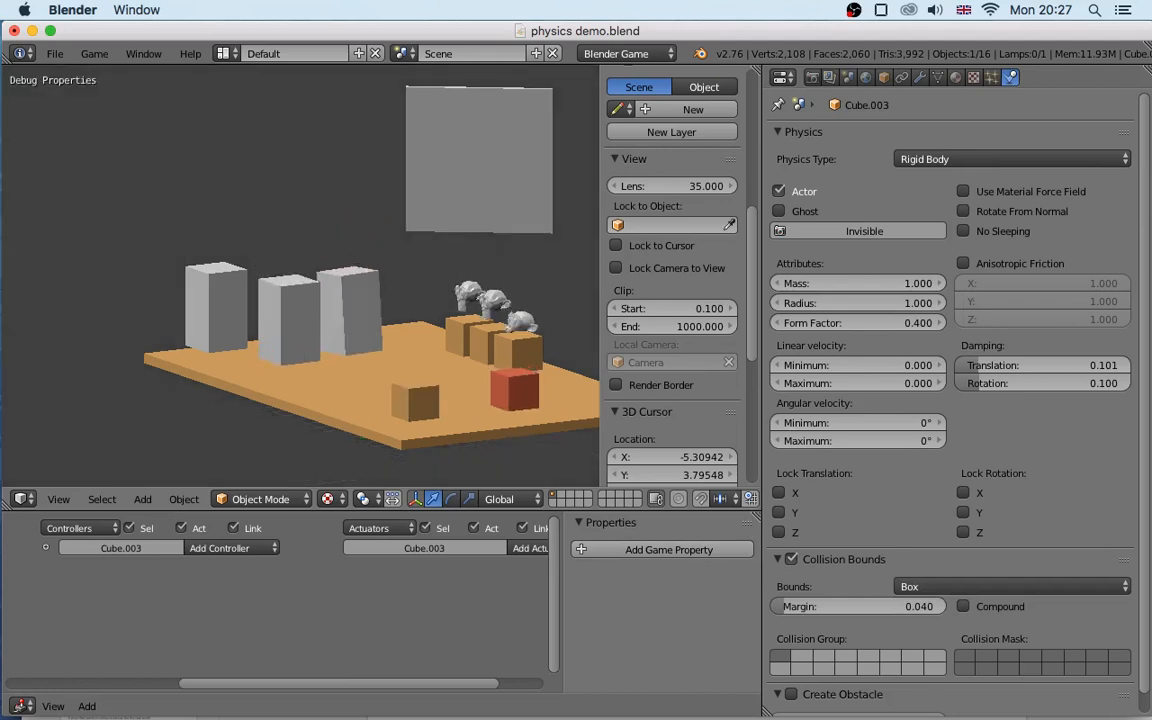
key("Escape")
right_click(299, 304)
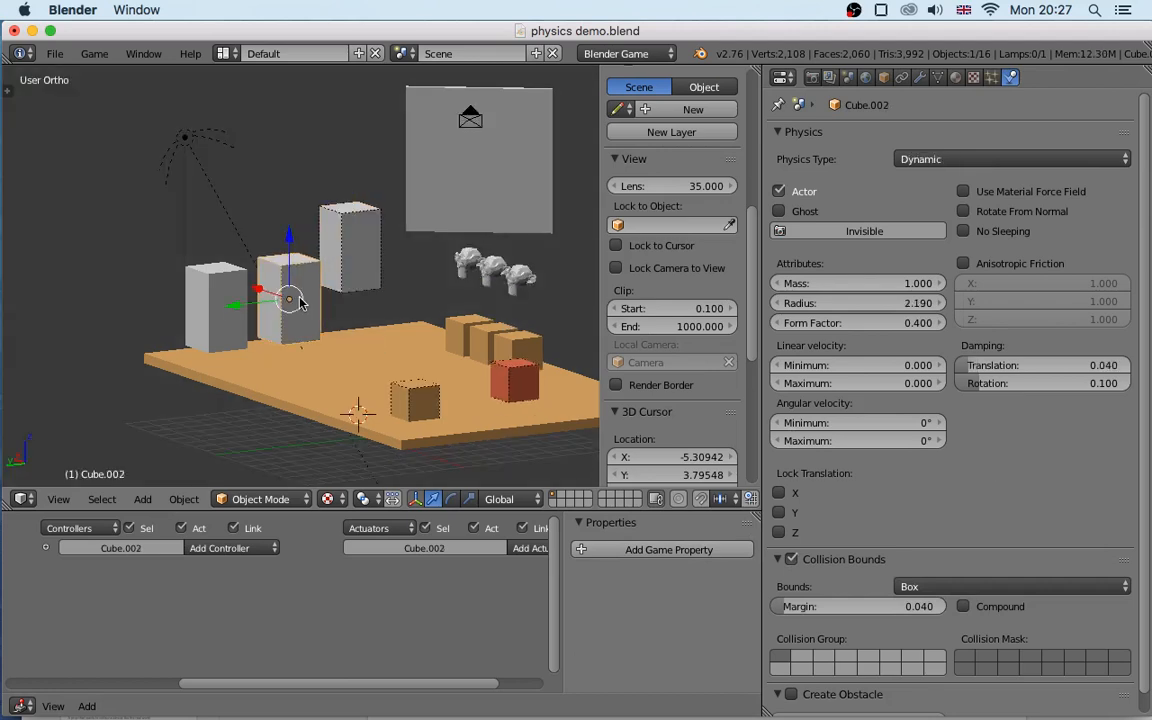
Rotate Cube.003 about -27° around global X, shift it slightly along Y away from Cube.002, and run and stop the game simulation
right_click(365, 246)
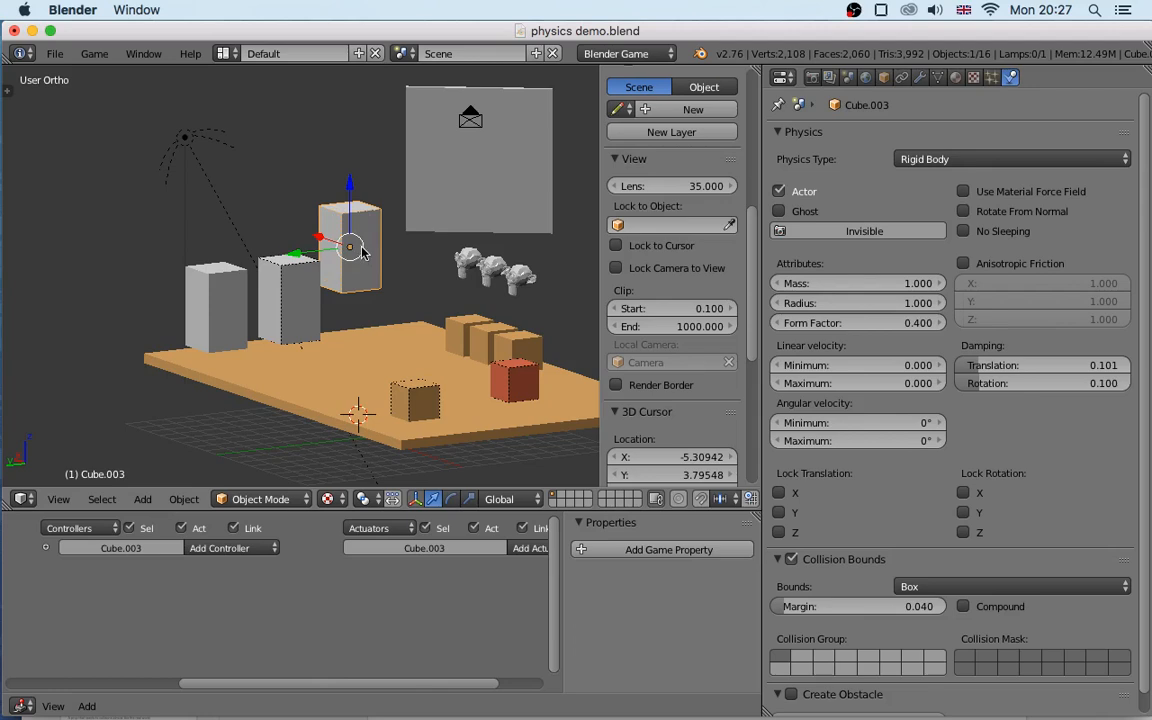
key("r")
key("x")
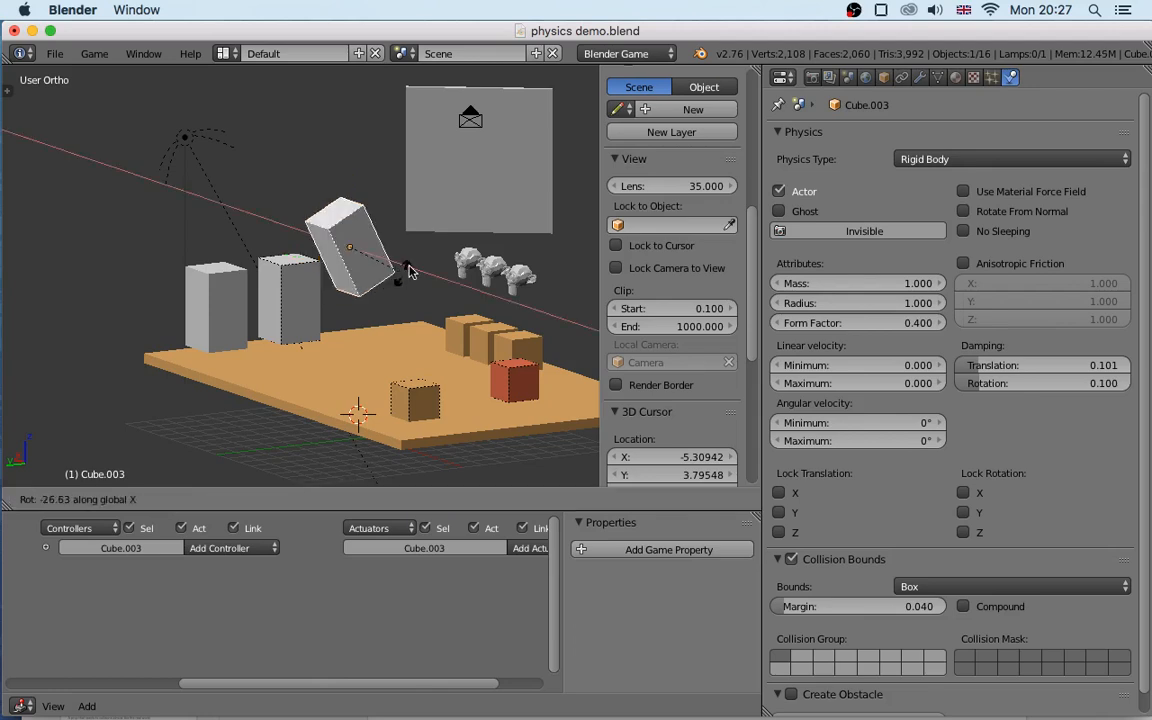
left_click(397, 278)
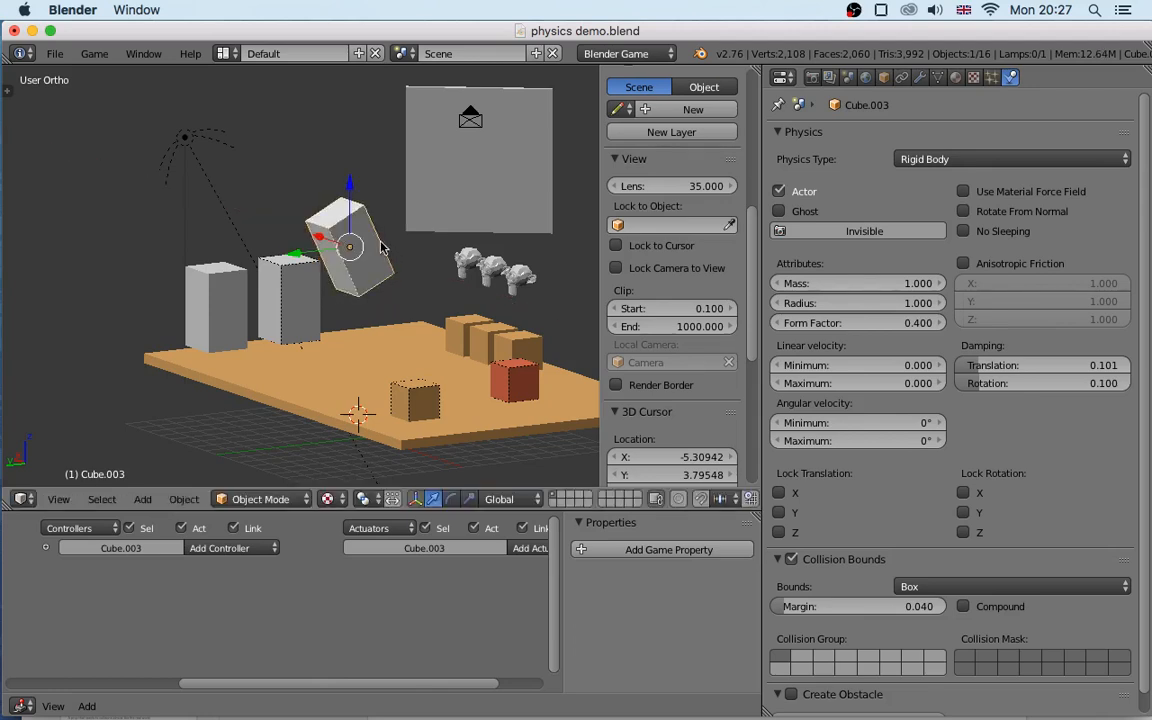
left_click_drag(315, 253, 337, 256)
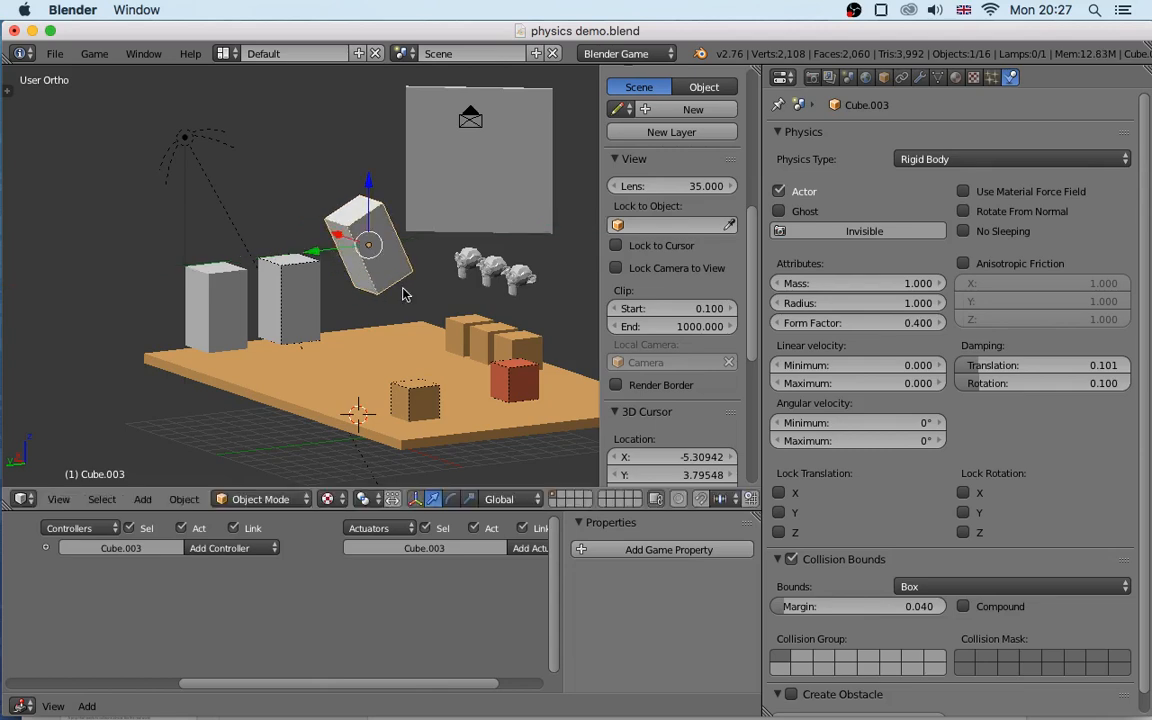
key("p")
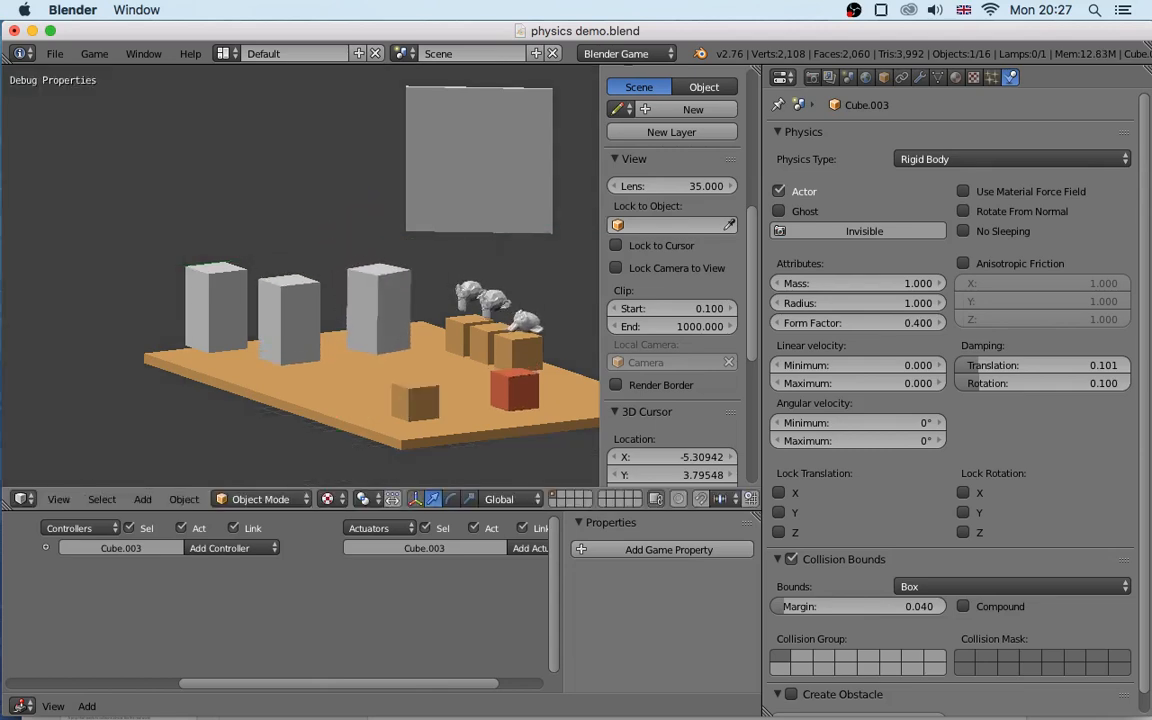
key("Escape")
Tilt the Dynamic pillar Cube.002 around X to a similar angle as Cube.003, and run and stop the game simulation
right_click(297, 293)
key("r")
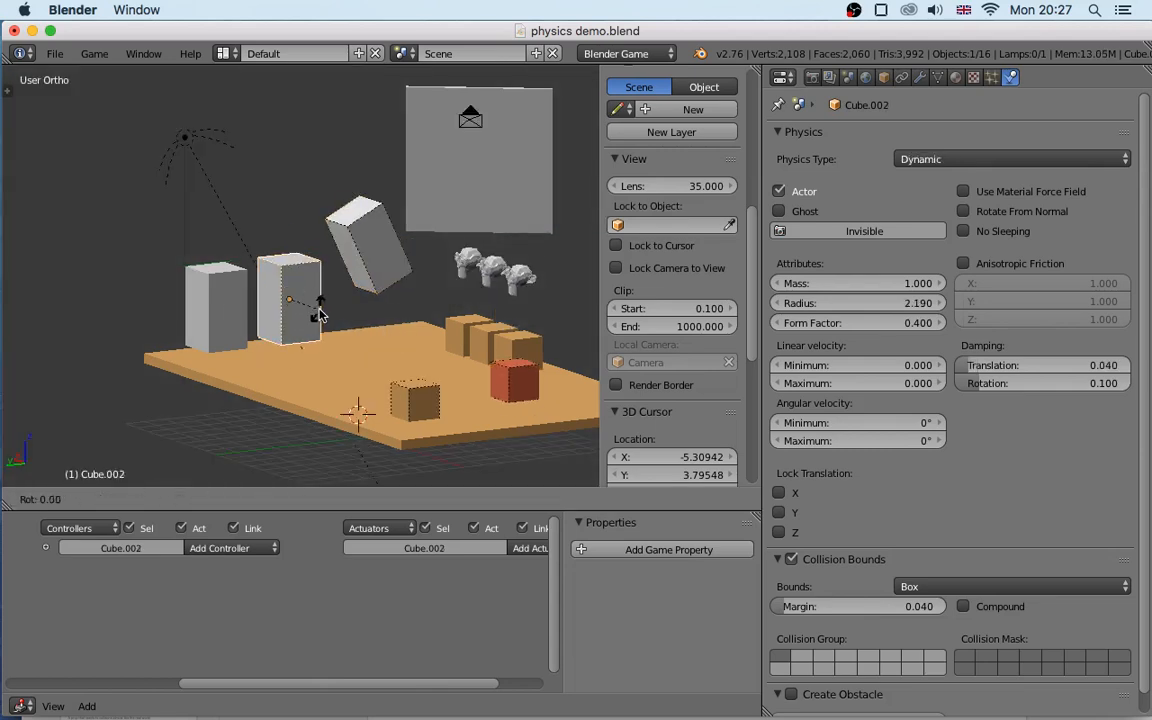
key("x")
left_click(355, 305)
key("p")
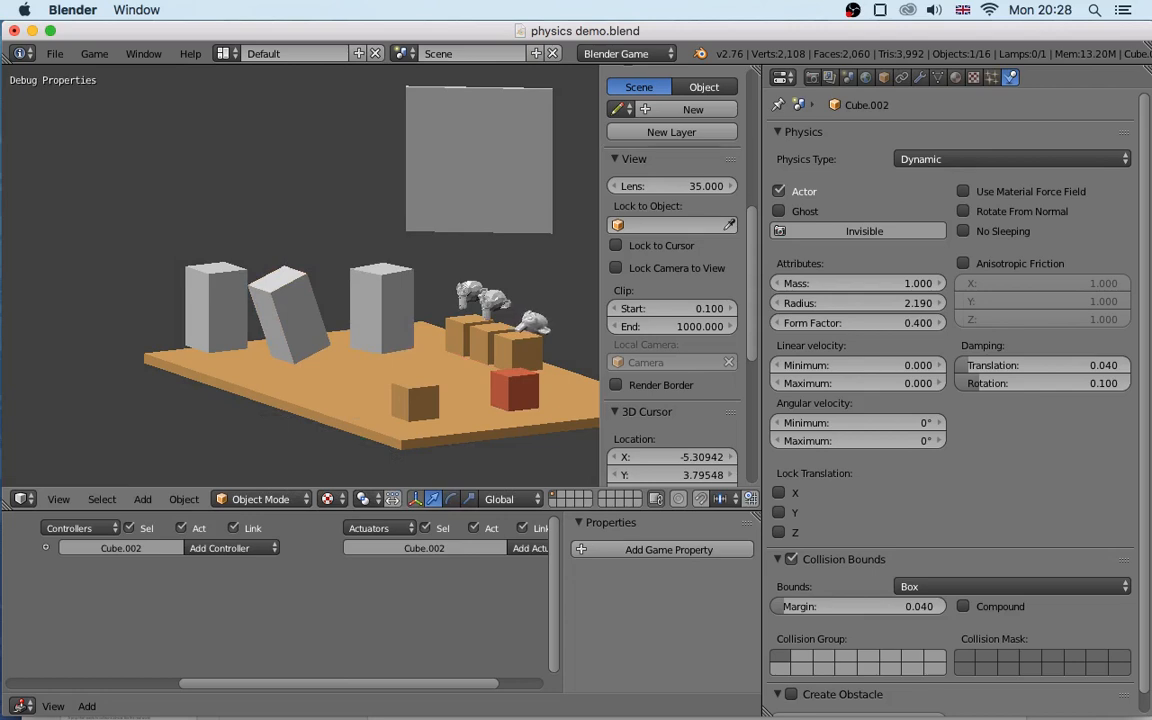
key("Escape")
Select the tilted Rigid Body pillar Cube.003 and compare it with the other pillars from a raised side view
right_click(370, 255)
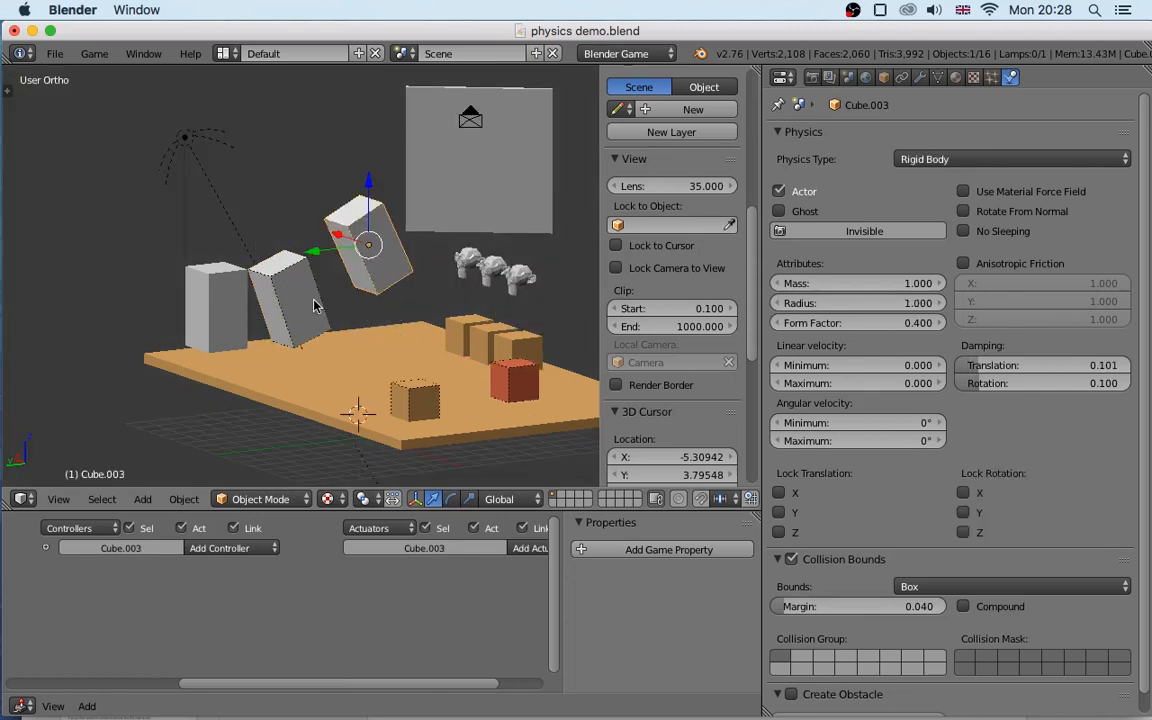
middle_click_drag(287, 276, 403, 304)
scroll(400, 304, "right", 3, "shift")
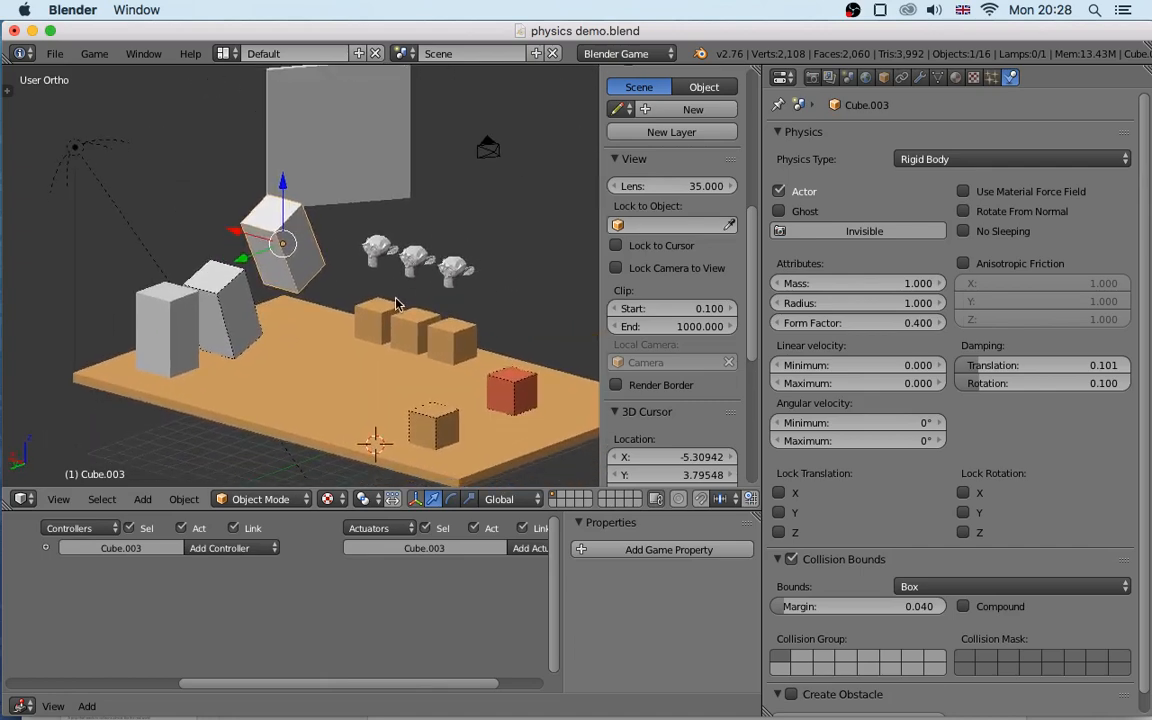
Clear the rotation of the tilted pillars Cube.002 and Cube.003, and run and stop the game simulation
right_click(500, 388)
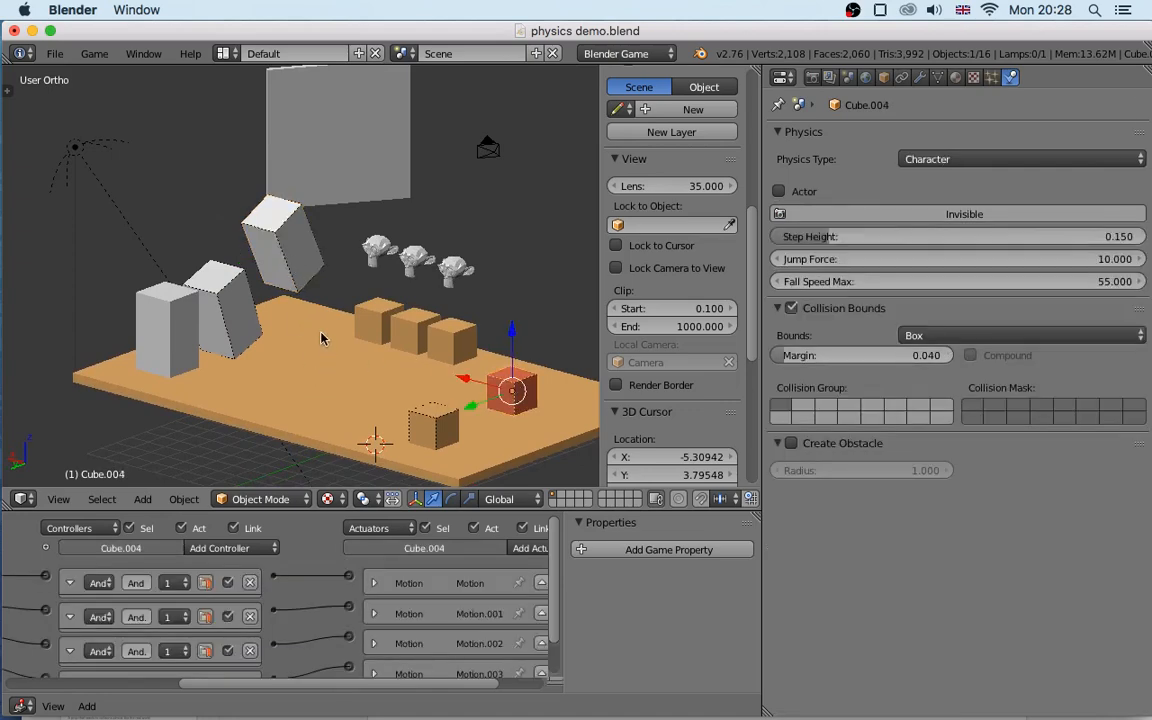
right_click(298, 291)
right_click(307, 291)
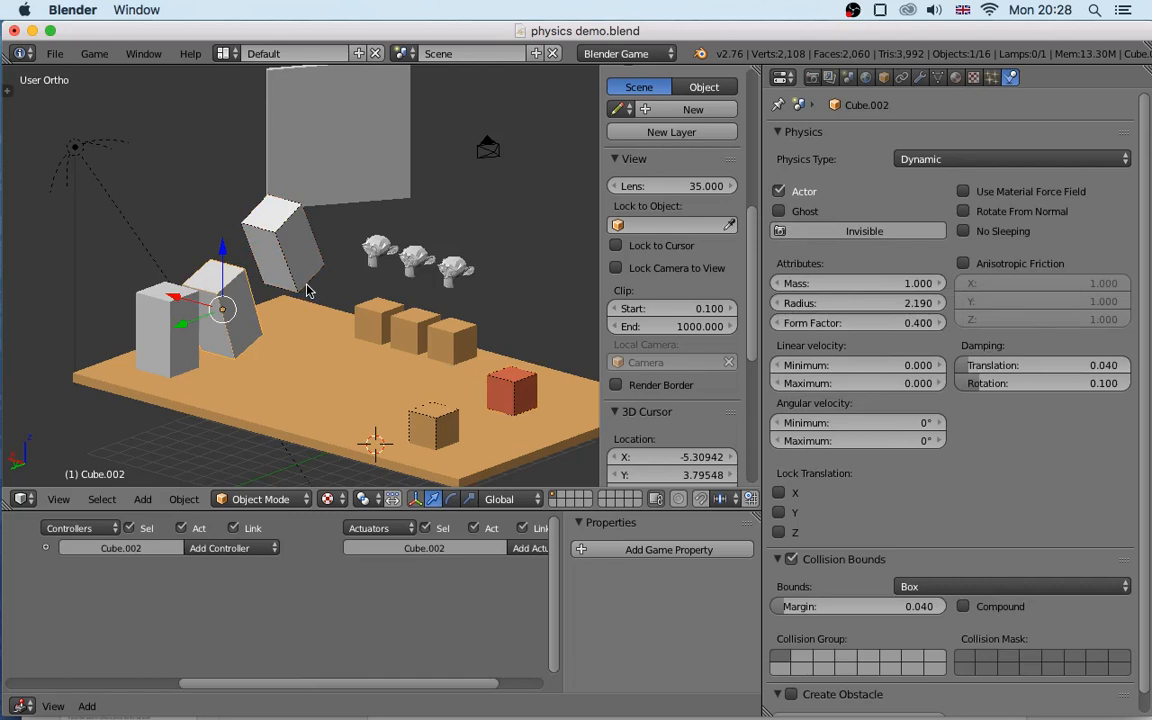
key("alt+r")
right_click(307, 291)
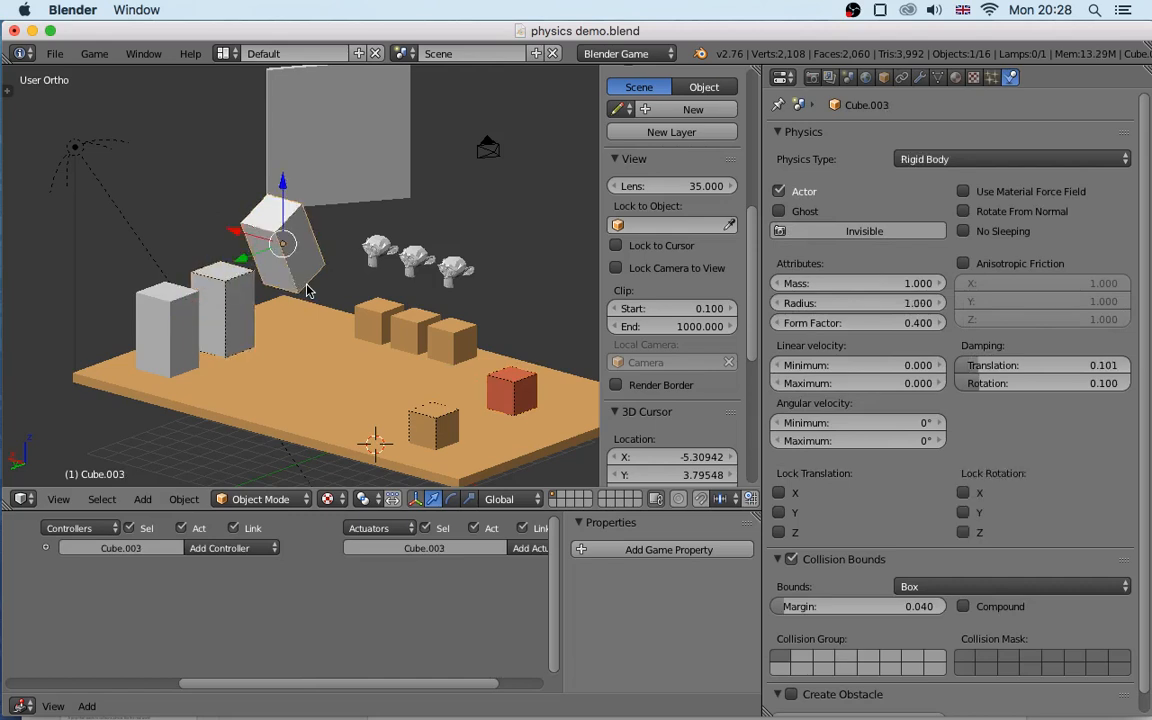
key("ctrl+z")
key("alt+r")
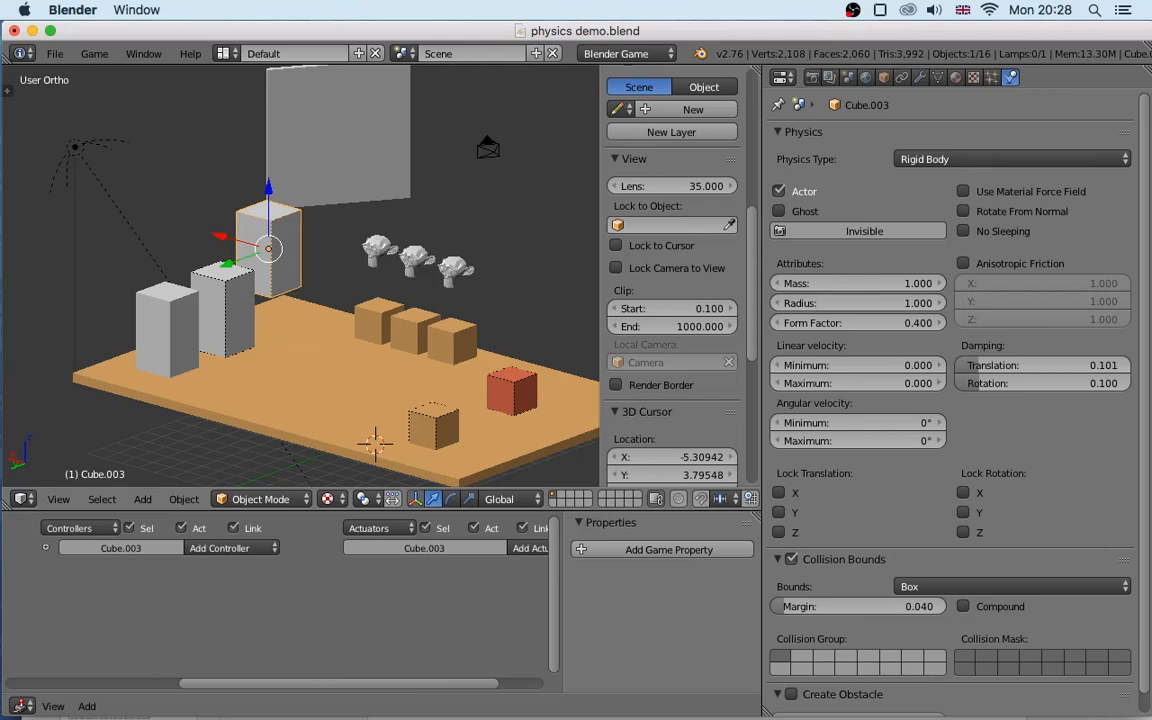
key("p")
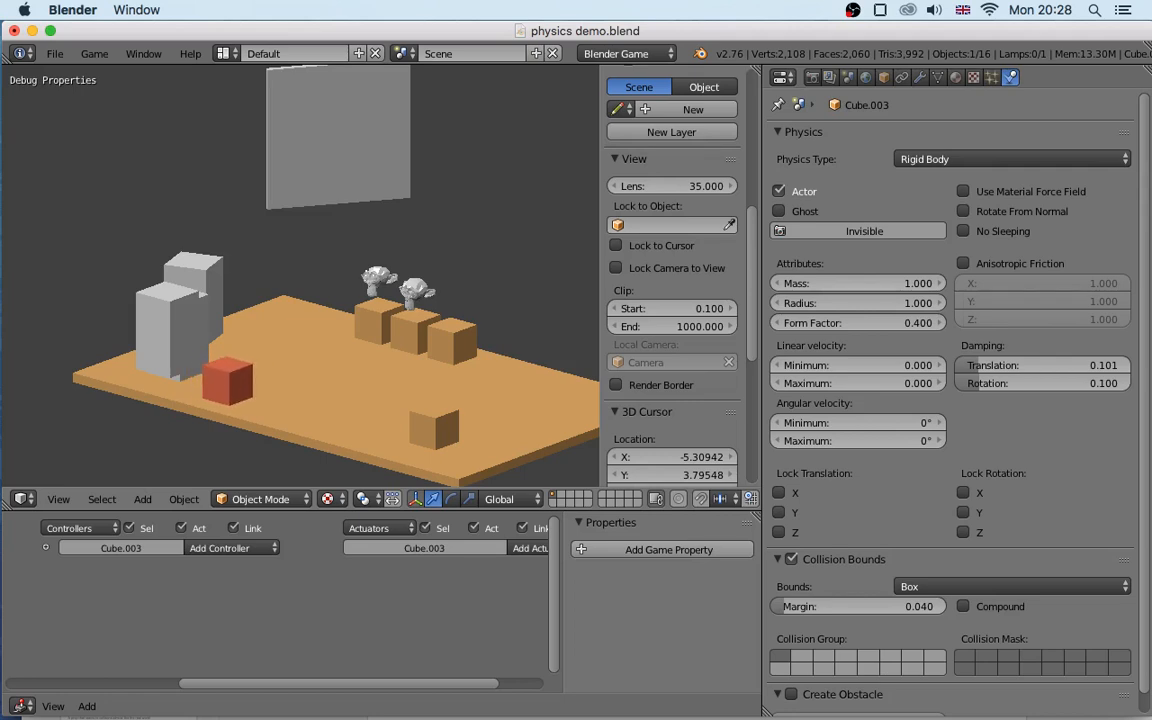
key("Escape")
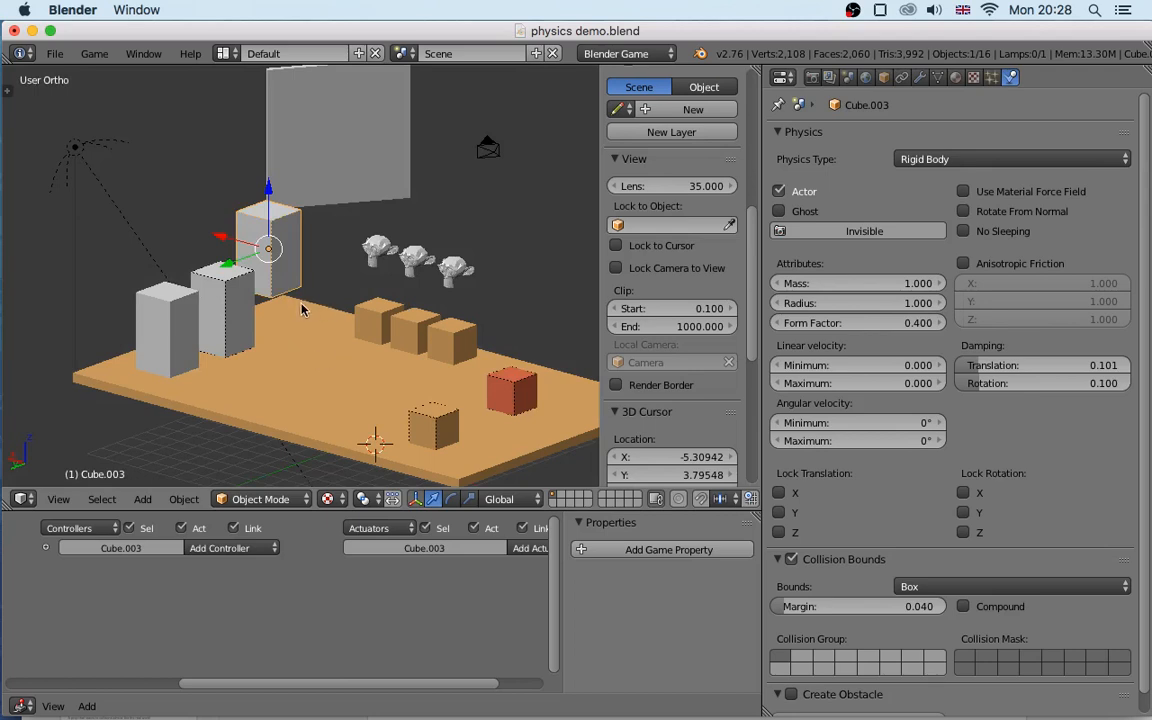
Display the scene in wireframe and set the physics radius of the rigid-body monkey Suzanne.001 to 0.810
middle_click_drag(290, 332, 325, 288)
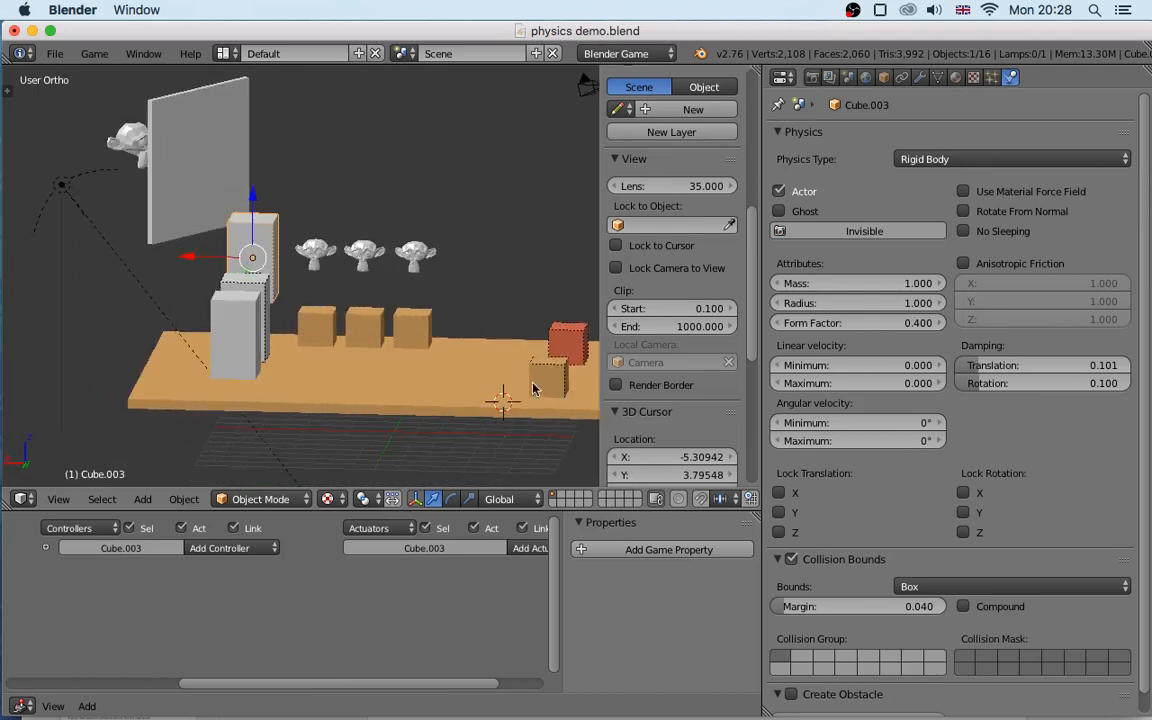
right_click(316, 254)
key("KP_Decimal")
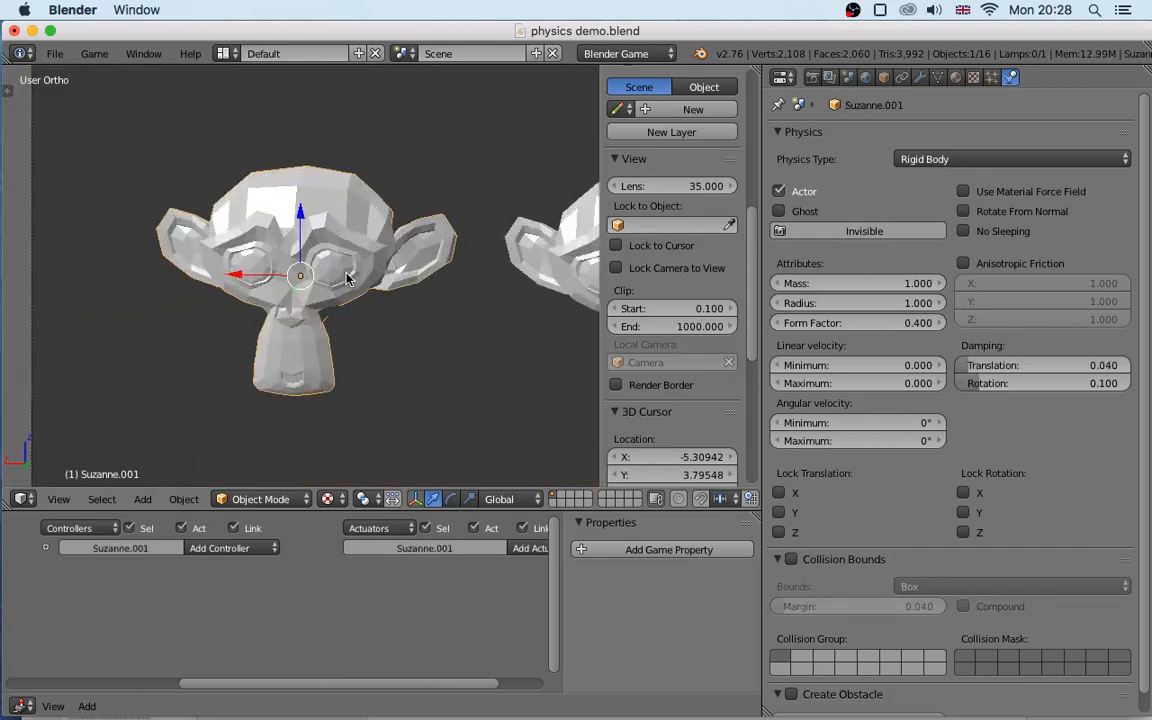
scroll(343, 321, "down", 2)
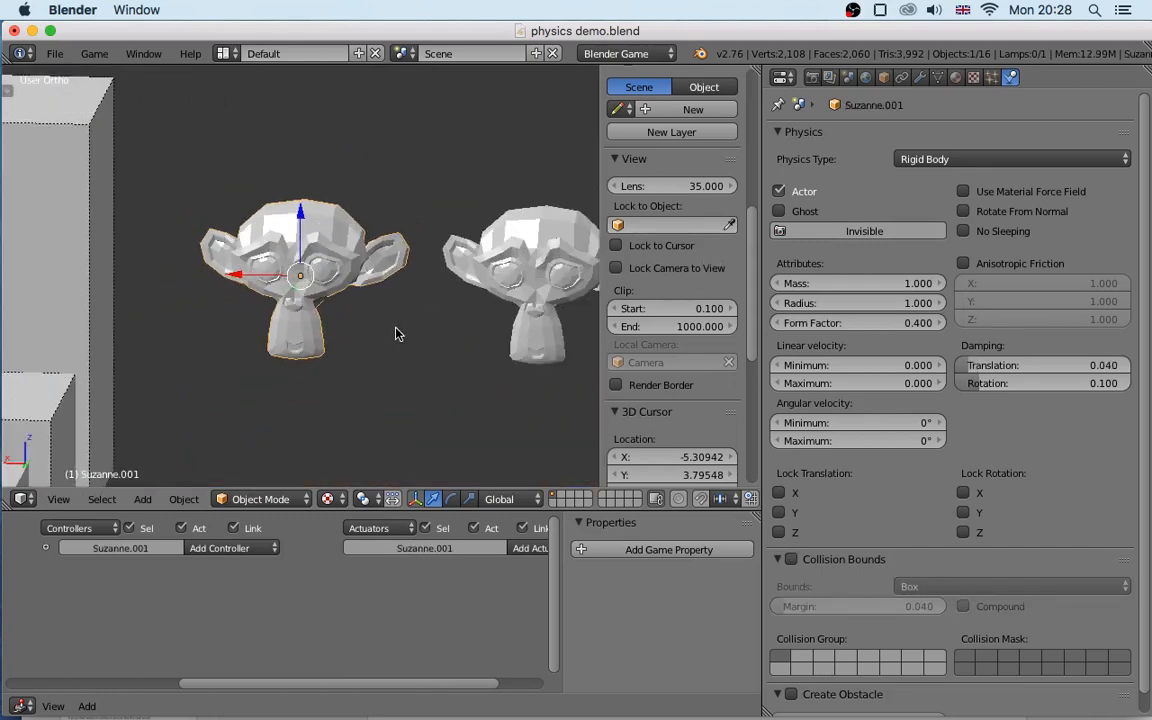
key("z")
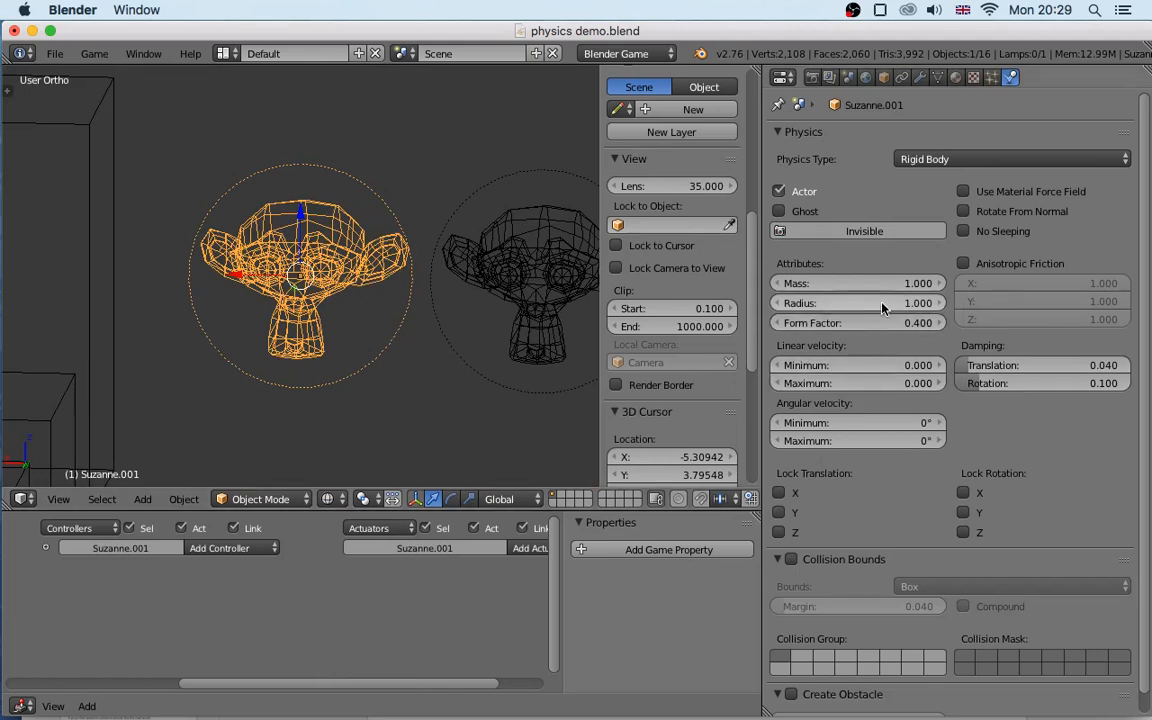
left_click_drag(850, 303, 805, 303)
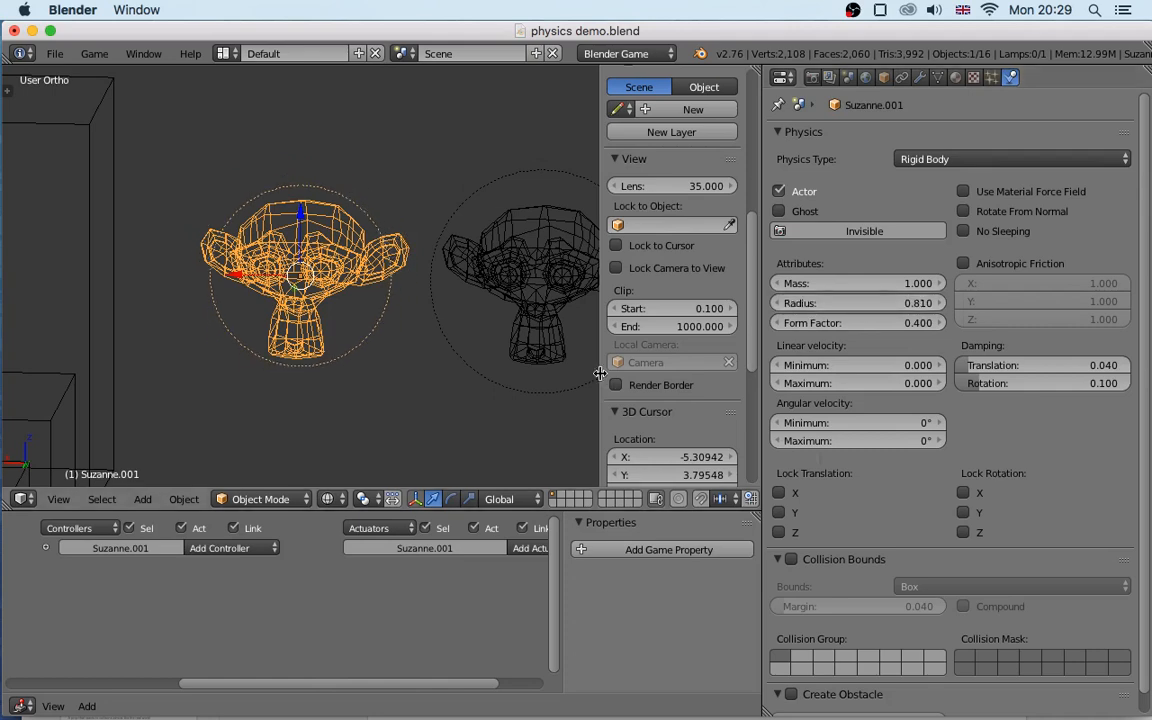
Set the physics radius of the Dynamic middle monkey Suzanne to 1.080 and test the game simulation from the front view
right_click(537, 334)
left_click_drag(893, 303, 938, 303)
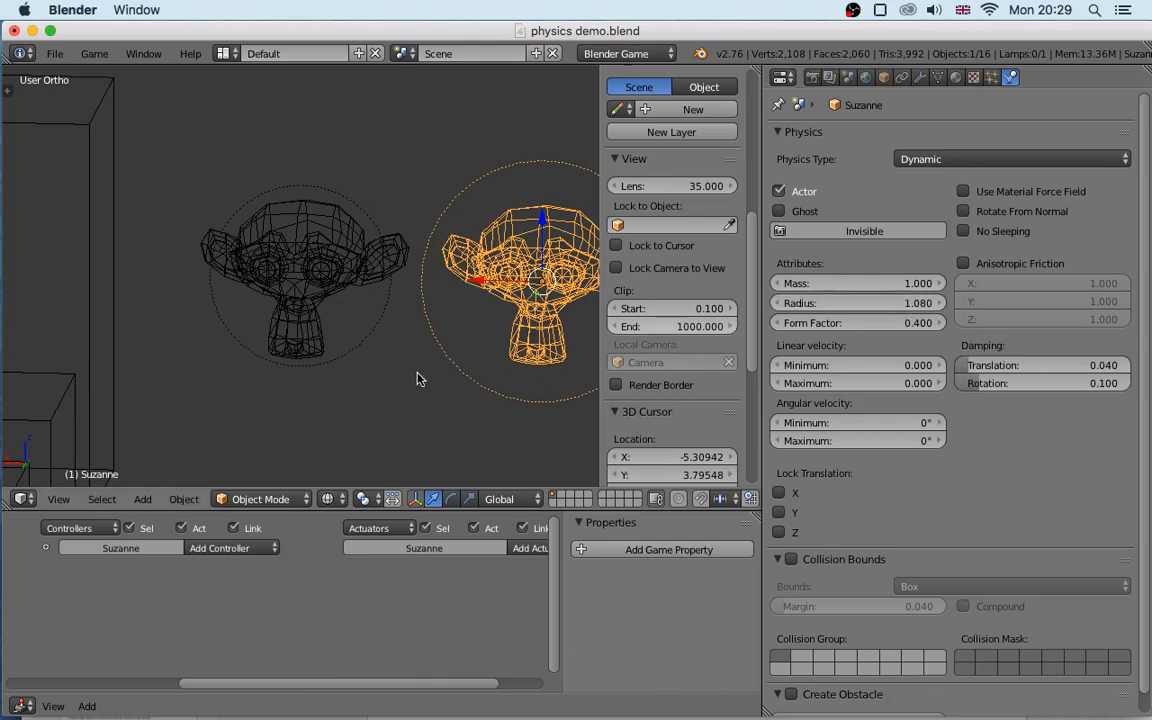
scroll(399, 417, "down", 5)
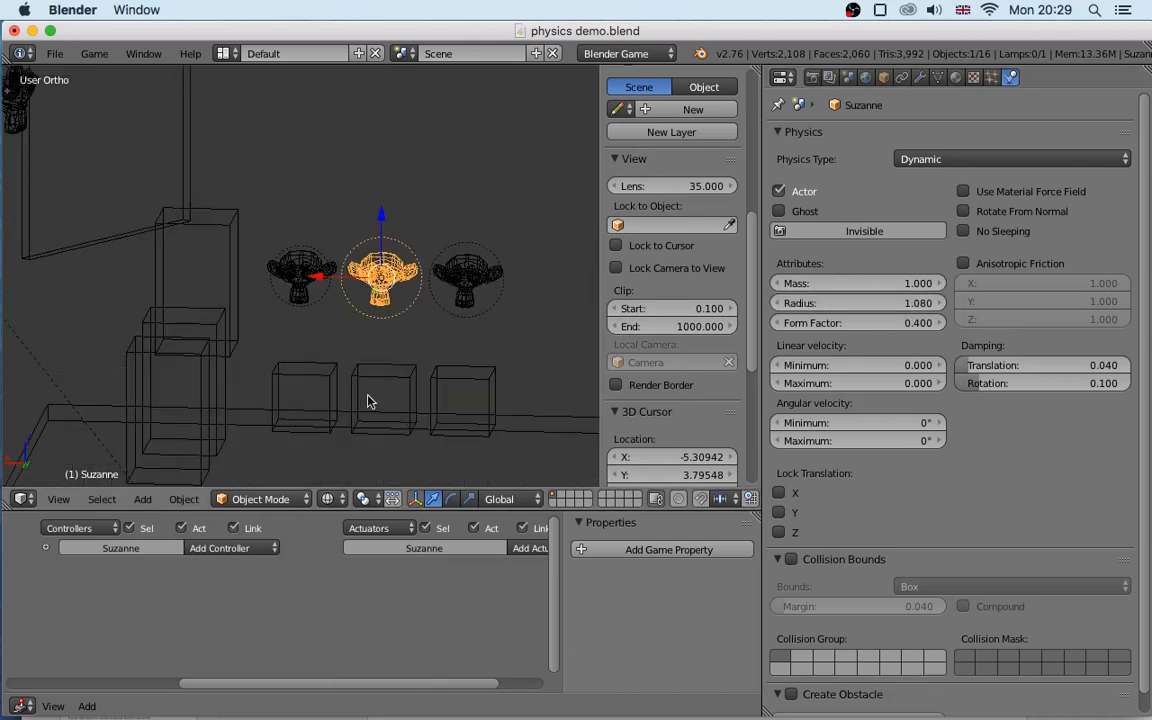
key("KP_1")
key("p")
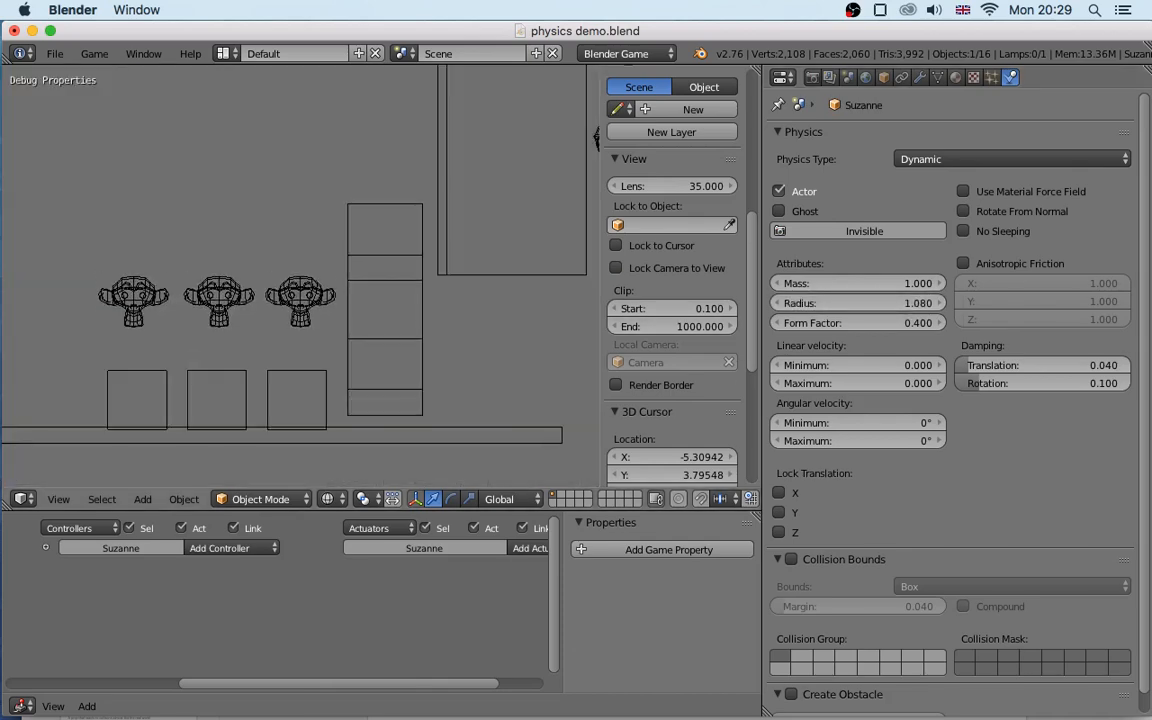
key("Escape")
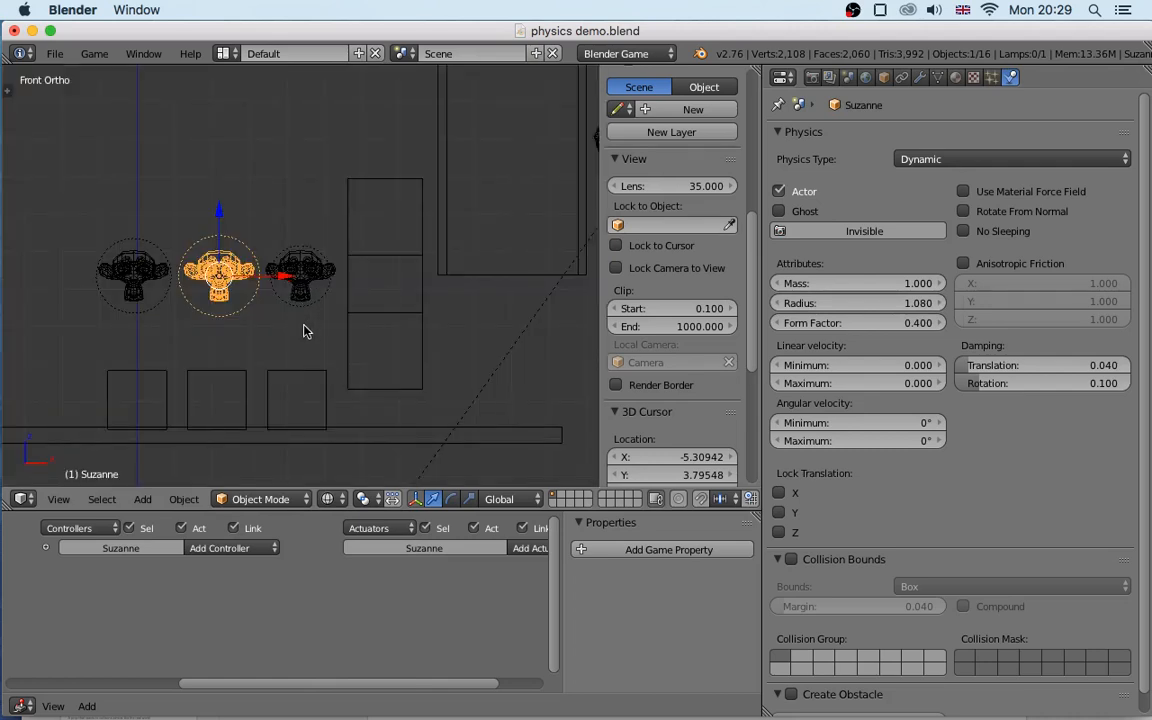
key("p")
key("Escape")
Return to solid shading and disable Actor on the monkeys Suzanne and Suzanne.001
middle_click_drag(226, 326, 573, 350)
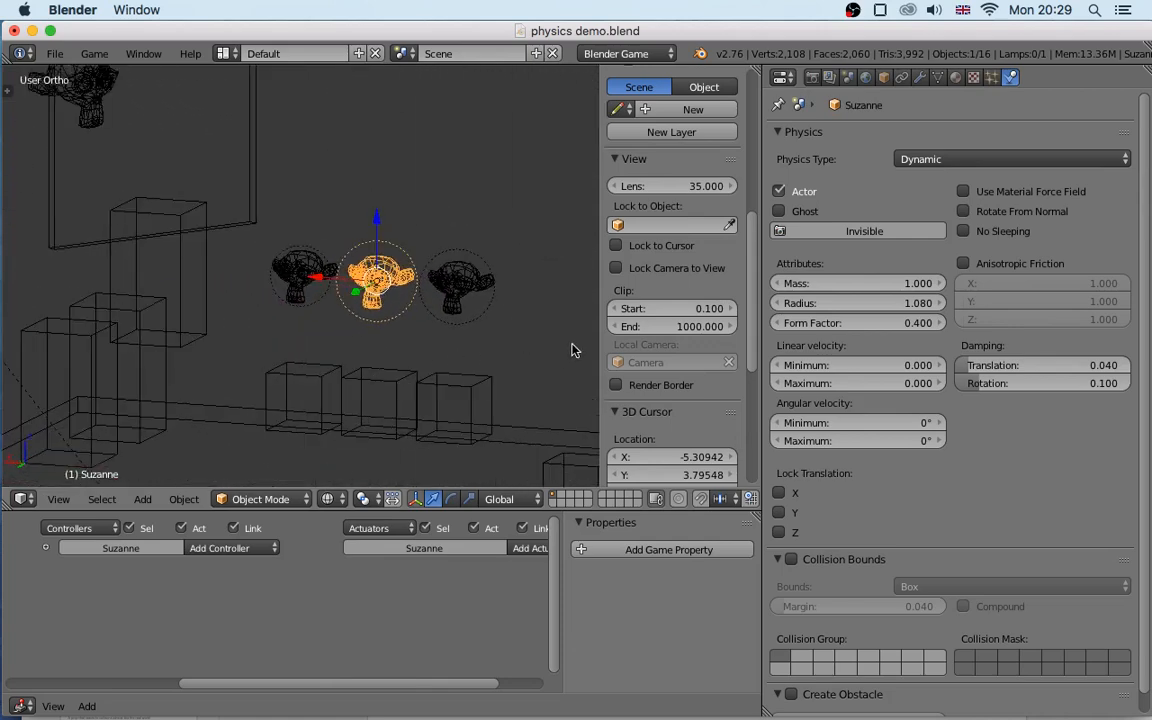
key("z")
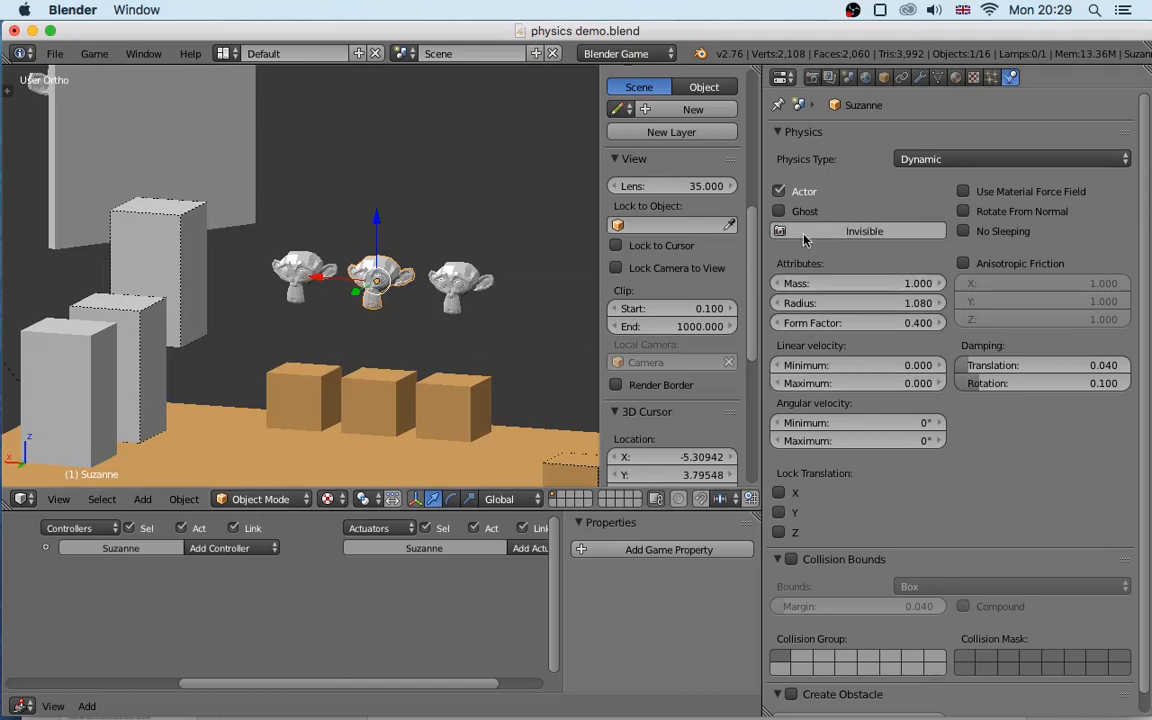
left_click(780, 192)
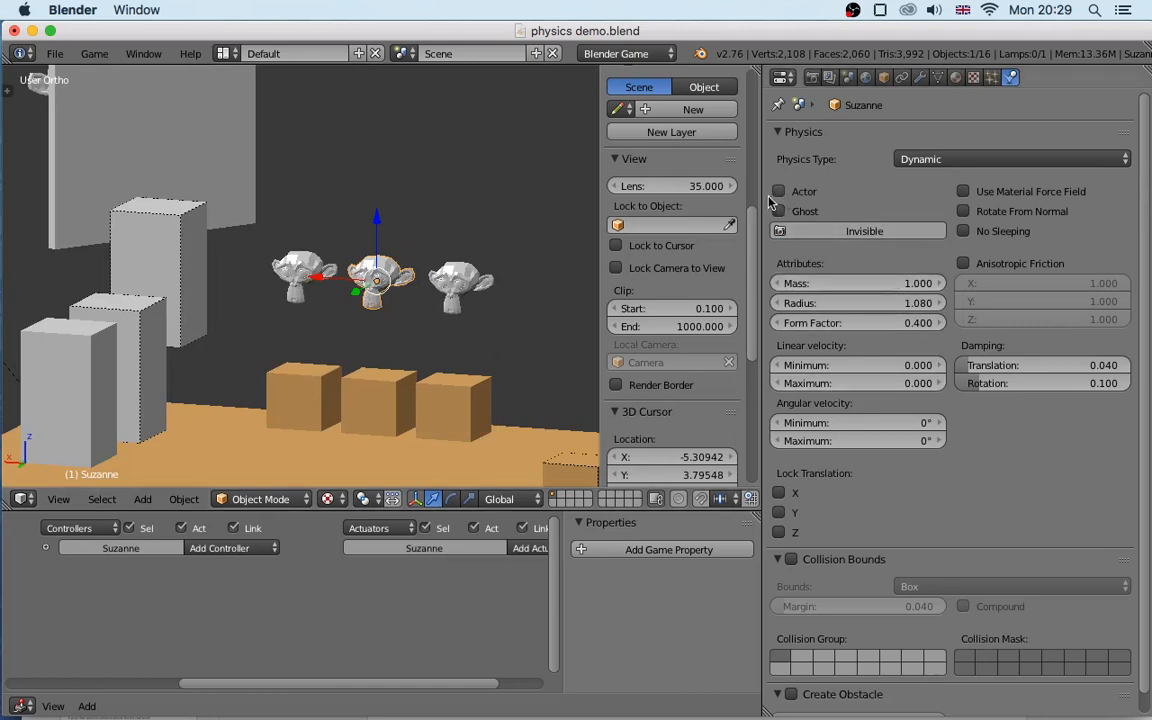
right_click(295, 279)
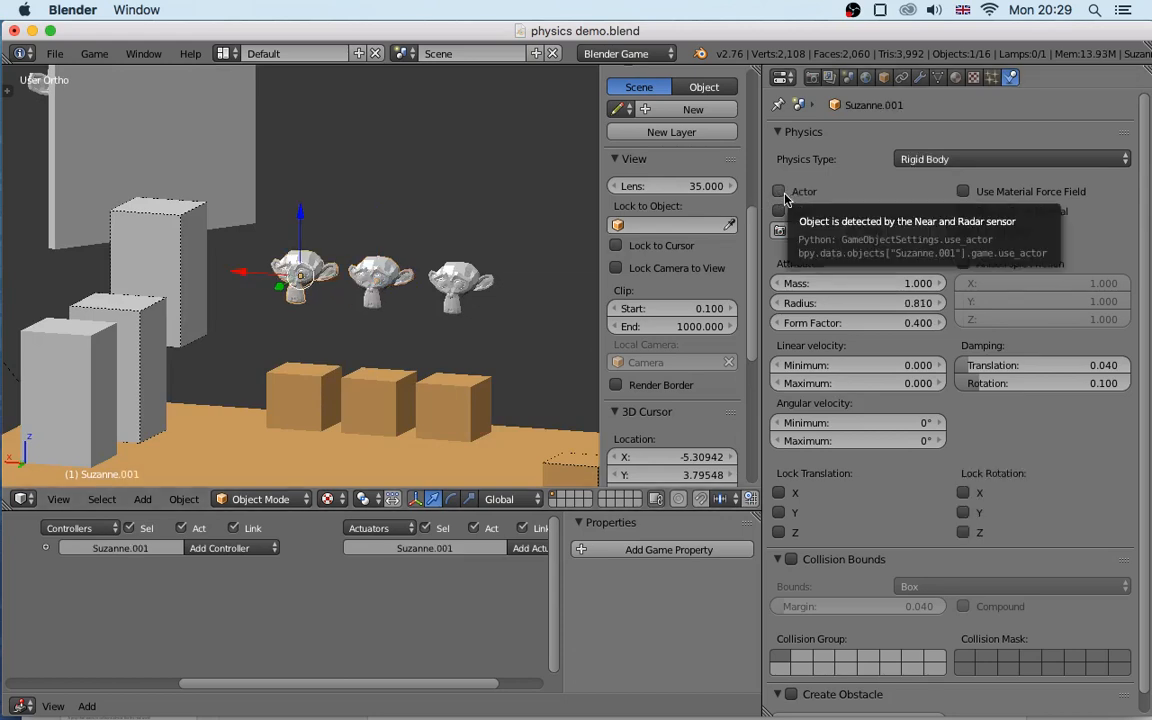
key("Home")
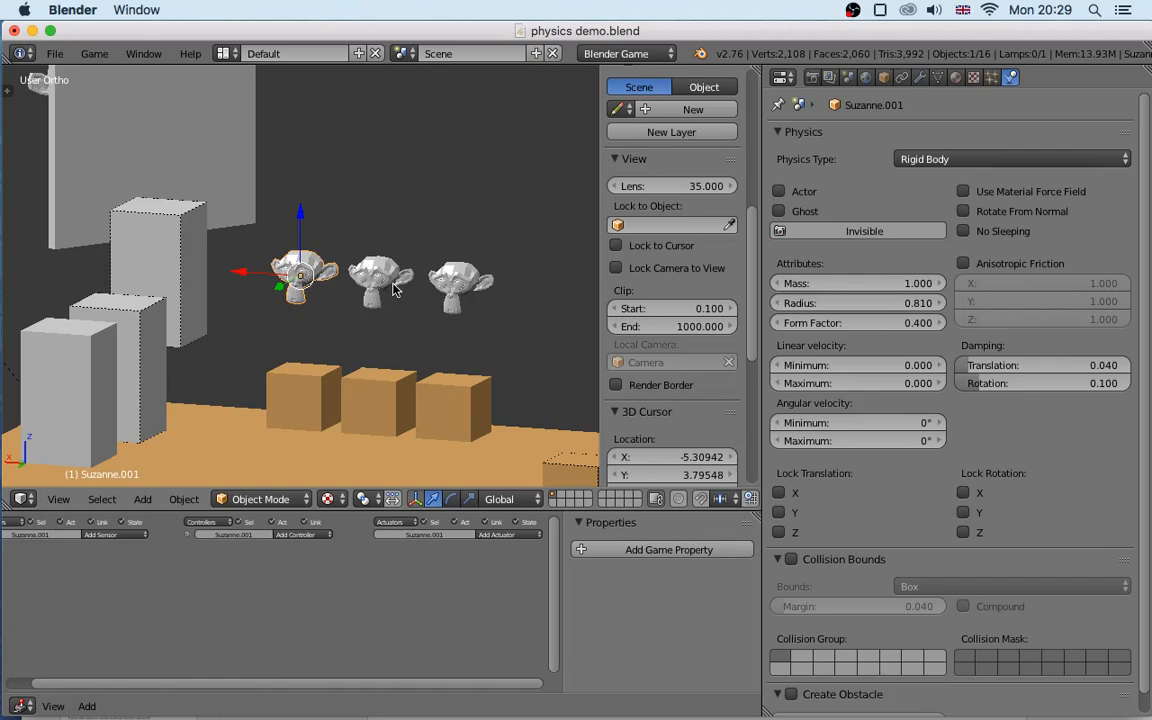
Enable Ghost on the rigid-body monkey Suzanne.001, and run and stop the game simulation
middle_click_drag(393, 289, 188, 291)
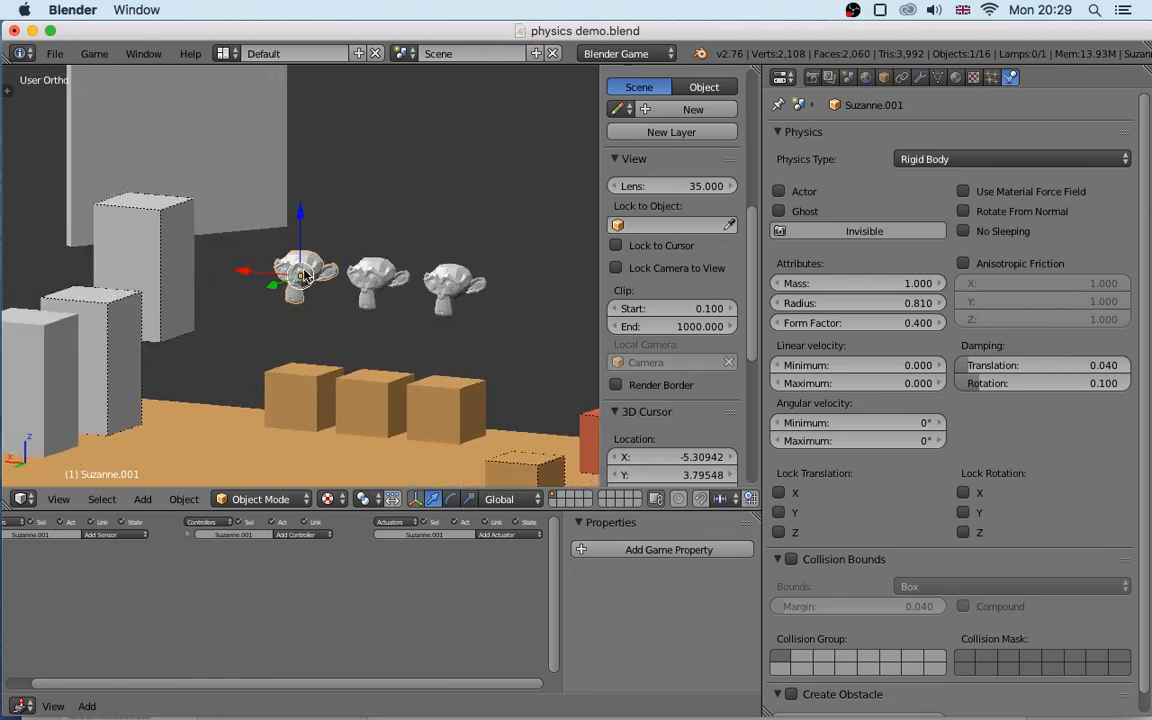
left_click(780, 212)
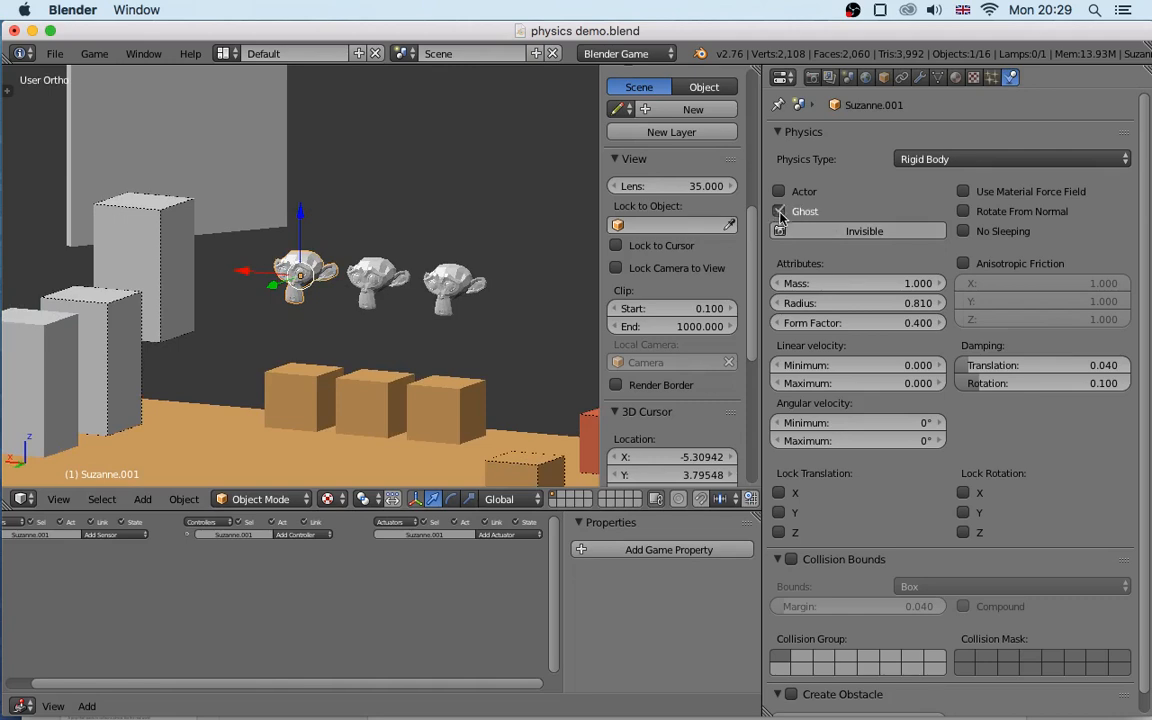
key("p")
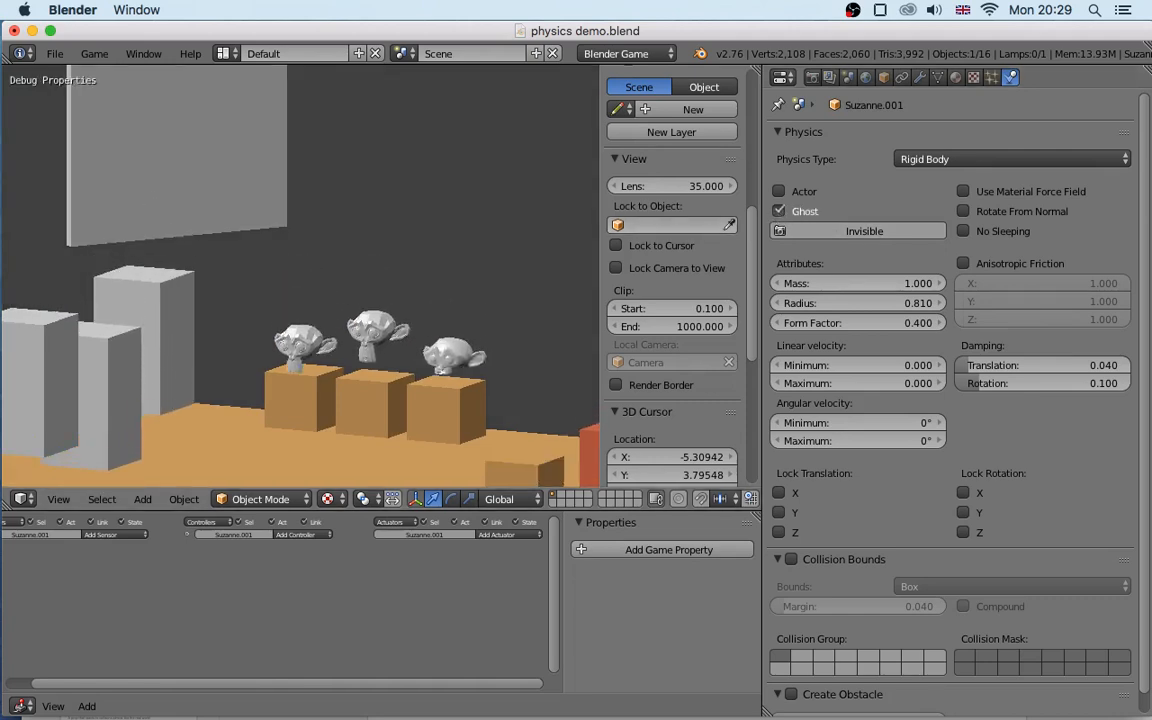
key("Escape")
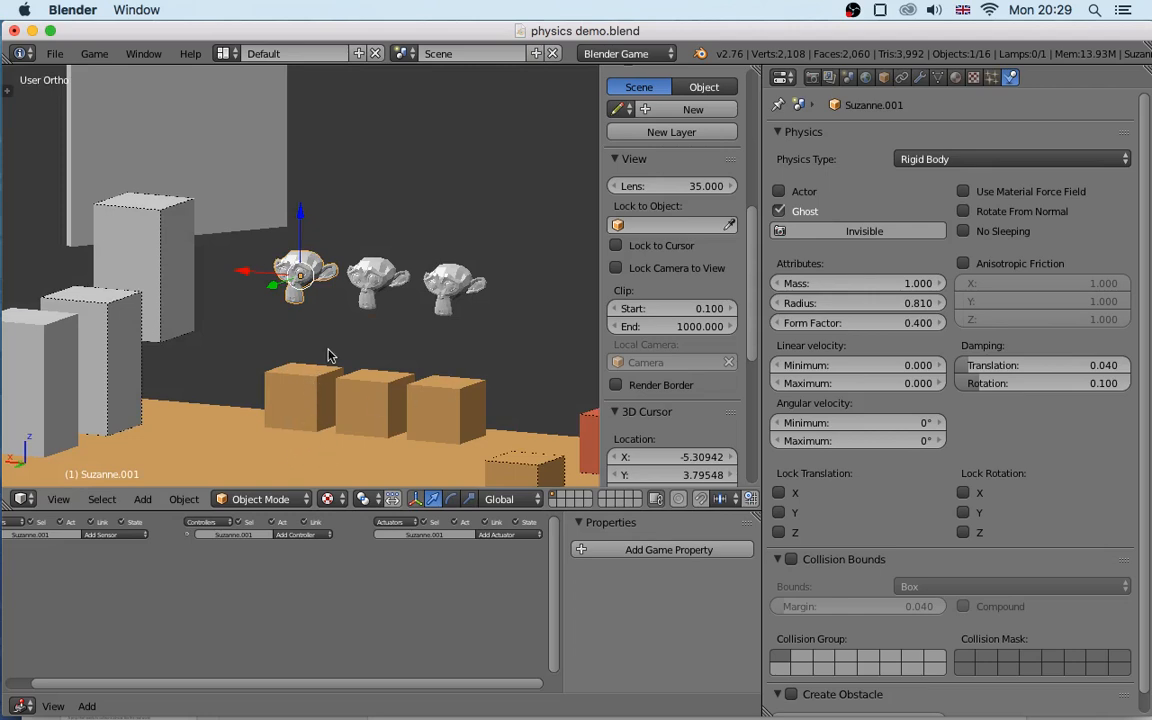
Turn off Ghost and enable Invisible on Suzanne.001, and run and stop the game simulation
left_click(817, 232)
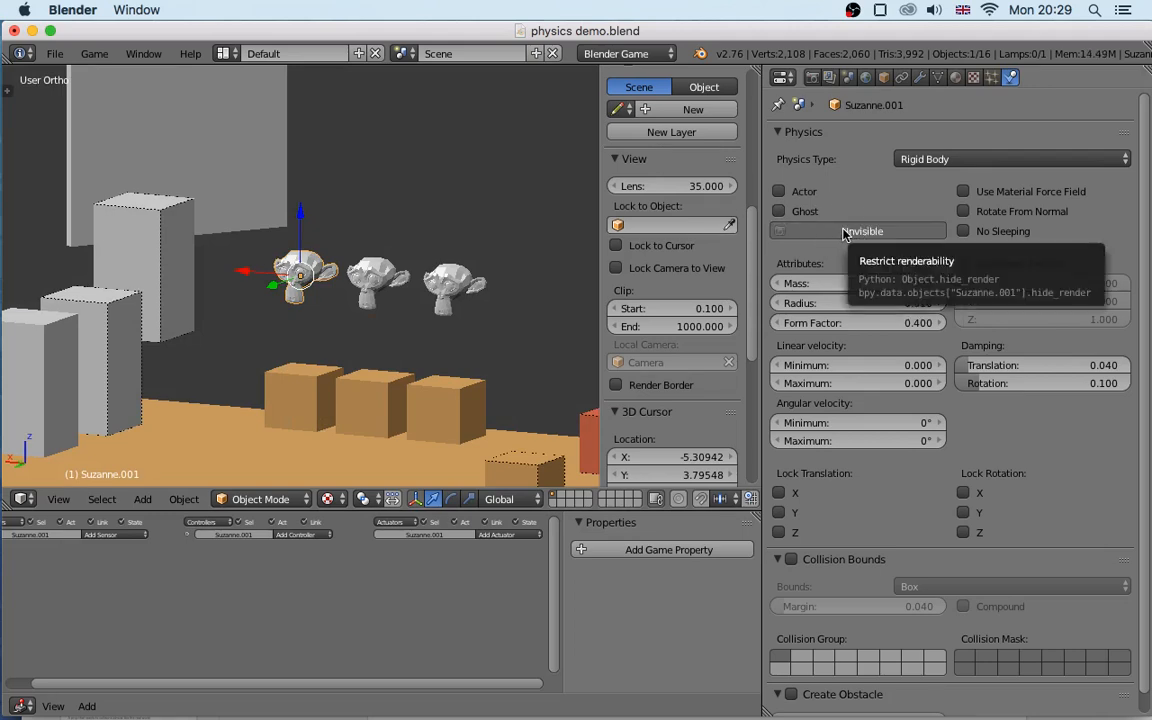
key("p")
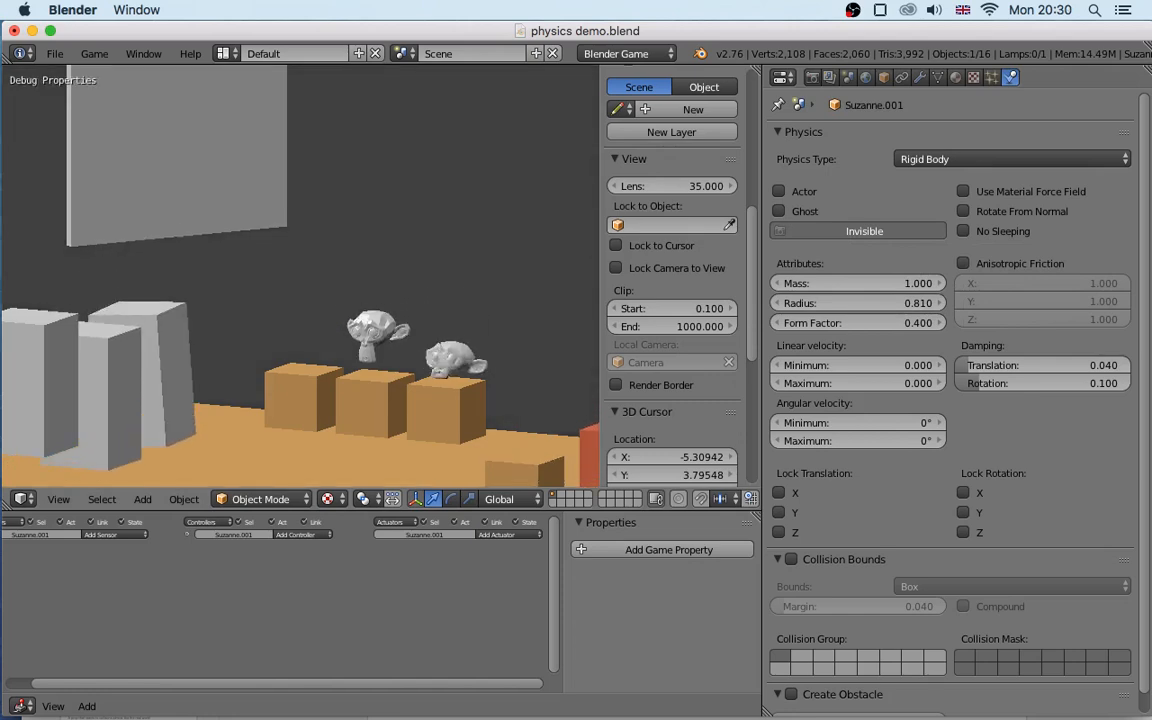
key("Escape")
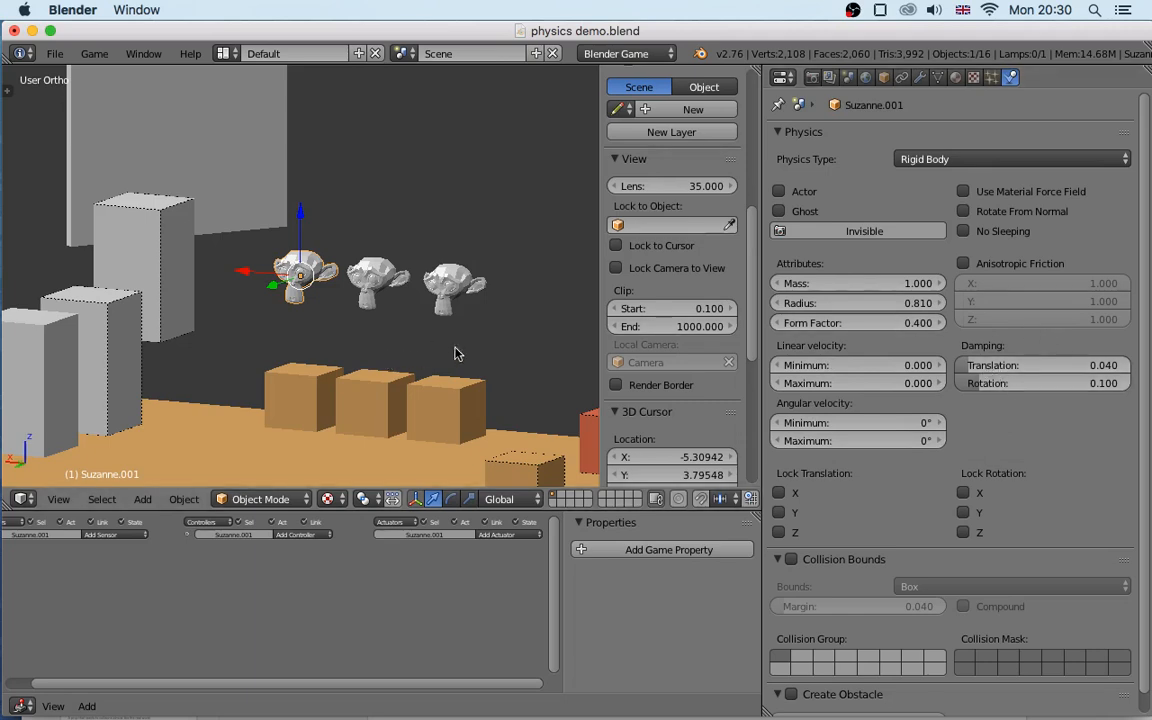
Move Suzanne.001 about 0.75 along global Y, running and stopping the game simulation before and after the move
middle_click_drag(458, 355, 410, 251)
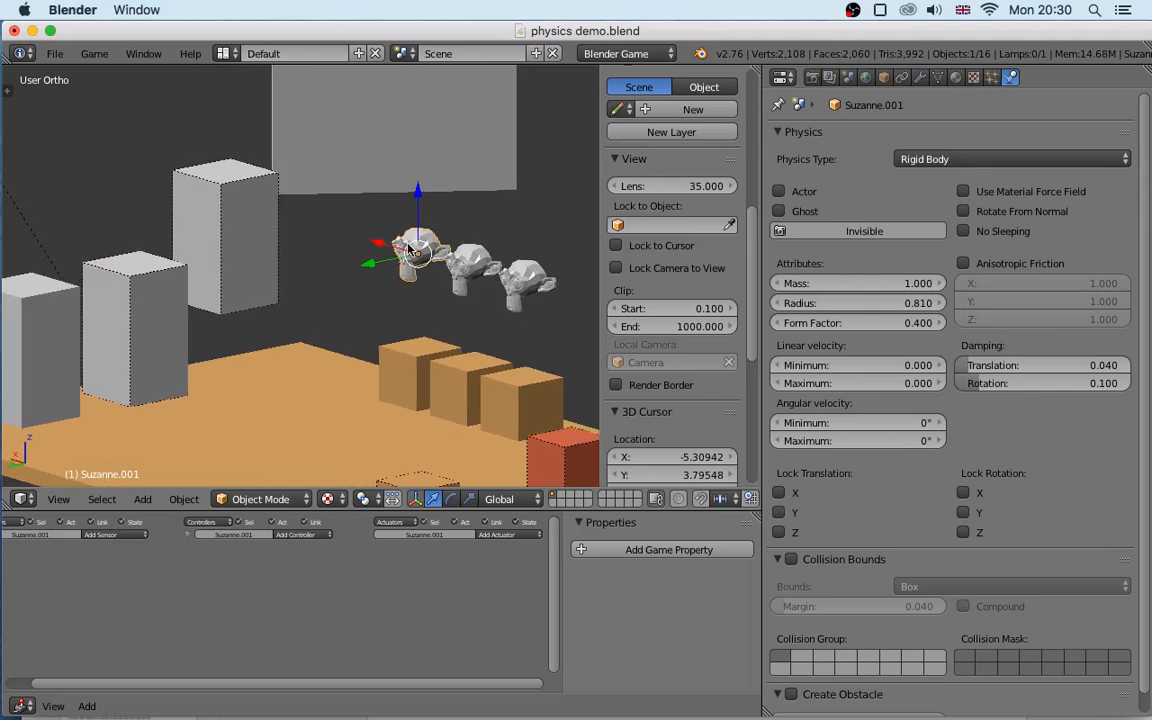
key("p")
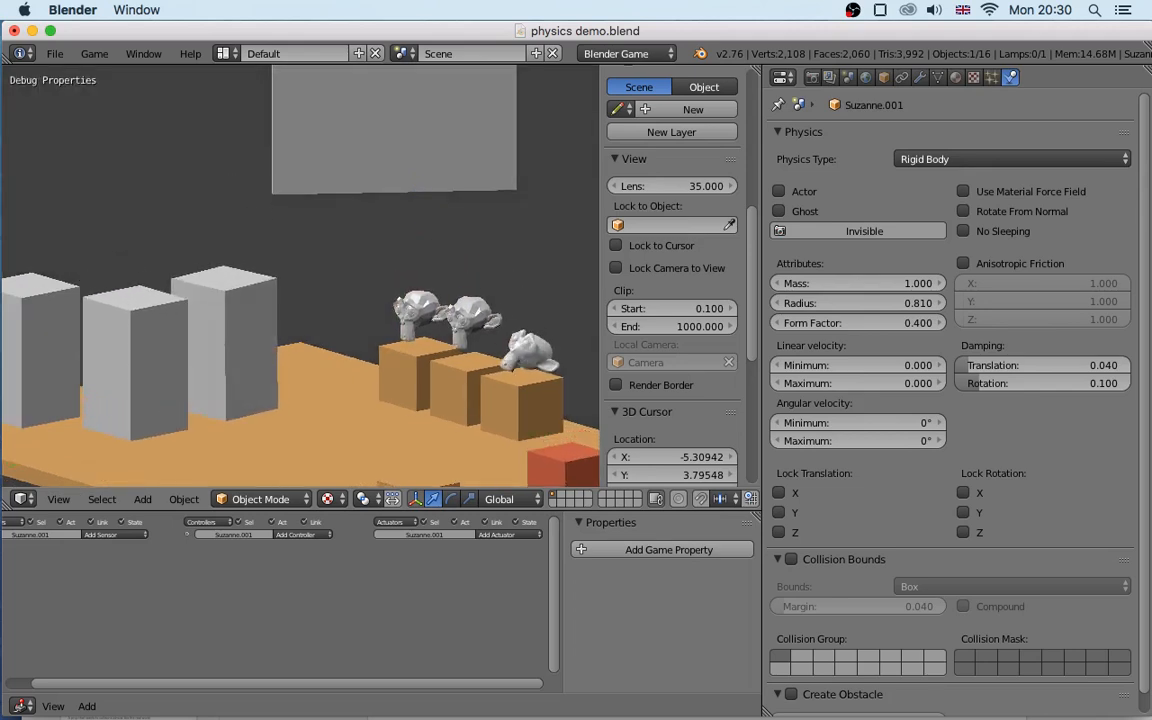
key("Escape")
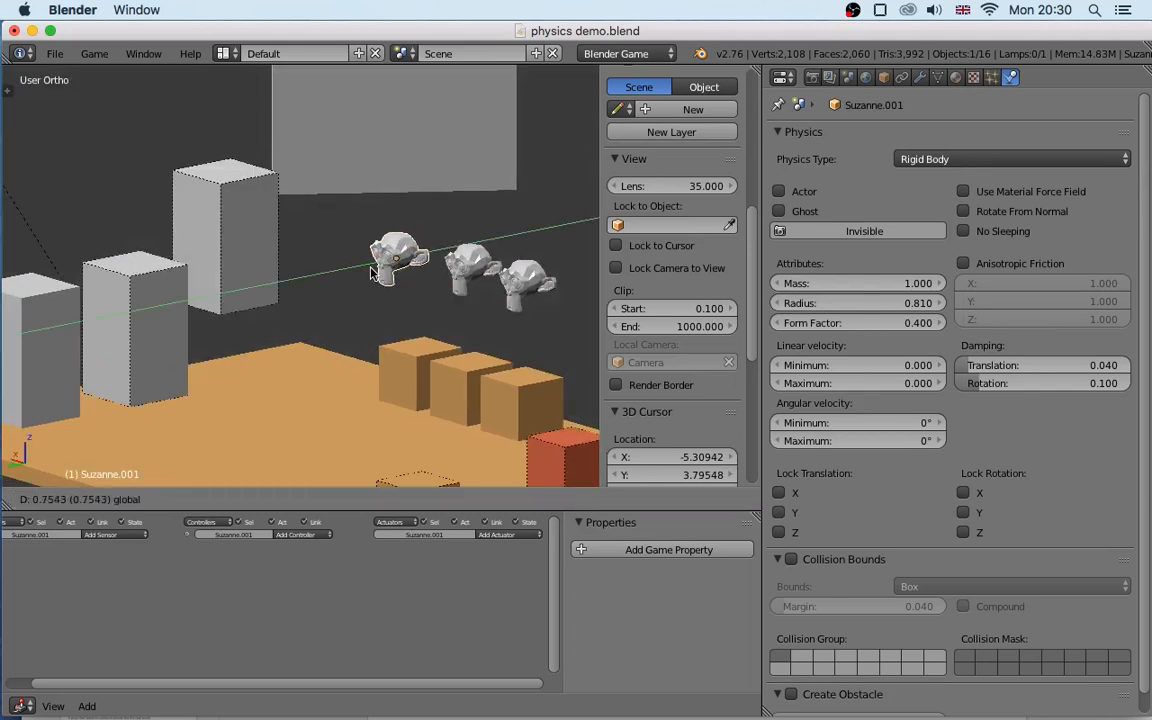
key("p")
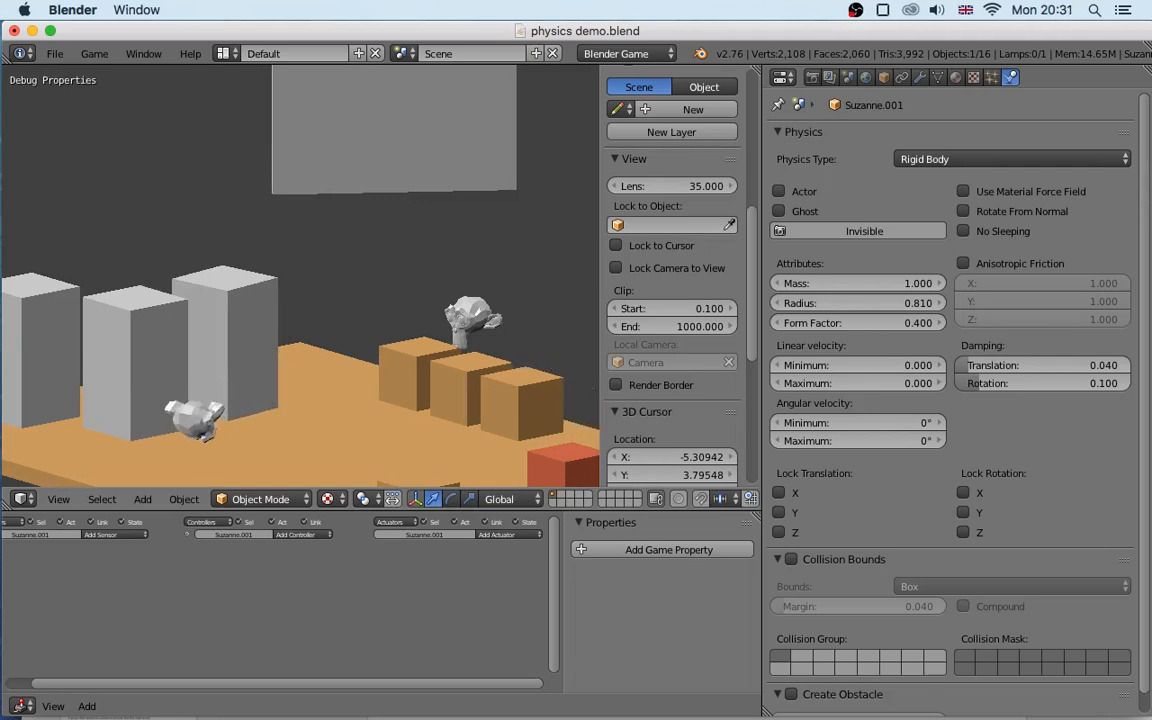
key("Escape")
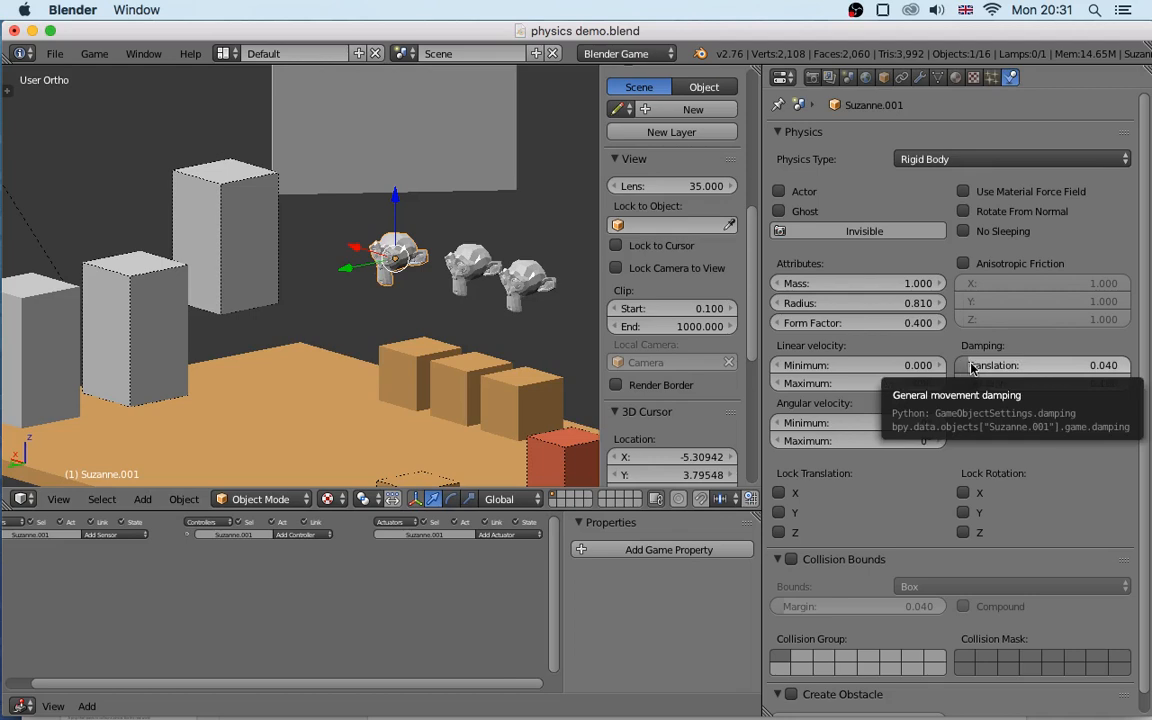
Set the translation damping of Suzanne.001 to 0.805, and run and stop the game simulation
left_click_drag(969, 369, 993, 369)
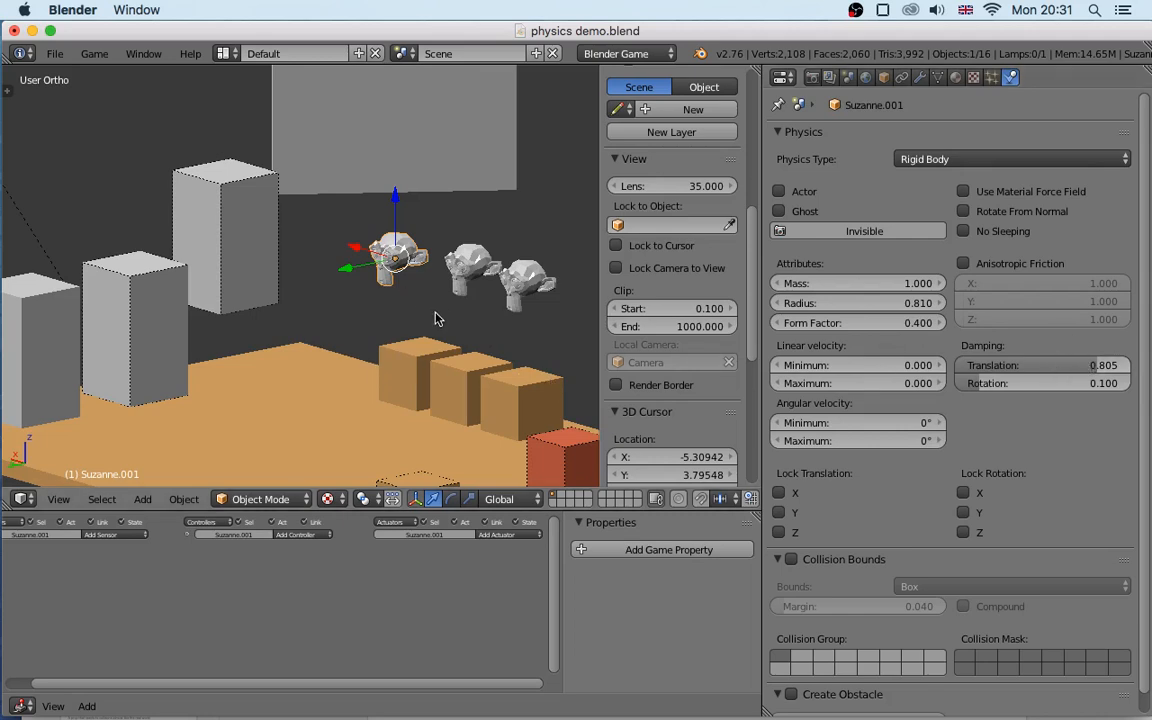
key("p")
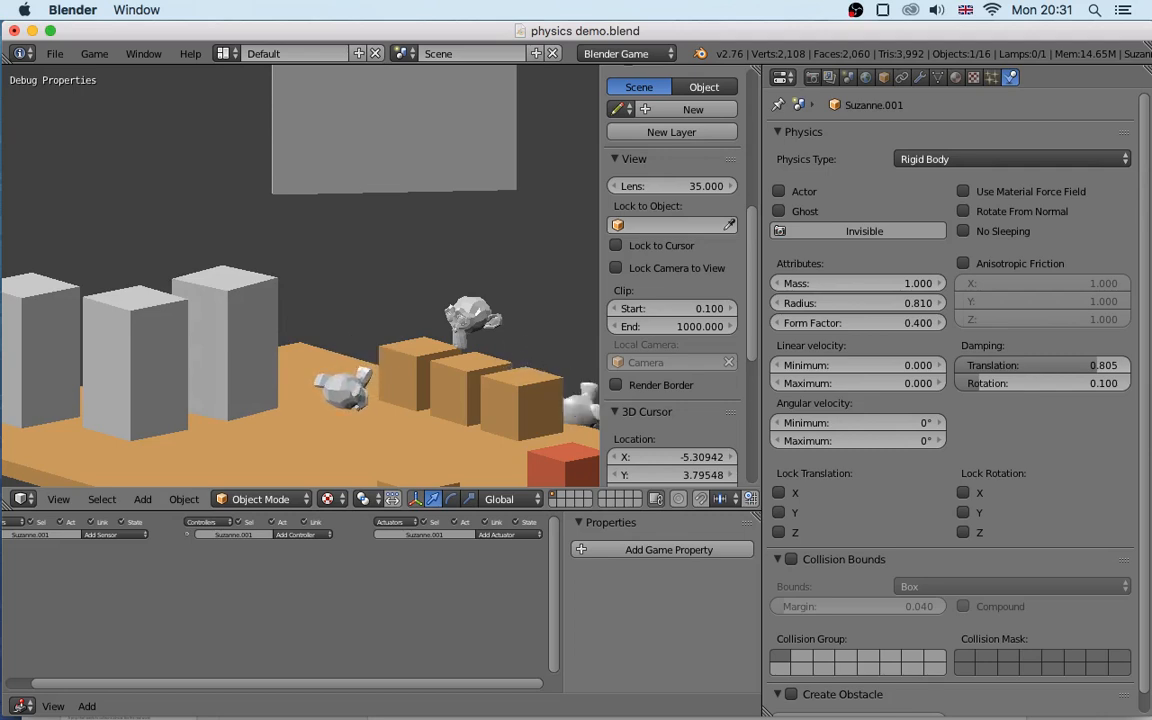
key("Escape")
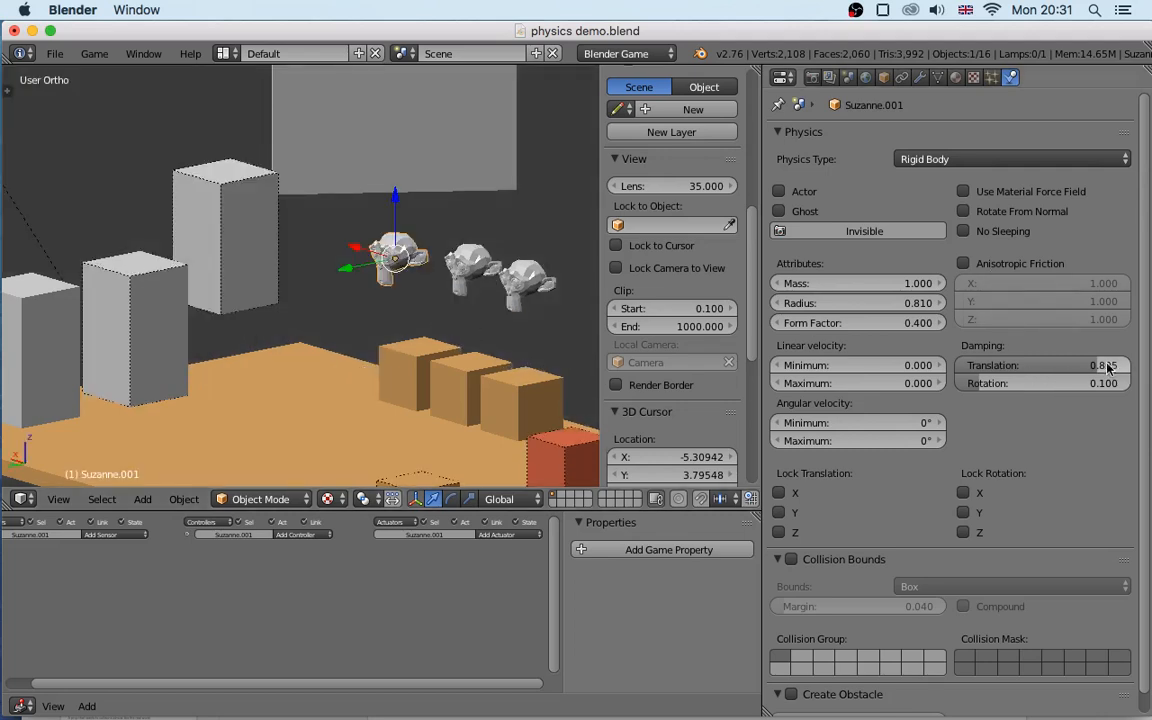
Test Suzanne.001 with translation damping 1.000 by running and stopping the game simulation, and set the damping to 0.449
left_click_drag(1107, 368, 1142, 368)
key("p")
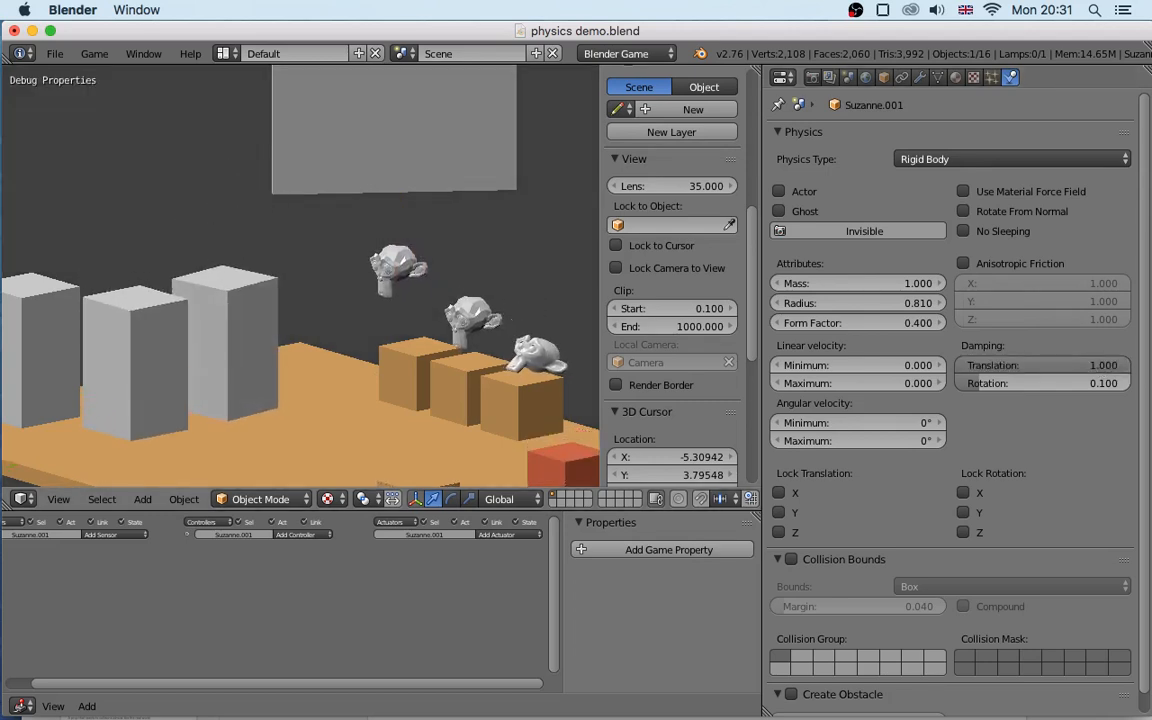
key("Escape")
left_click_drag(1121, 365, 1037, 365)
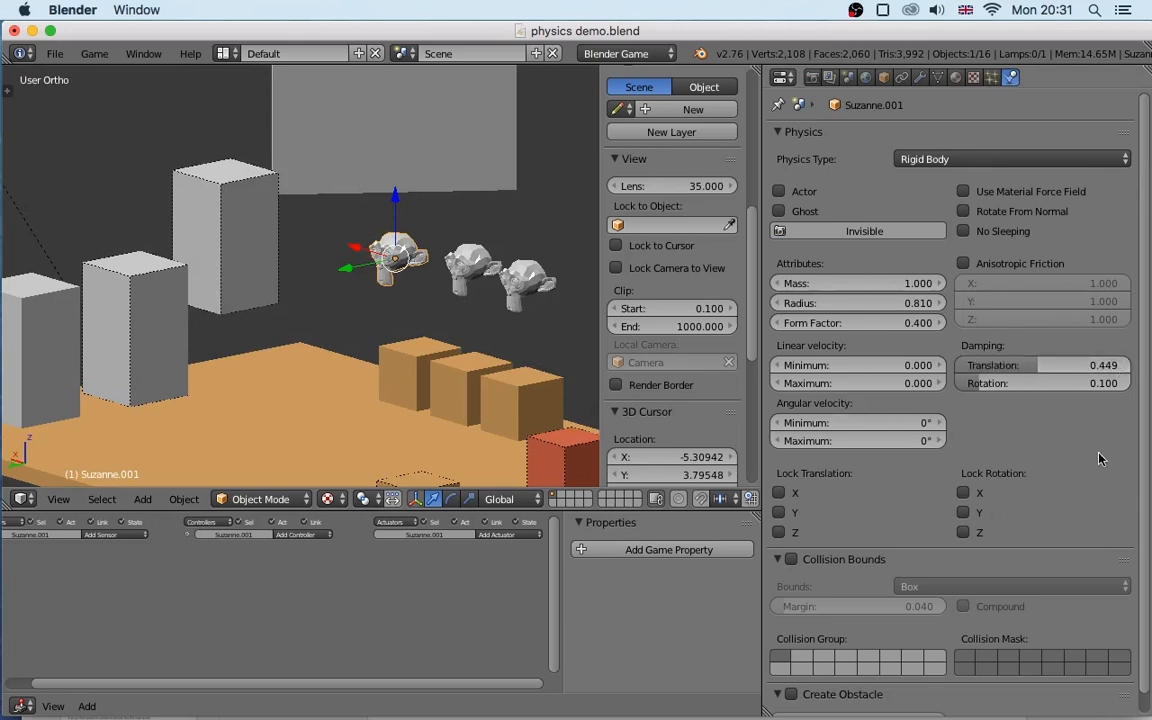
Enable Collision Bounds with the Box shape on Suzanne.001, checking the monkey in wireframe and solid shading
scroll(1145, 440, "down", 1)
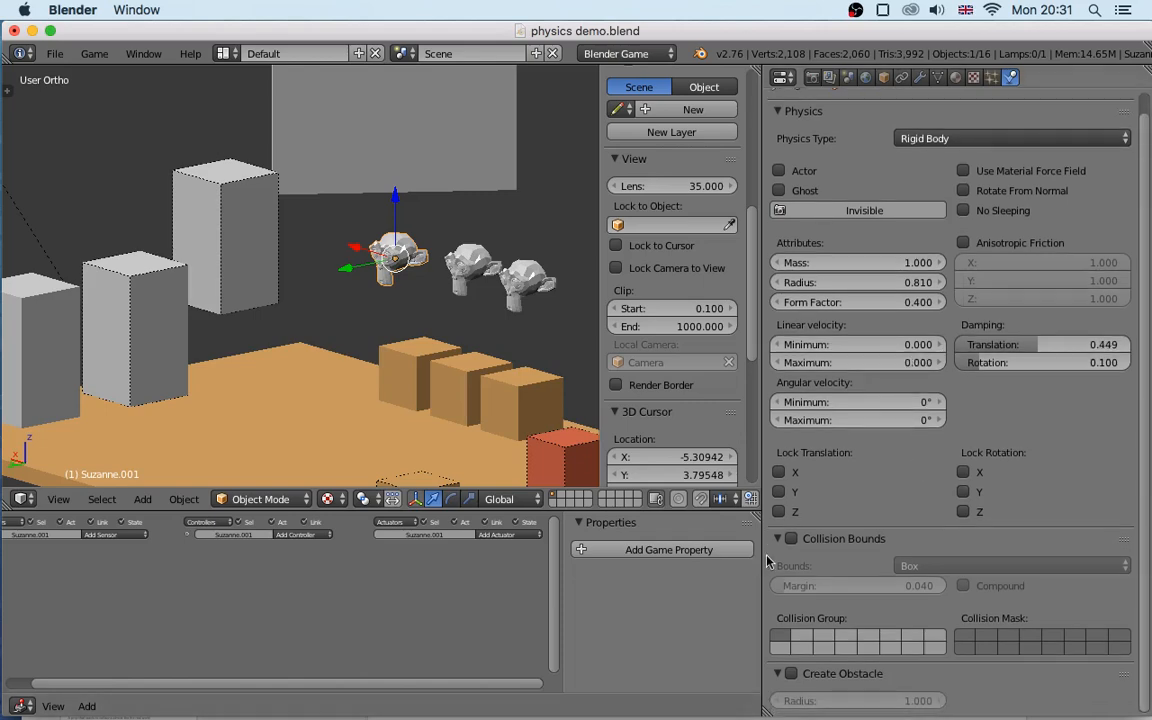
mouse_move(339, 247)
middle_mouse_down()
mouse_move(400, 295)
mouse_move(372, 228)
mouse_move(338, 252)
middle_mouse_up()
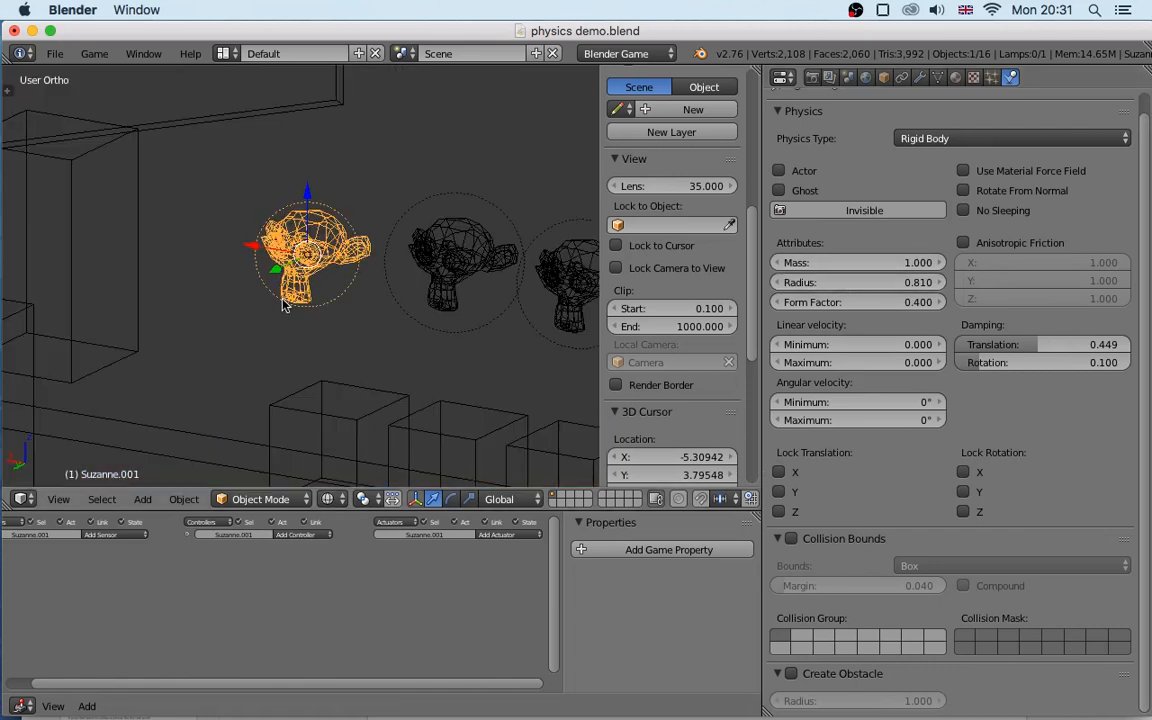
key("z")
key("z")
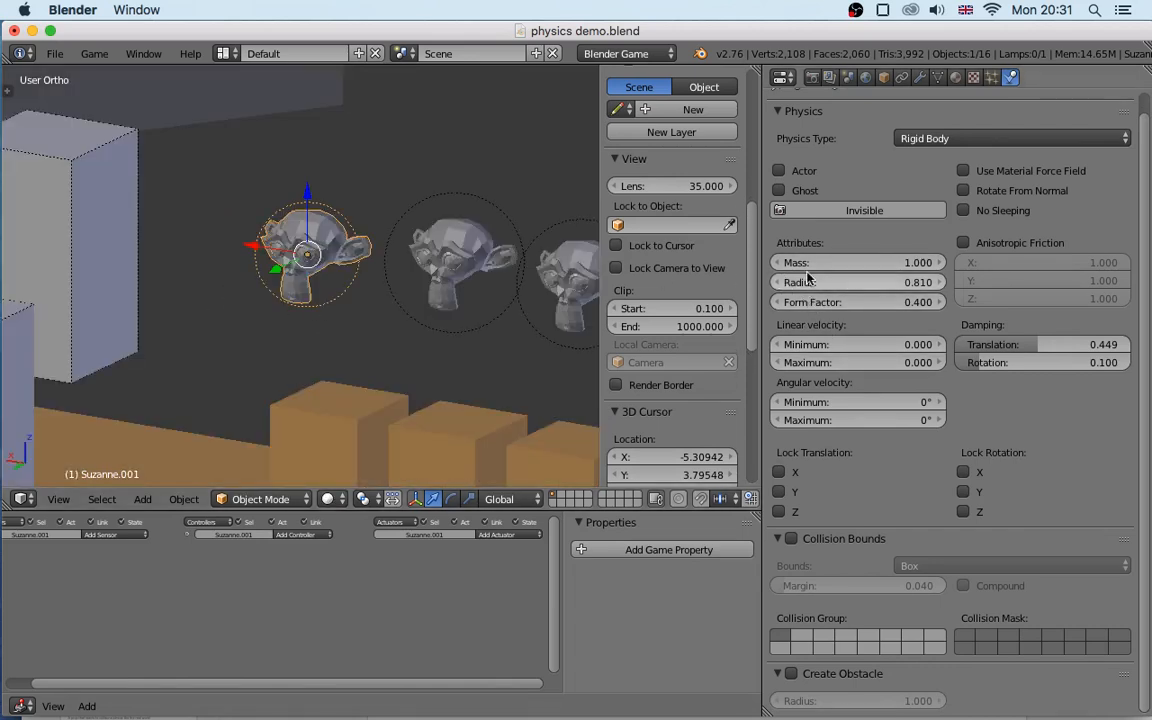
left_click(791, 539)
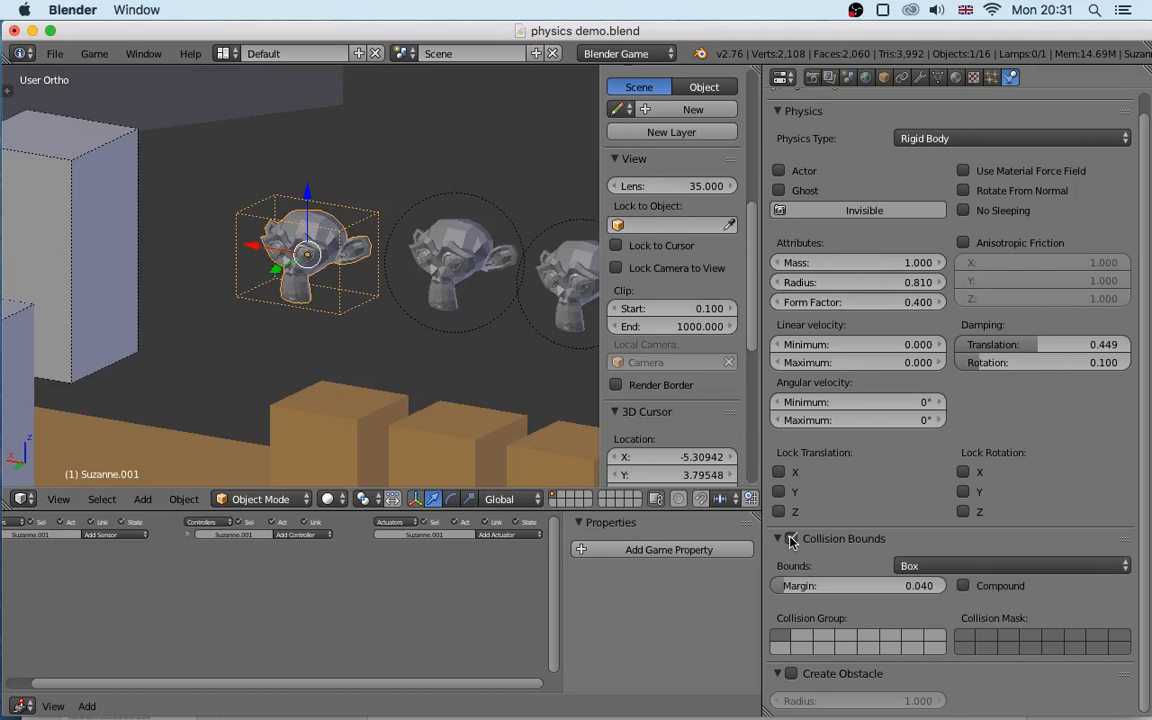
left_click(932, 567)
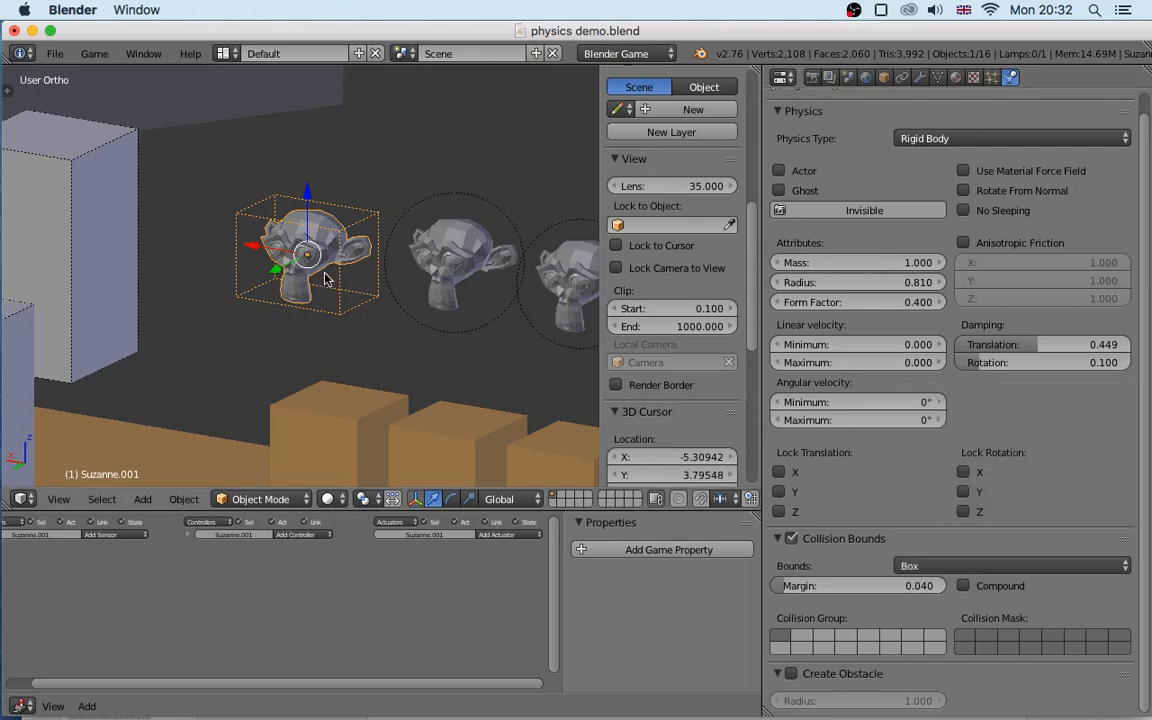
Change the collision bounds shape of Suzanne.001 to Convex Hull and look closely at the monkey
middle_click_drag(324, 280, 342, 316)
left_click(965, 566)
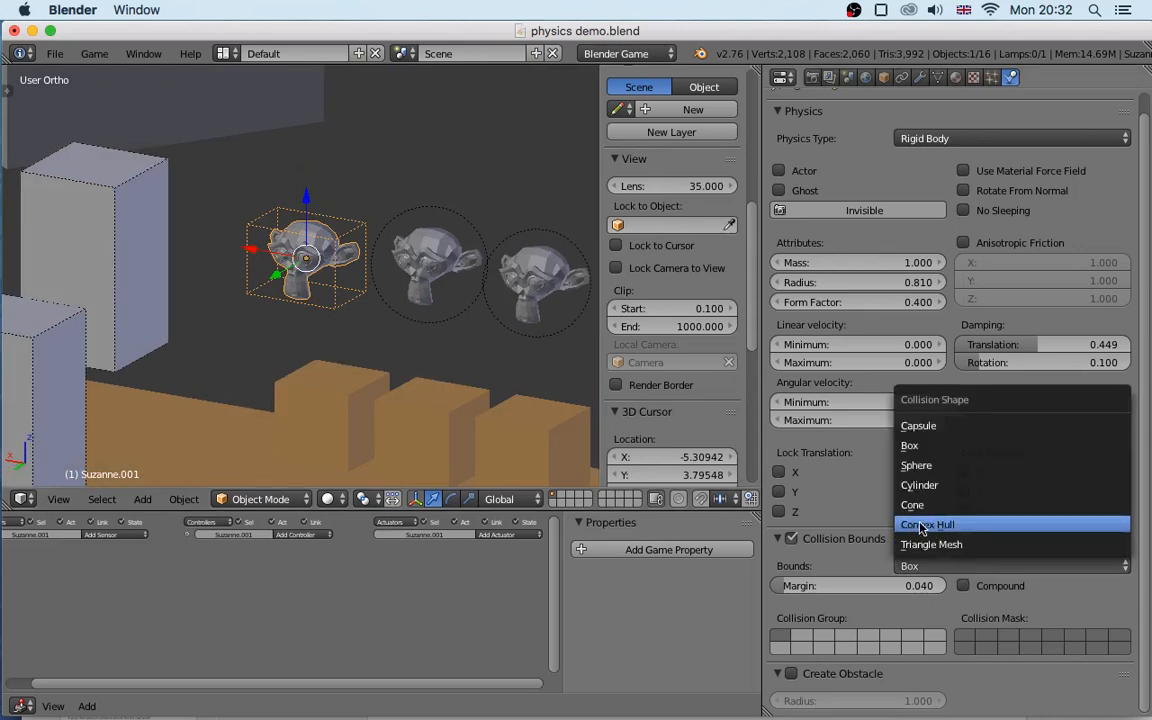
left_click(918, 525)
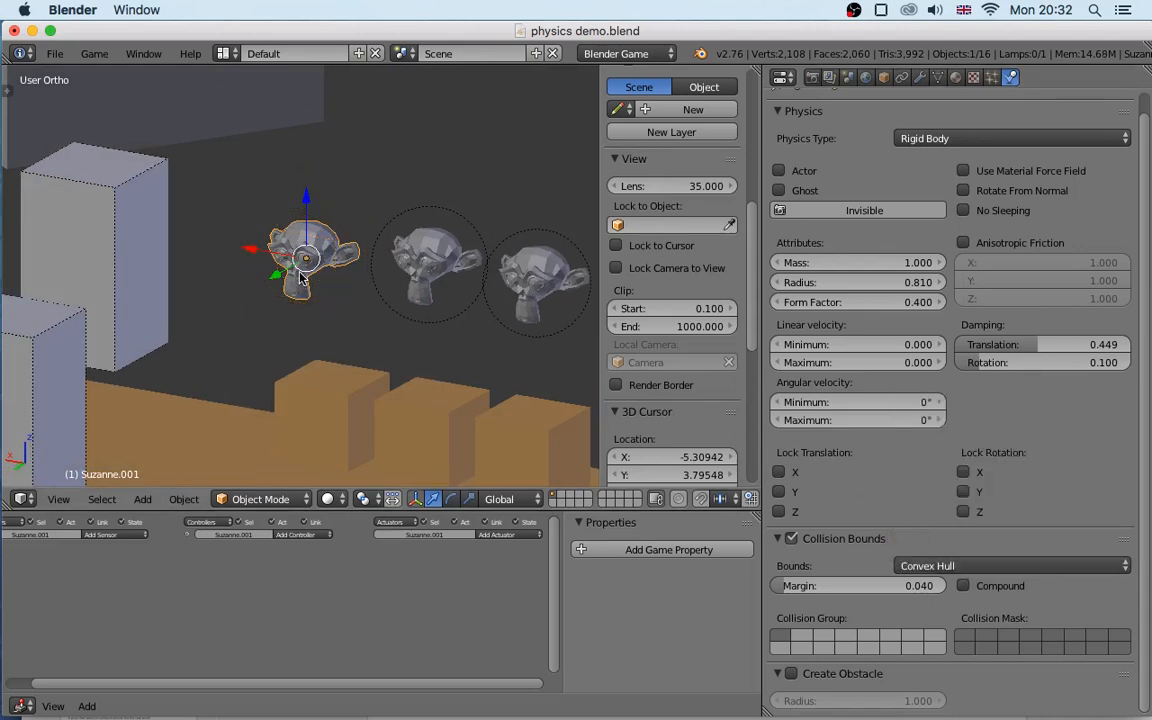
scroll(352, 230, "up", 3)
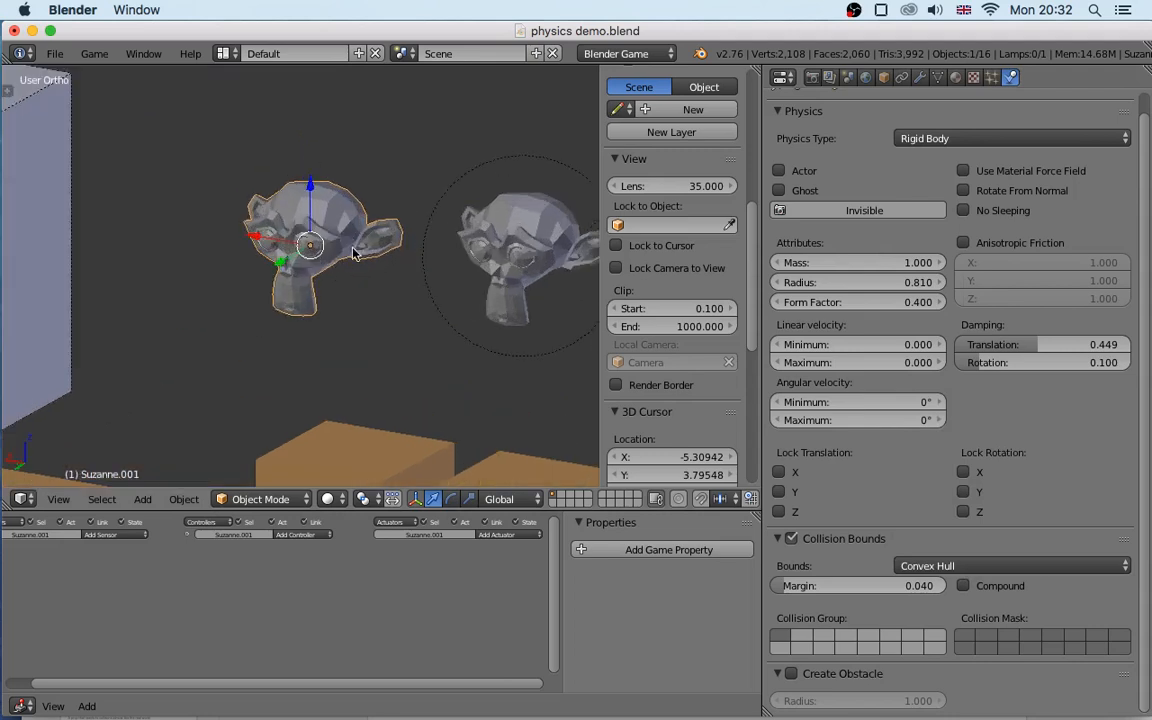
Enable physics visualization, and run and stop the game simulation in both solid and wireframe shading
left_click(100, 62)
left_click(134, 139)
key("p")
key("Escape")
key("z")
key("p")
key("Escape")
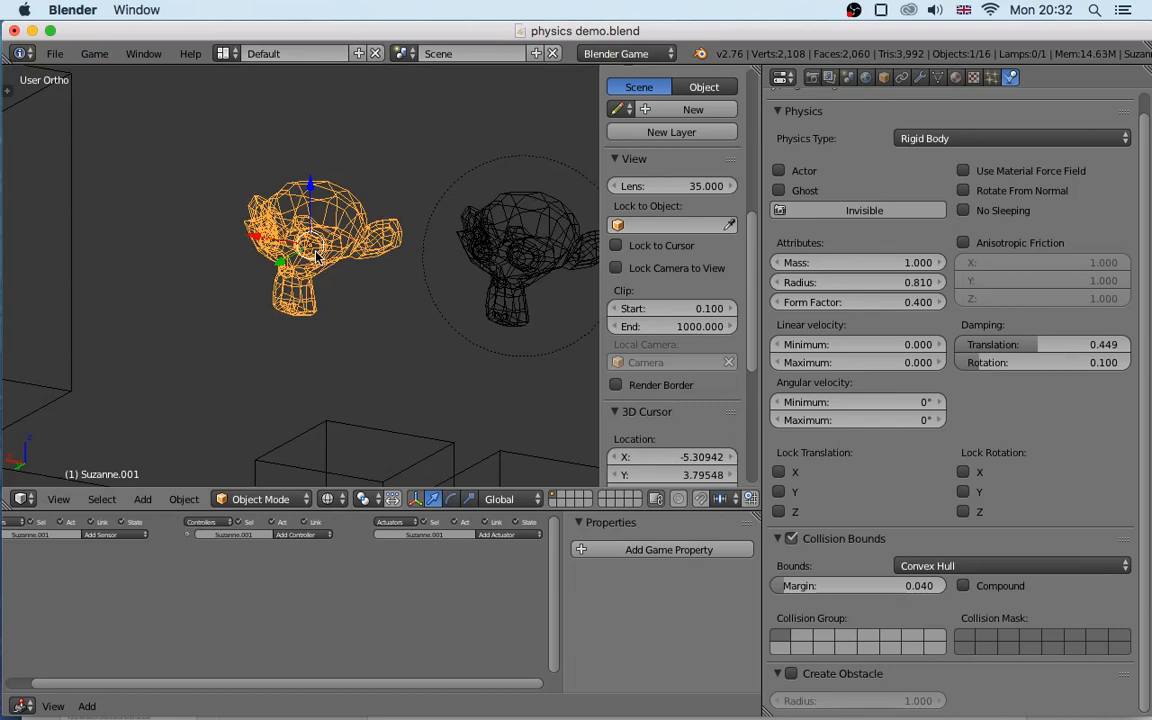
Turn off physics visualization and switch the viewport to textured shading
left_click(94, 53)
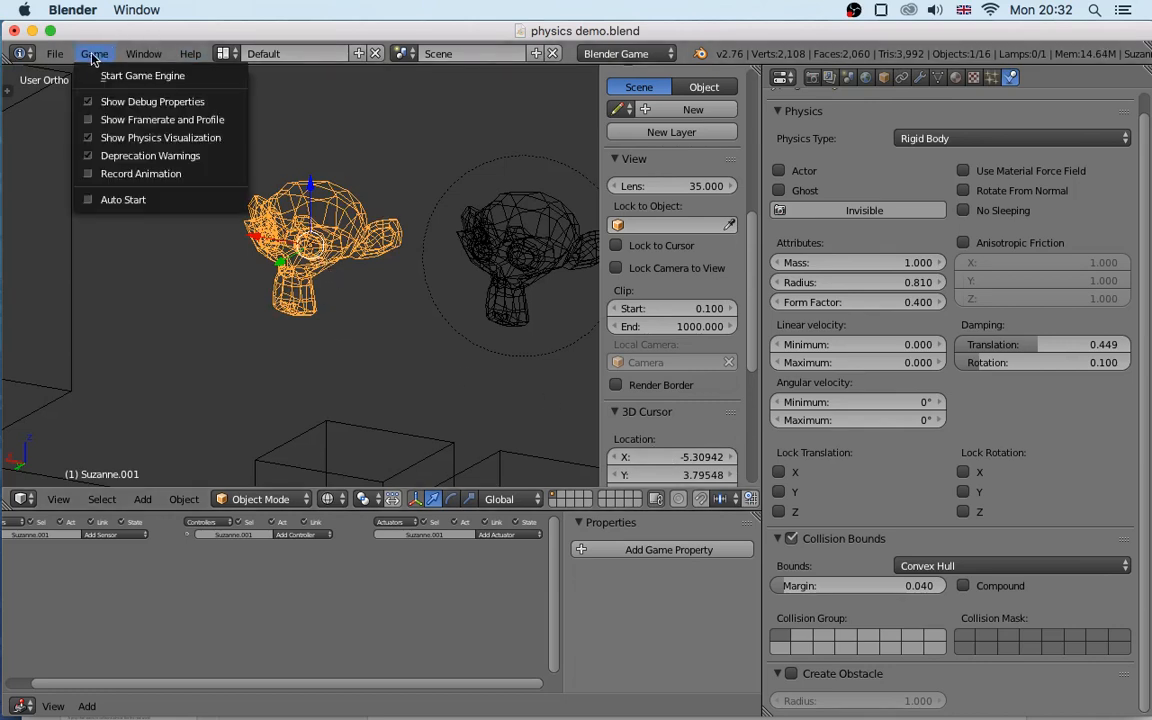
left_click(122, 138)
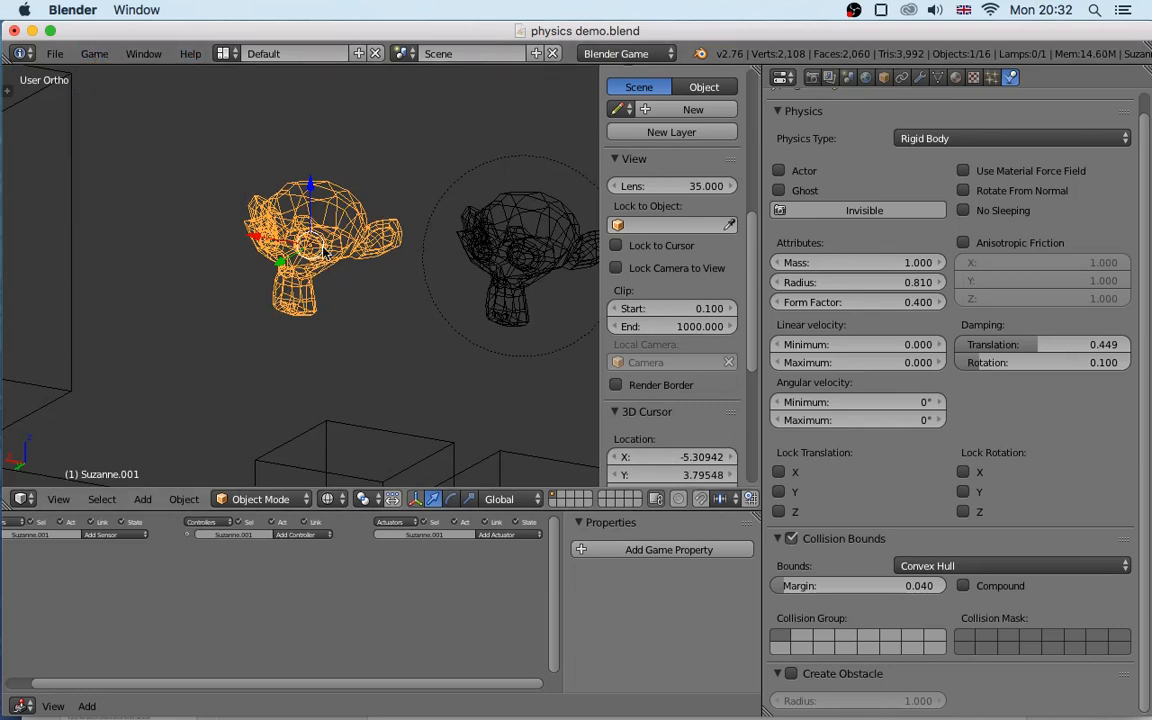
key("alt+z")
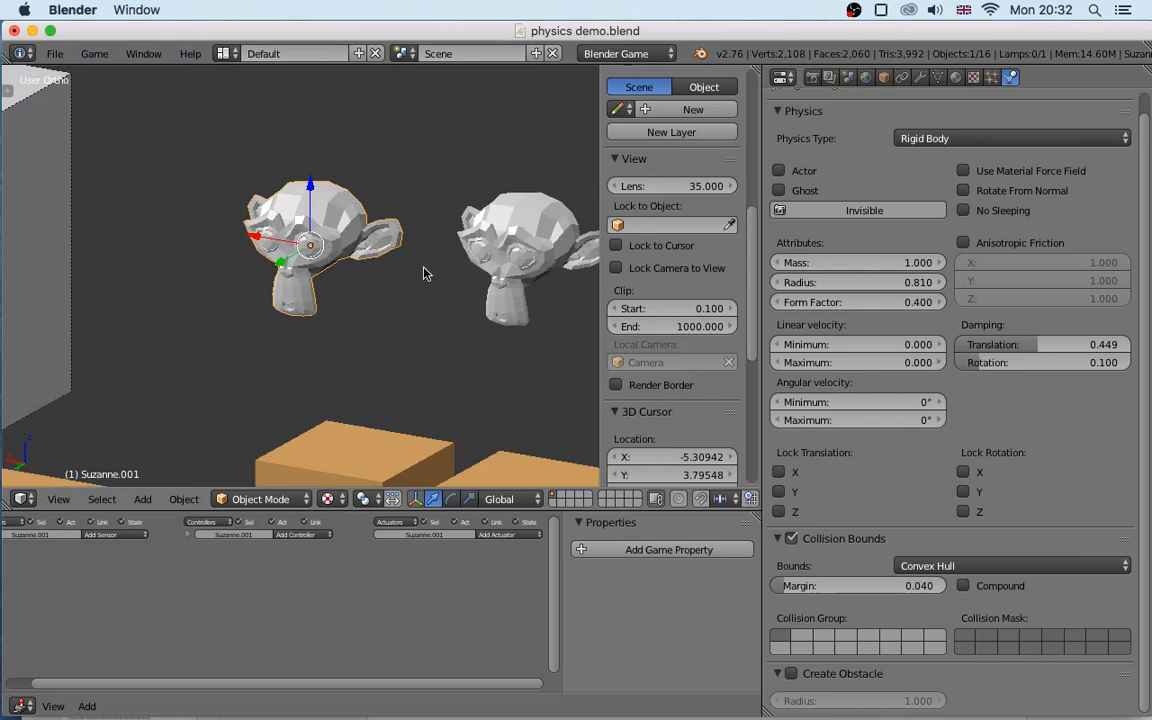
Choose Convex Hull again as the bounds of Suzanne.001 and examine the monkey's shape from several angles
left_click(995, 567)
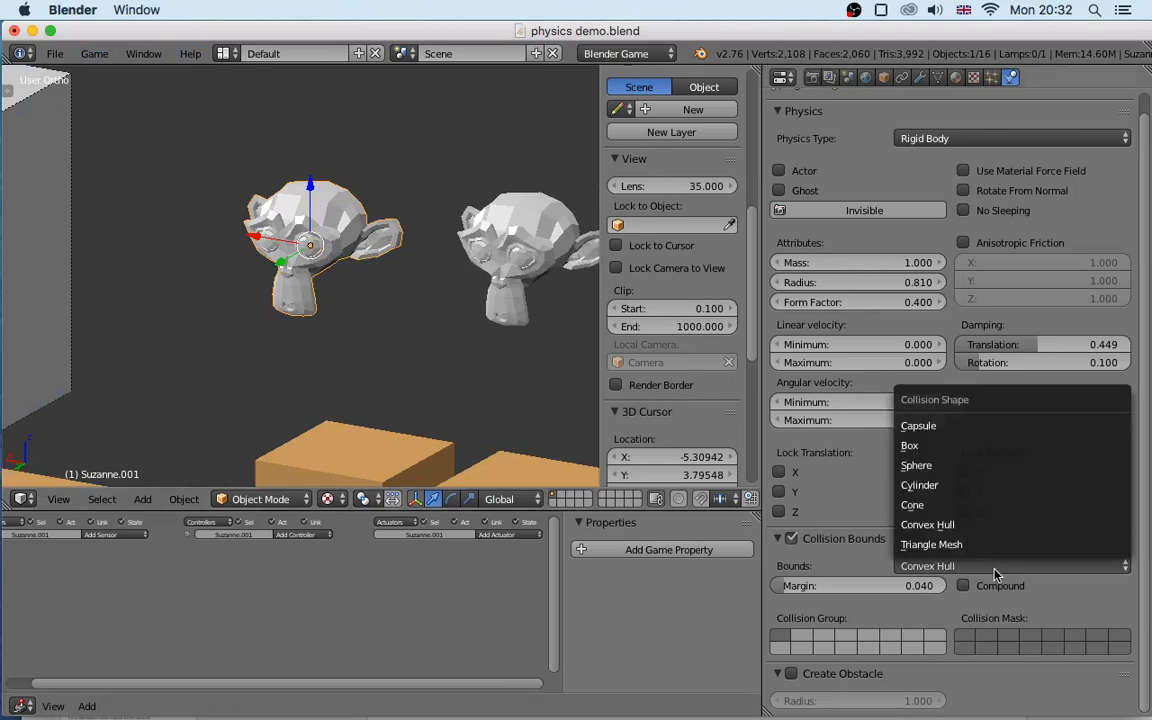
left_click(914, 527)
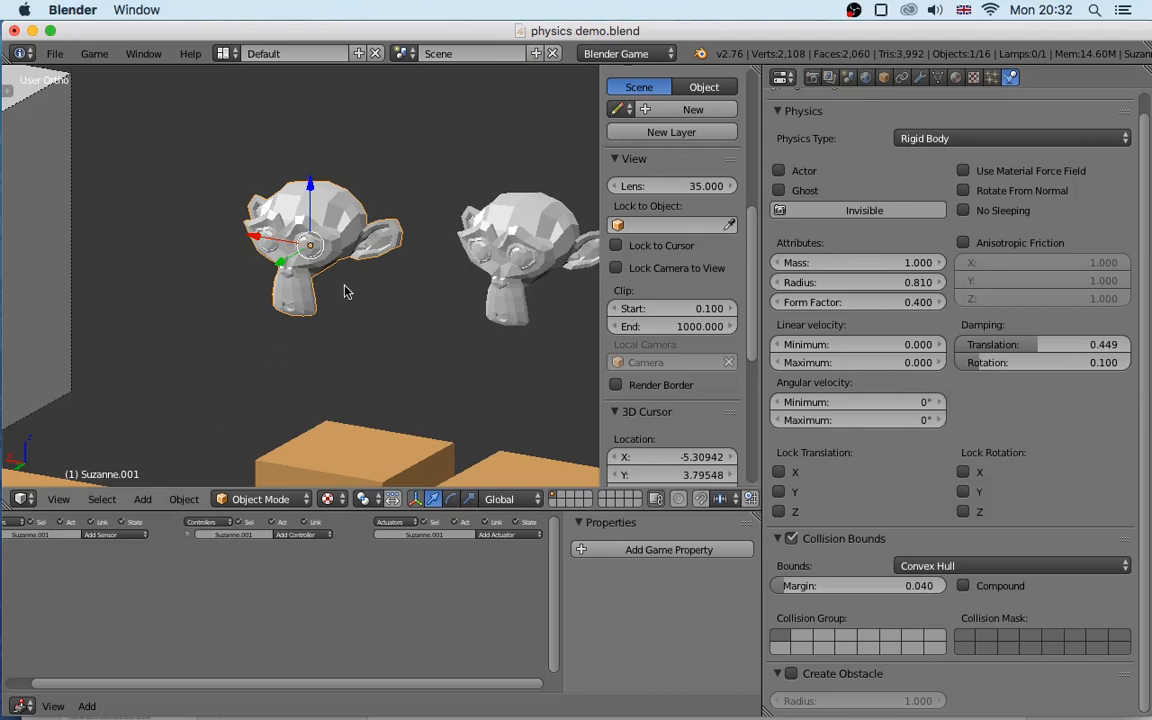
middle_click_drag(314, 310, 386, 246)
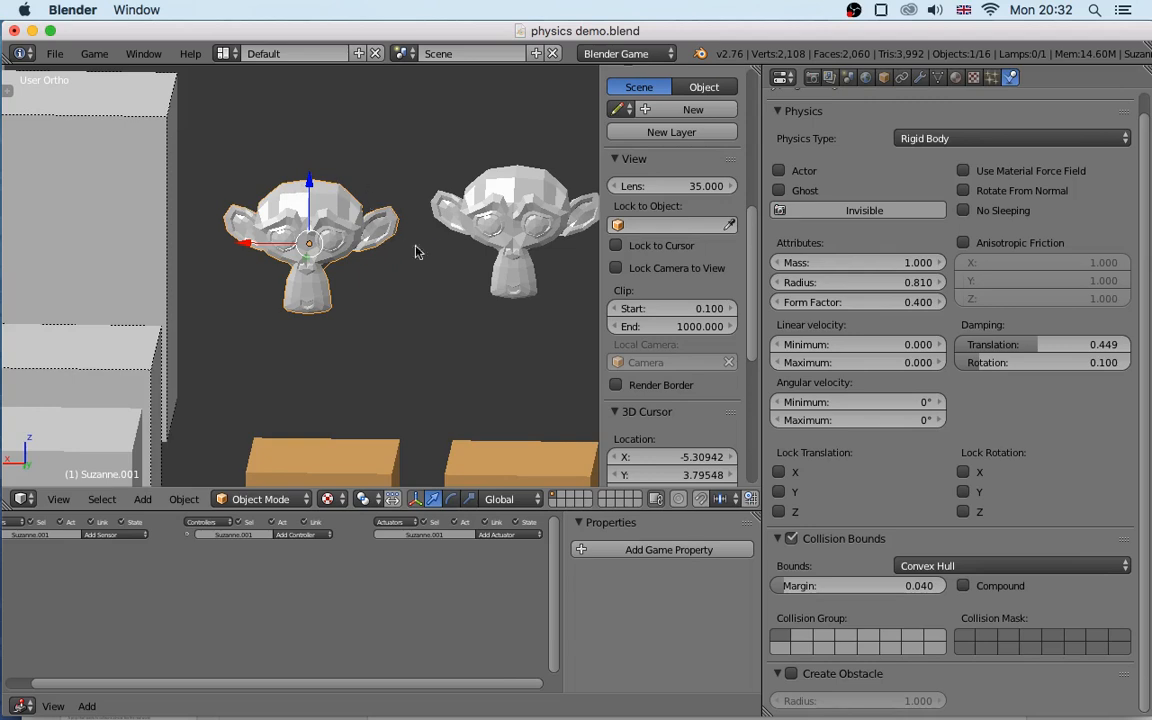
middle_click_drag(416, 252, 386, 183)
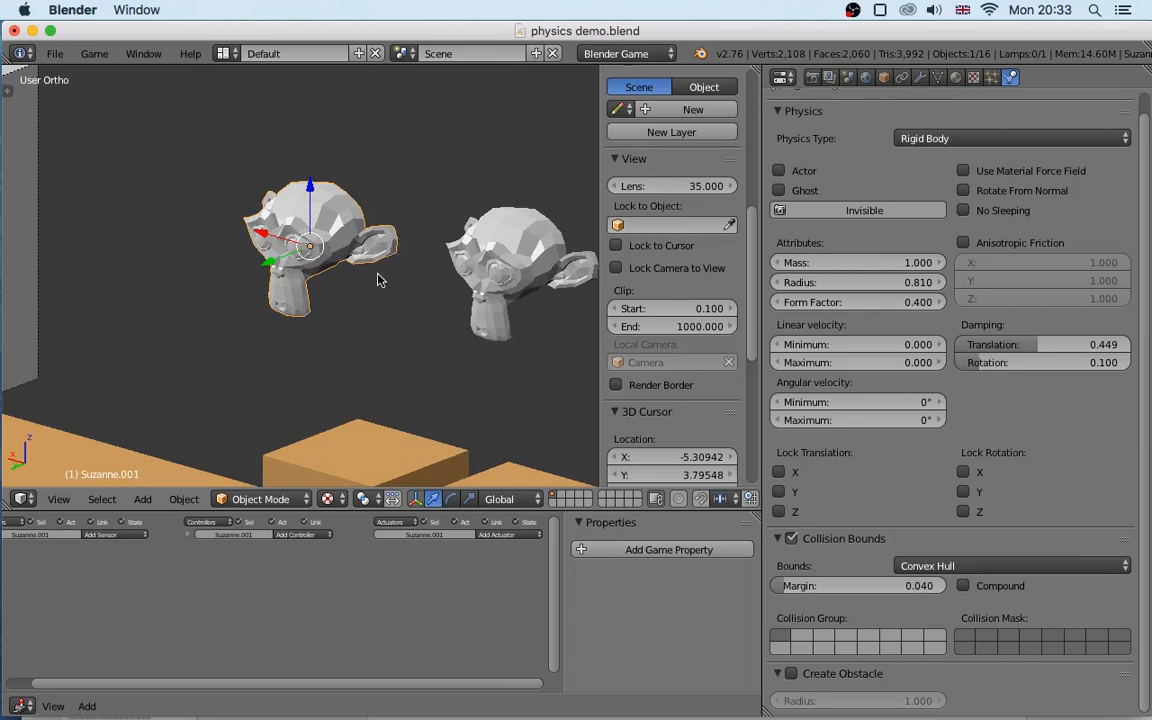
Set the collision bounds of Suzanne.001 to Triangle Mesh, and toggle the Compound option on and off
left_click(930, 566)
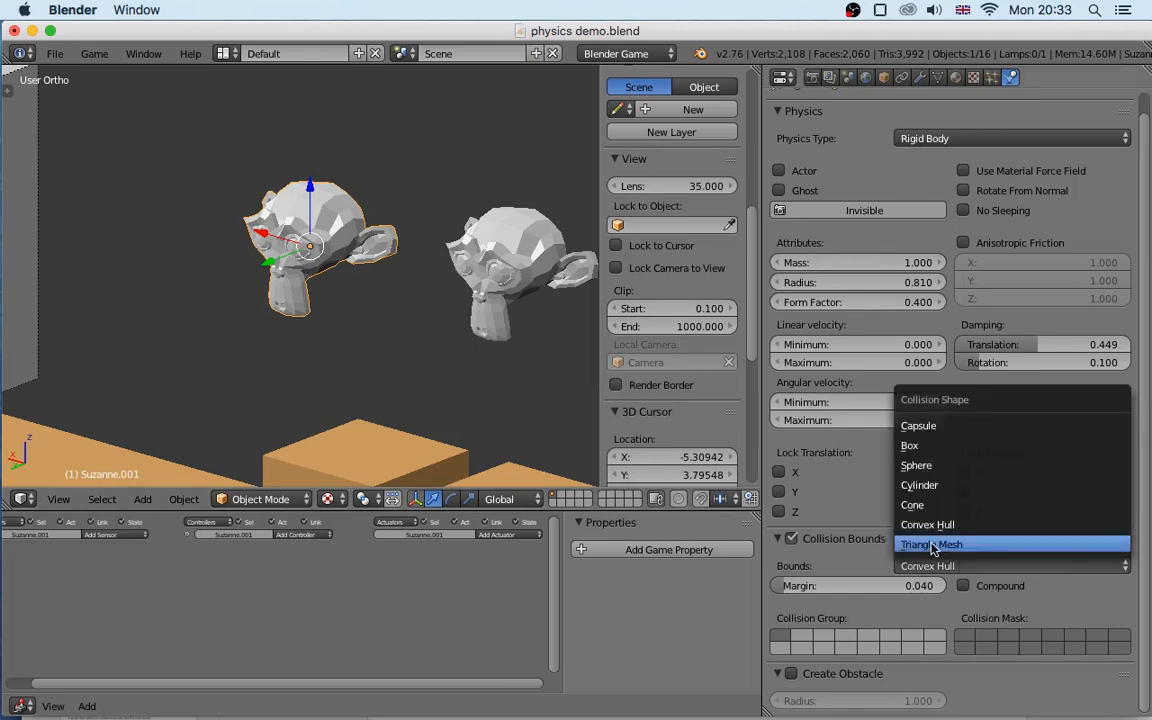
left_click(933, 546)
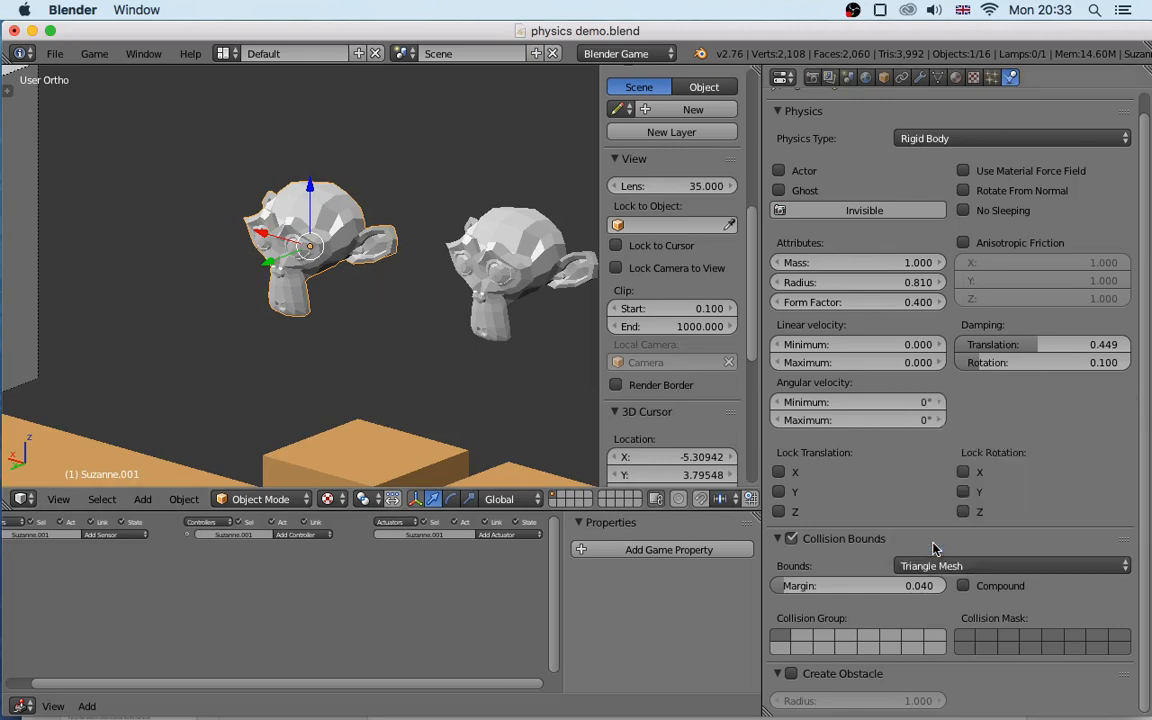
left_click(963, 588)
left_click(963, 588)
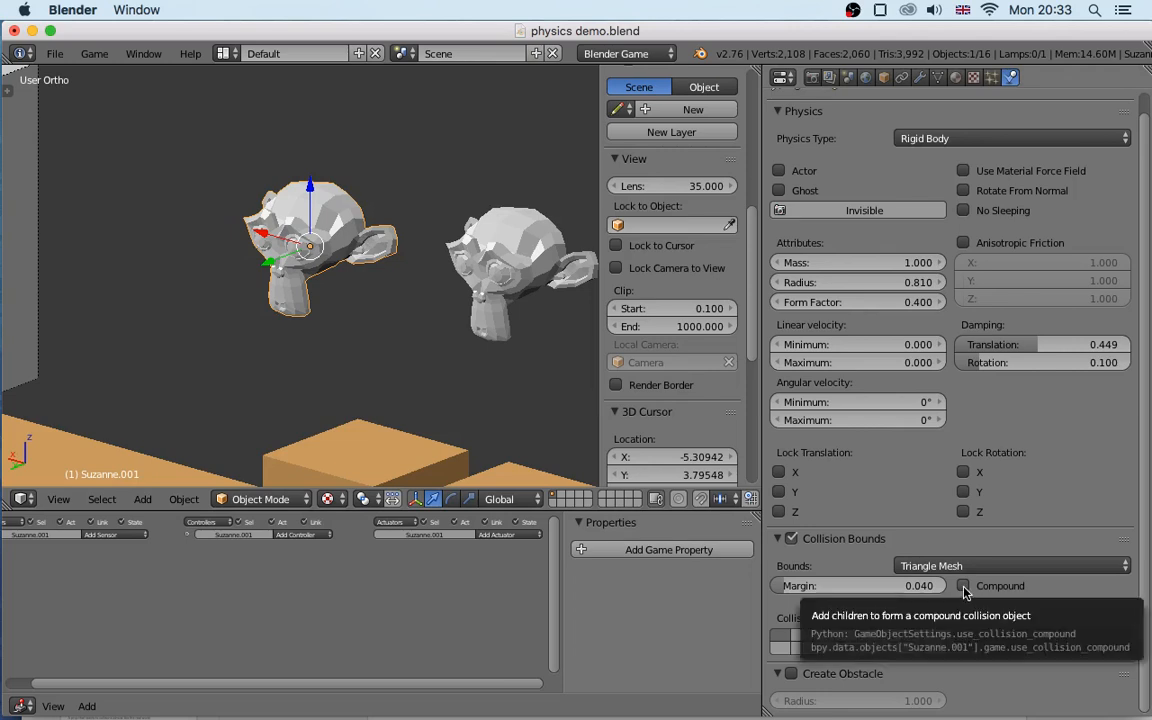
left_click(964, 594)
left_click(964, 594)
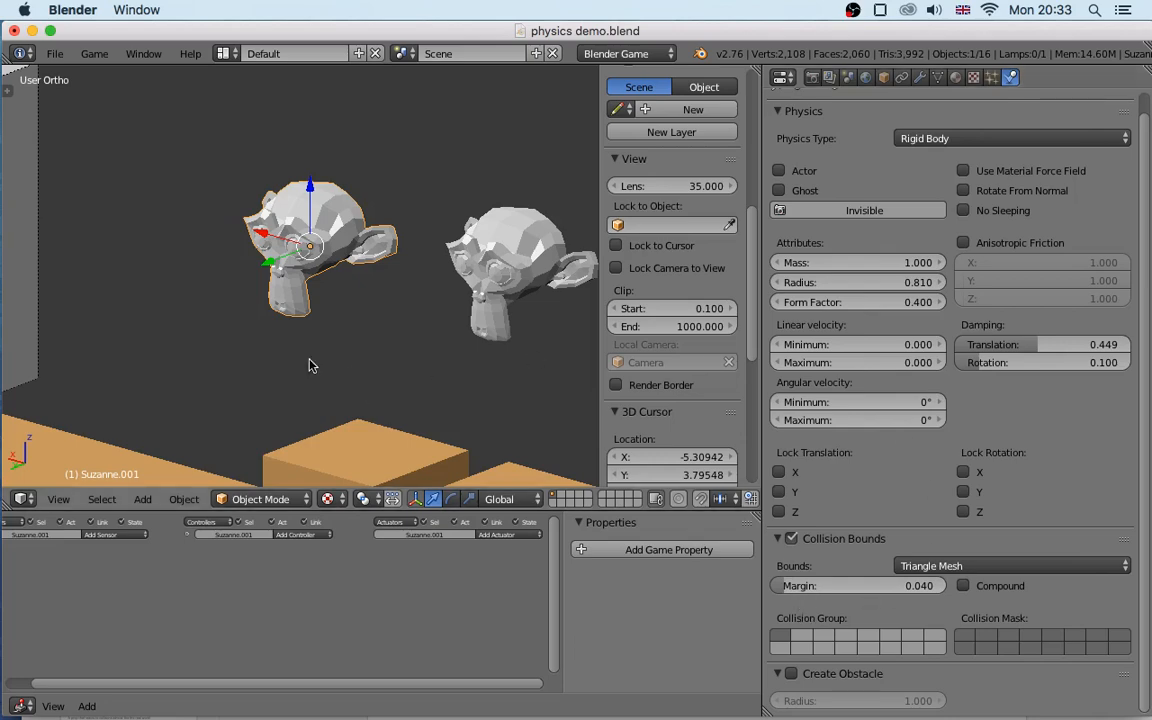
Select the large upright occluder panel Cube.008 above the table and examine it from the side and front
scroll(316, 380, "down", 7)
scroll(244, 338, "up", 1)
mouse_move(244, 338)
middle_mouse_down()
mouse_move(373, 318)
mouse_move(231, 342)
middle_mouse_up()
scroll(217, 341, "down", 4)
scroll(222, 342, "up", 2)
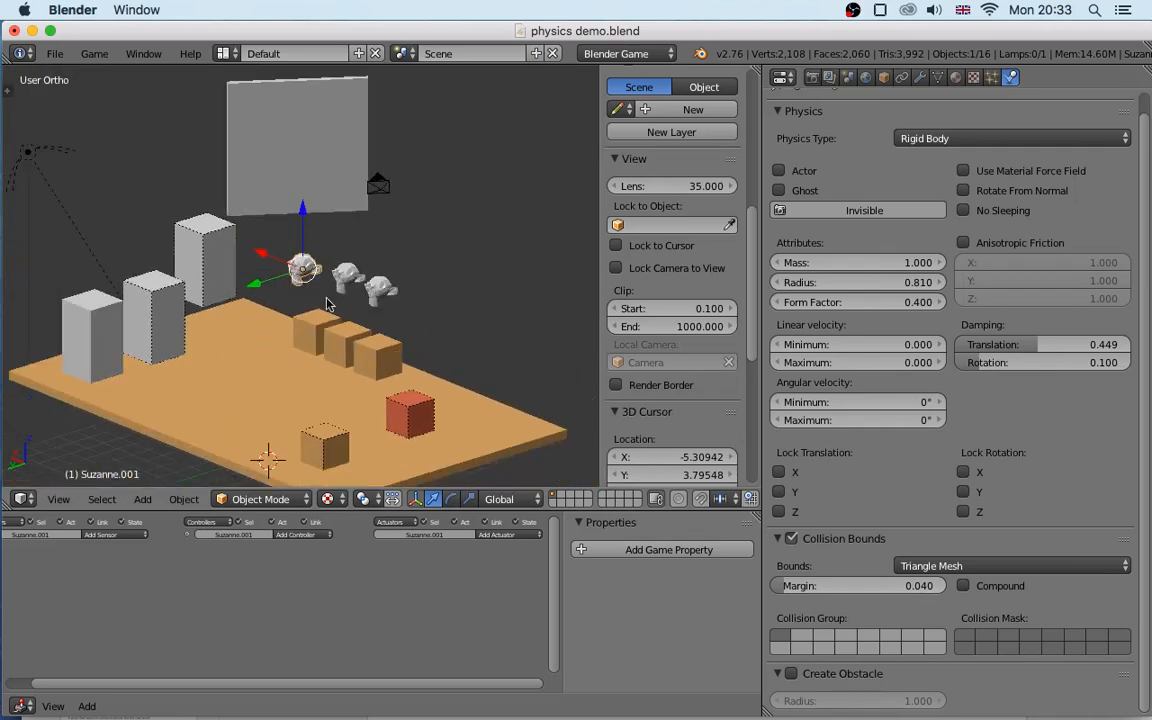
middle_click_drag(226, 295, 135, 170)
right_click(358, 150)
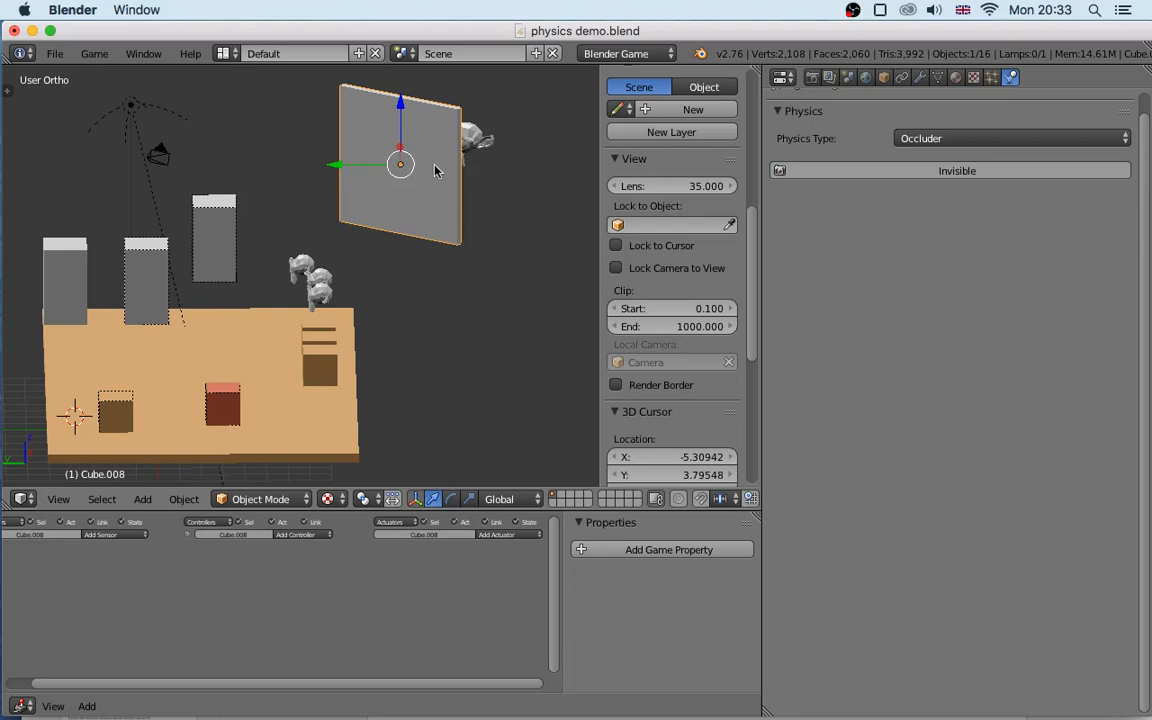
middle_click_drag(442, 167, 509, 168)
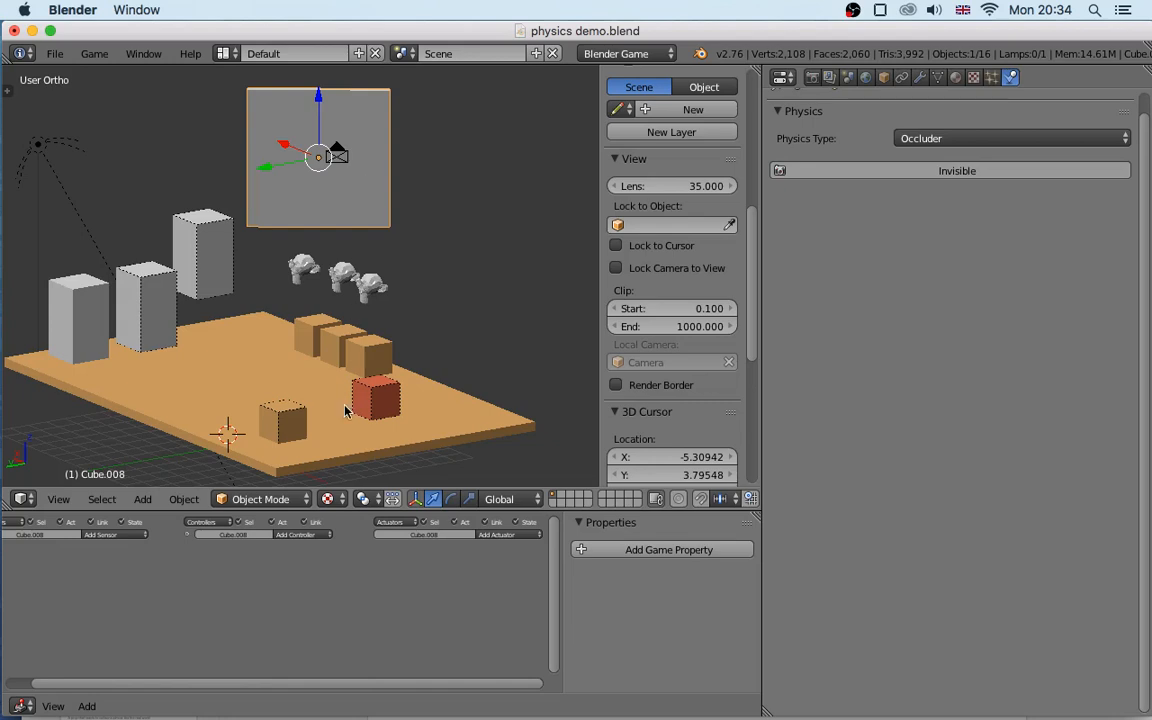
View the occluder panel through the camera in wireframe shading, and run and stop the game simulation
key("KP_0")
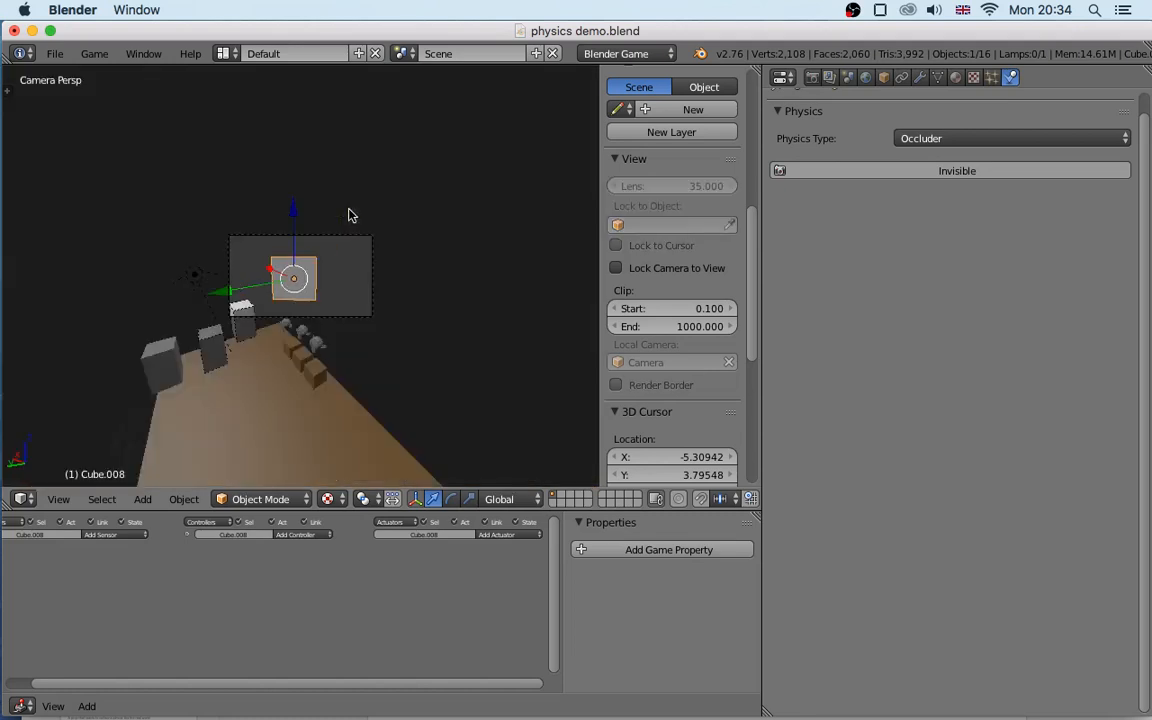
key("z")
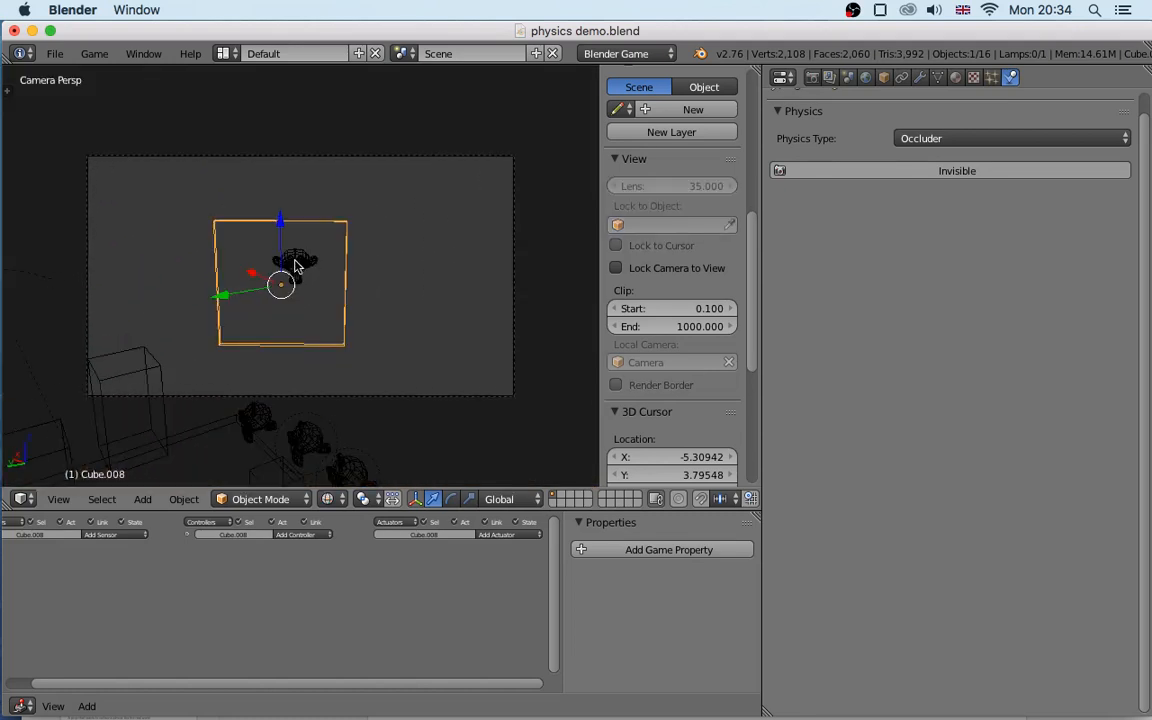
scroll(295, 275, "up", 3)
scroll(295, 275, "down", 2)
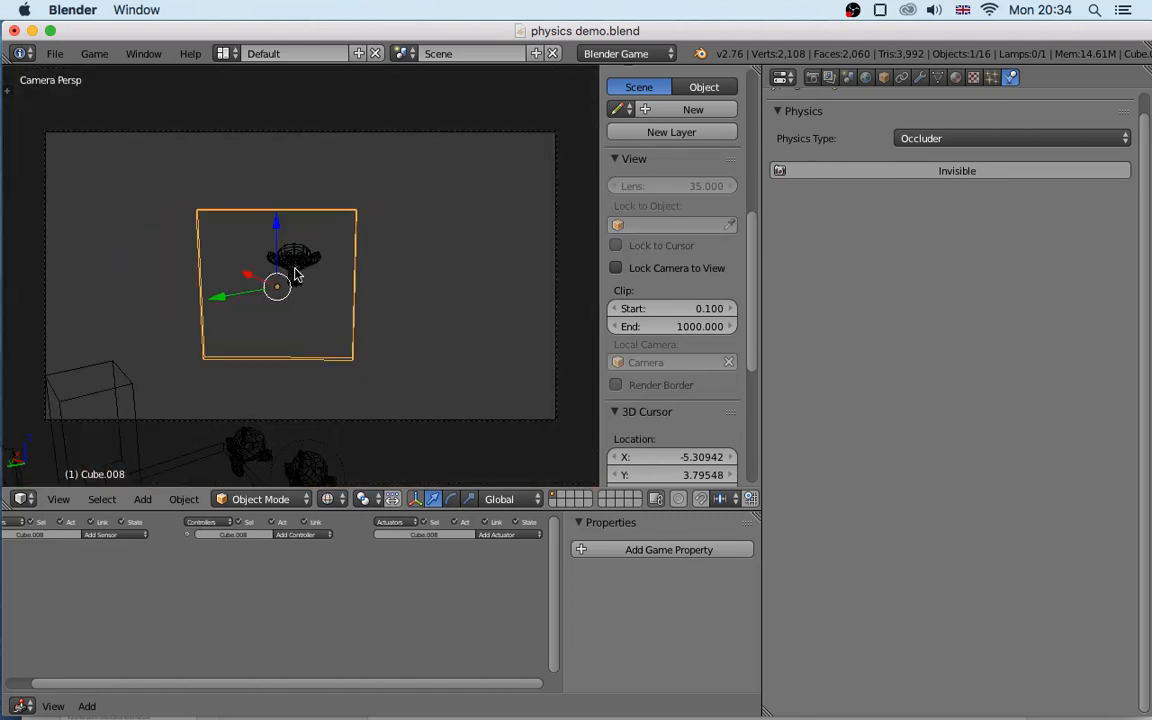
key("p")
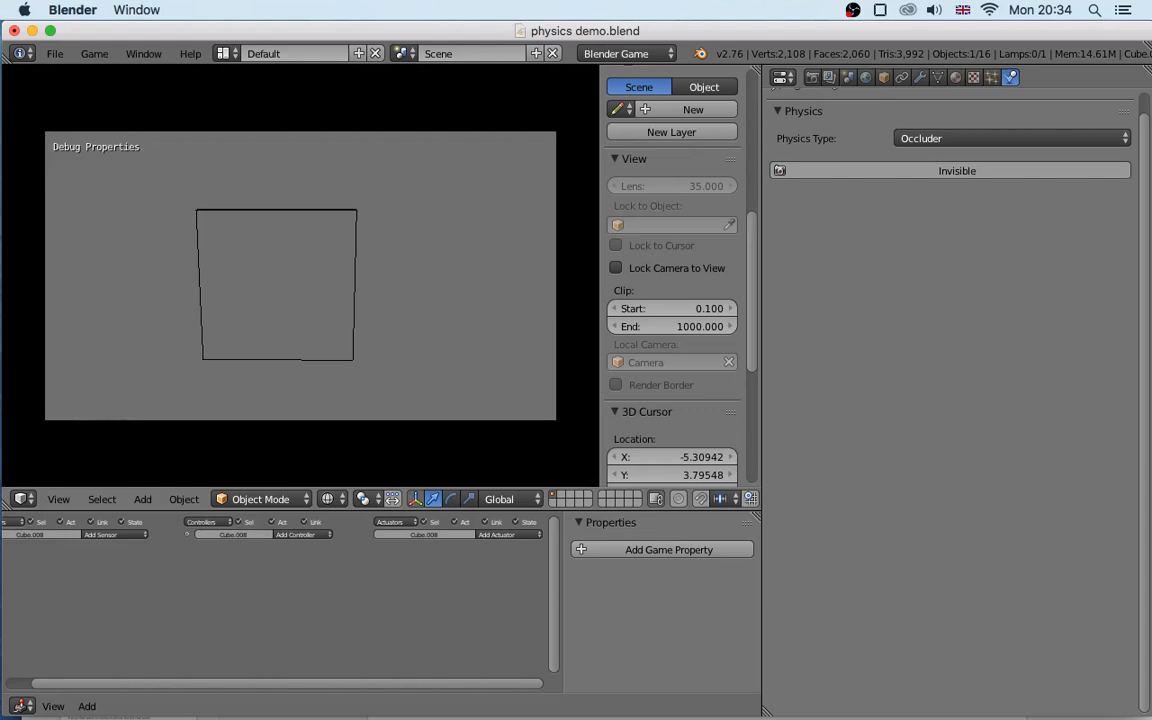
key("Escape")
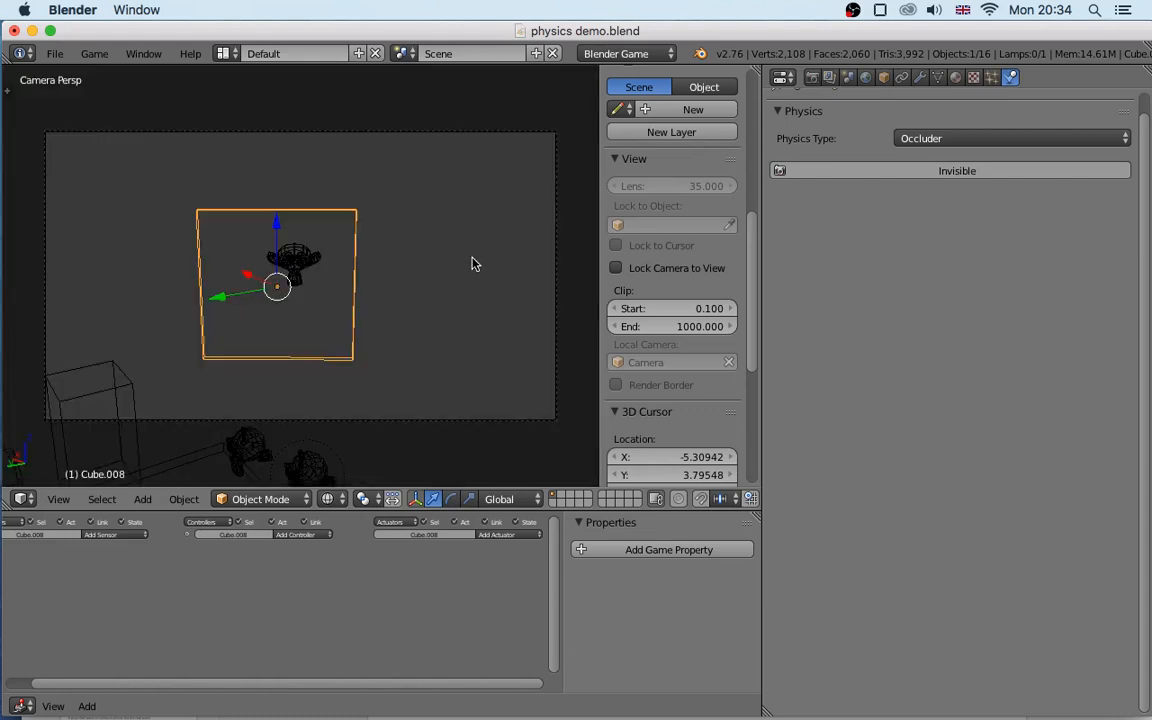
Leave the camera view to show the whole scene from outside, and restore textured shading in the viewport
middle_click_drag(471, 256, 405, 279)
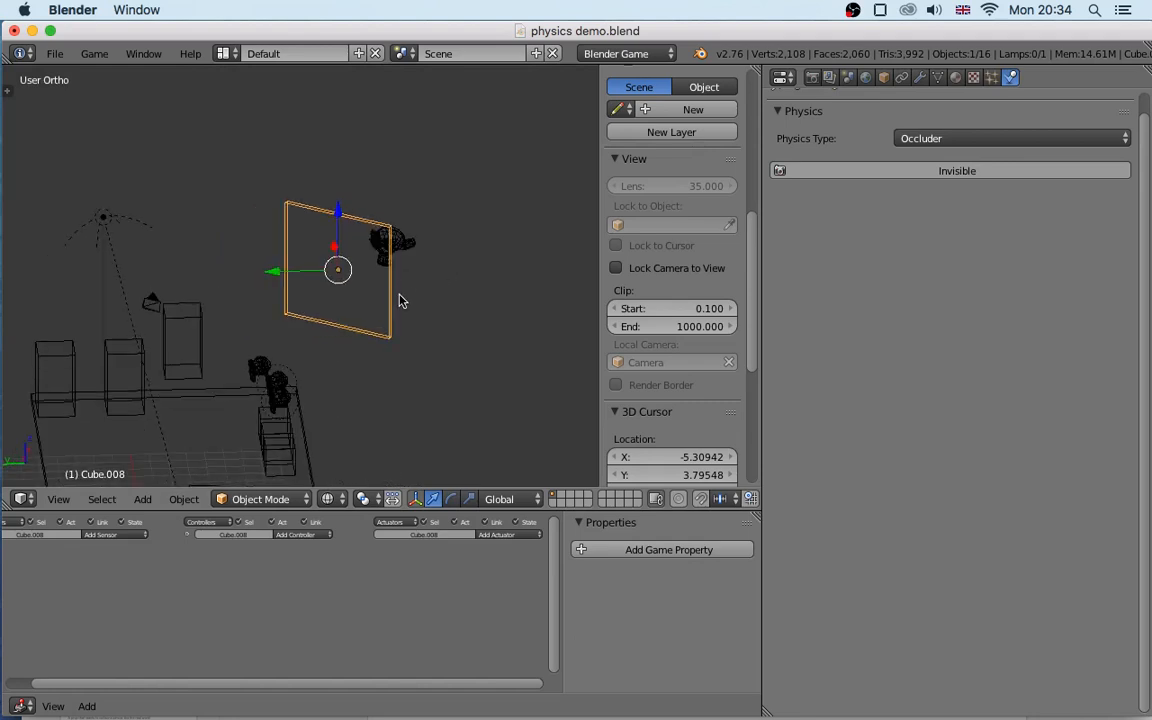
mouse_move(258, 314)
middle_mouse_down()
mouse_move(293, 342)
mouse_move(268, 335)
middle_mouse_up()
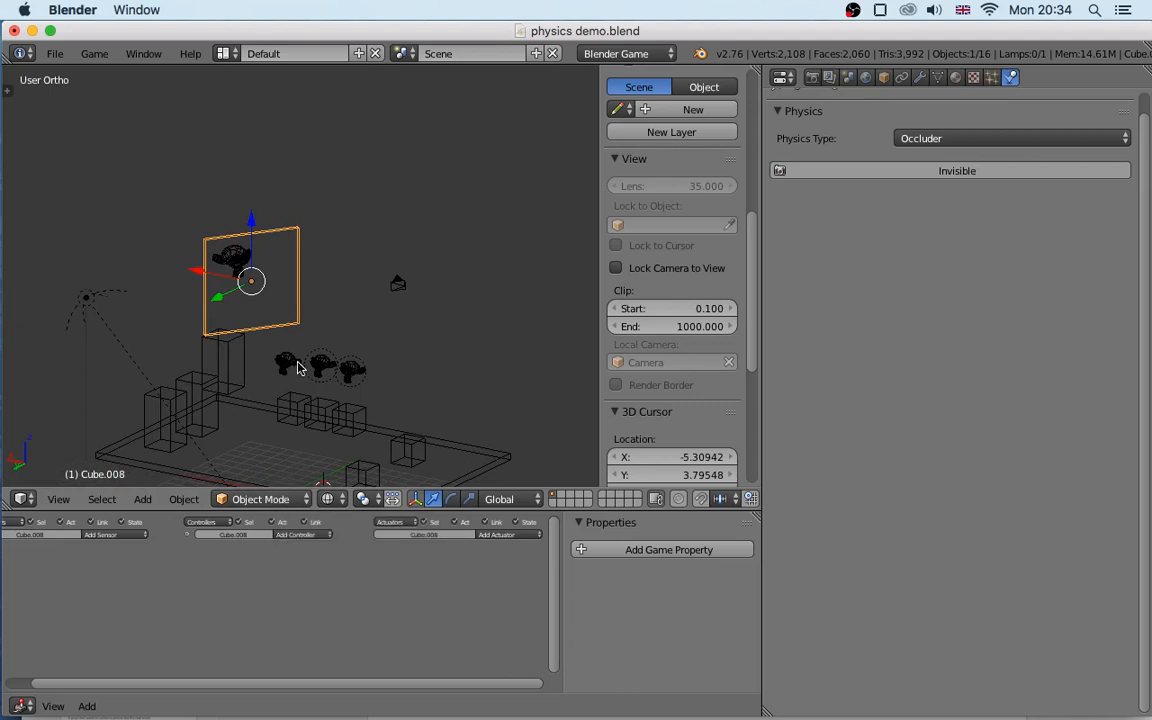
key("alt+z")
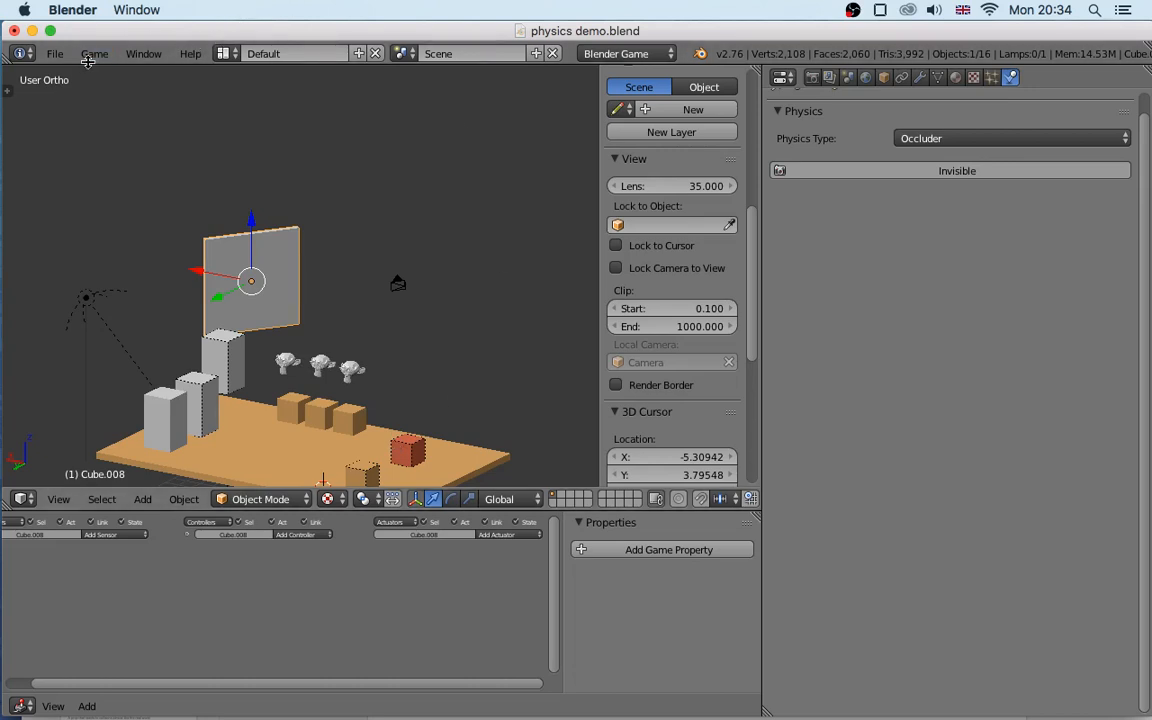
Open the recent project Escape_the_room_NEWWALK_thirdperson.blend and select the crate Cube.010 by the room's far wall
left_click(57, 55)
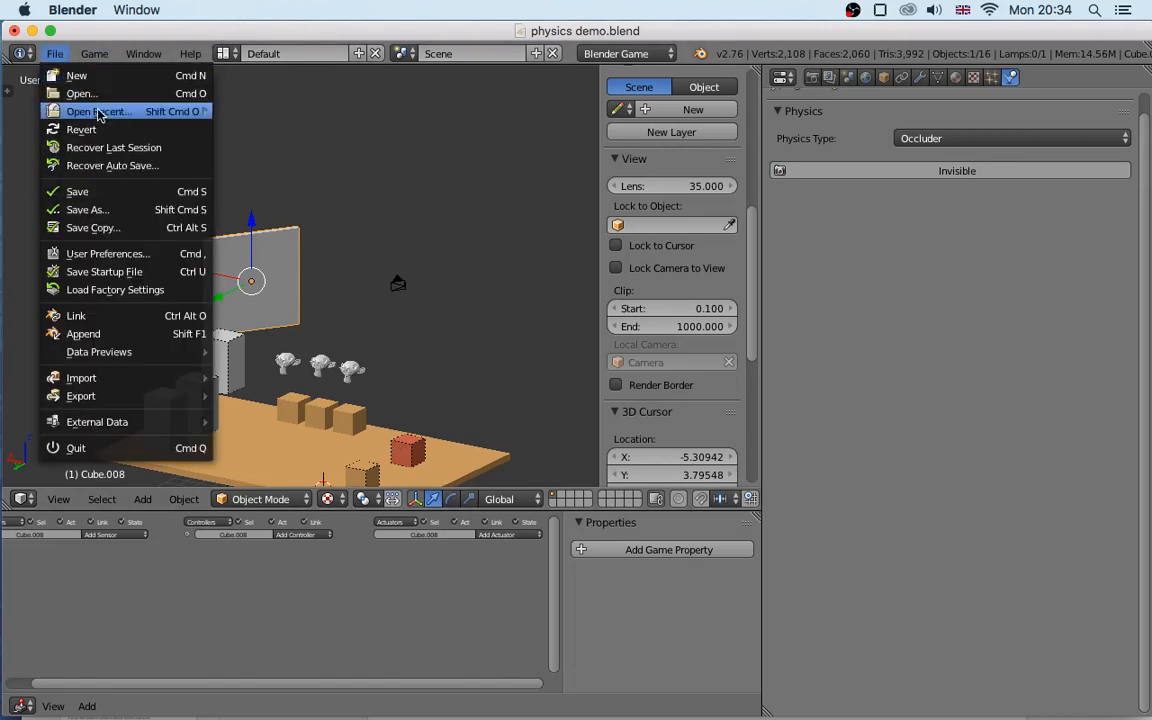
mouse_move(95, 110)
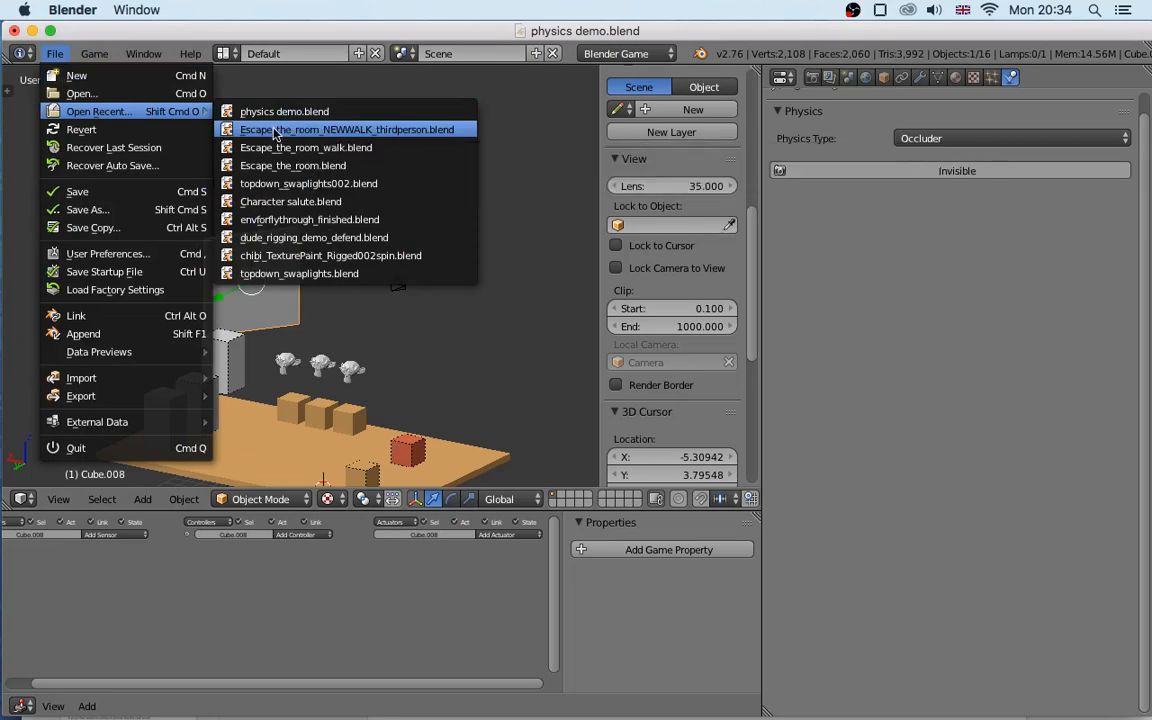
left_click(250, 129)
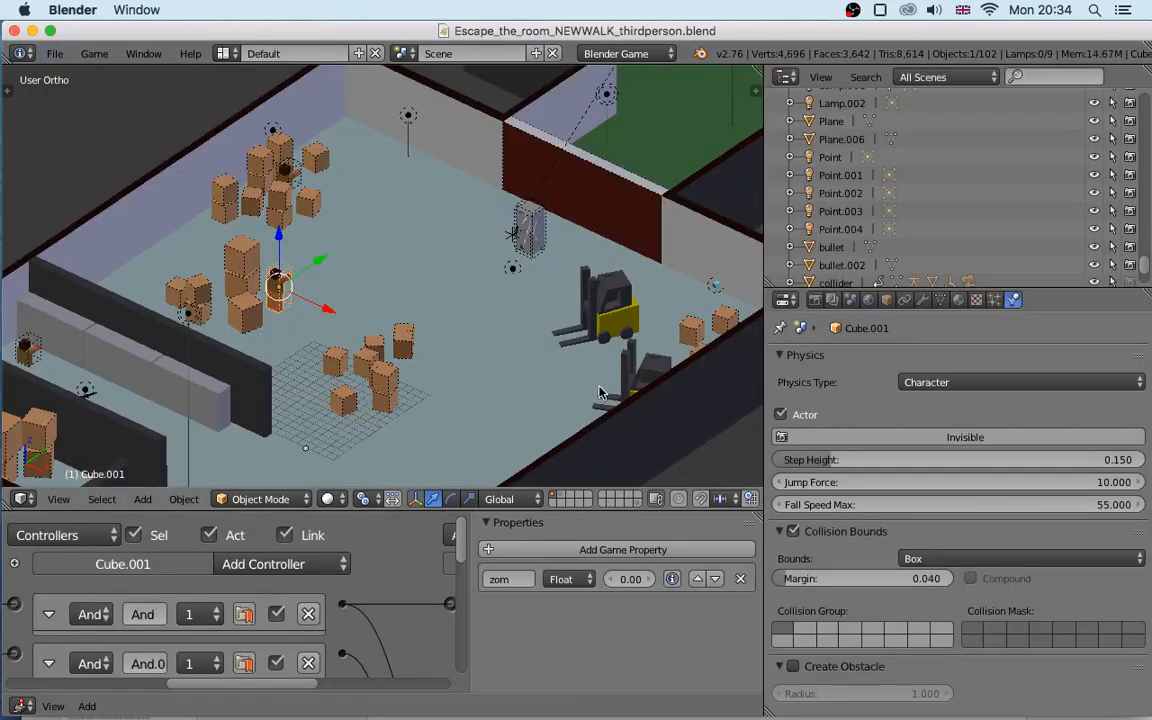
middle_click_drag(600, 392, 300, 300)
right_click(428, 197)
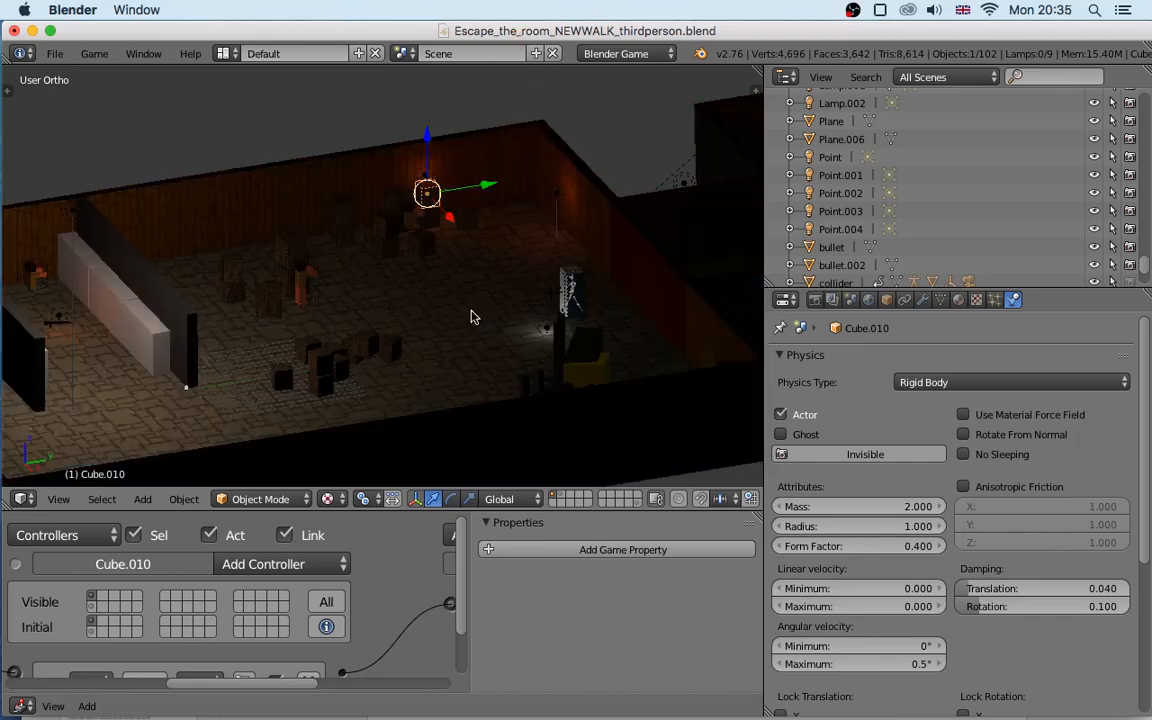
Run the game from the camera view and walk the character across the room towards the crates
key("KP_0")
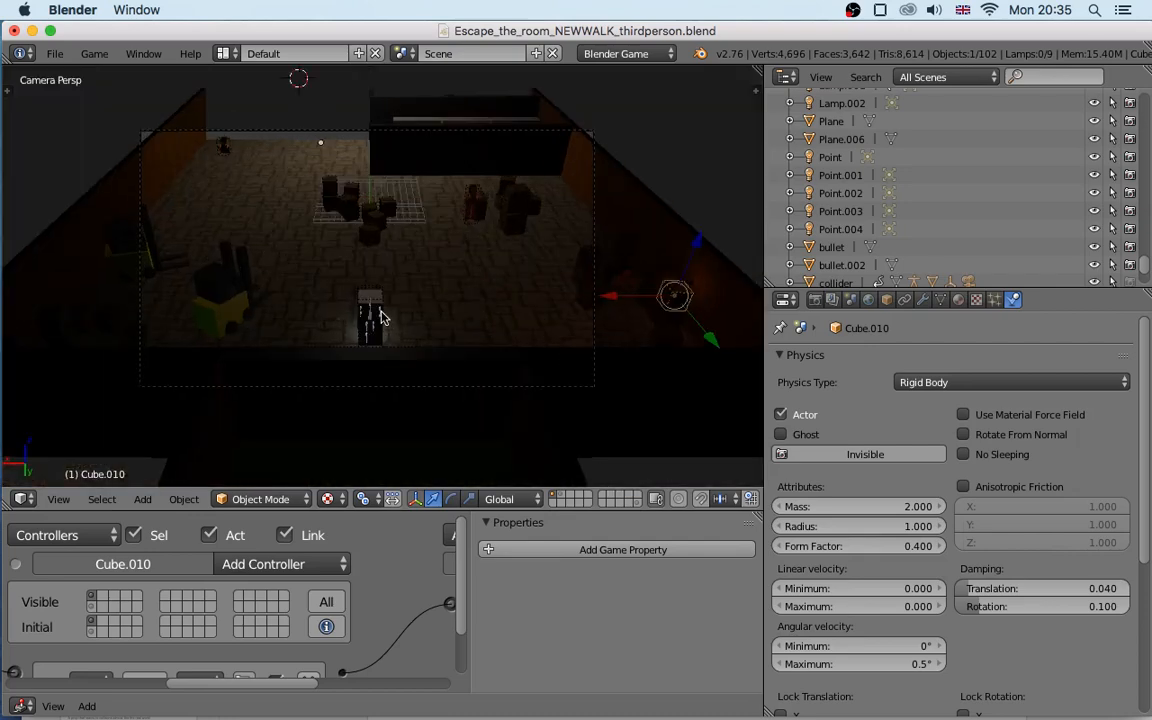
key("p")
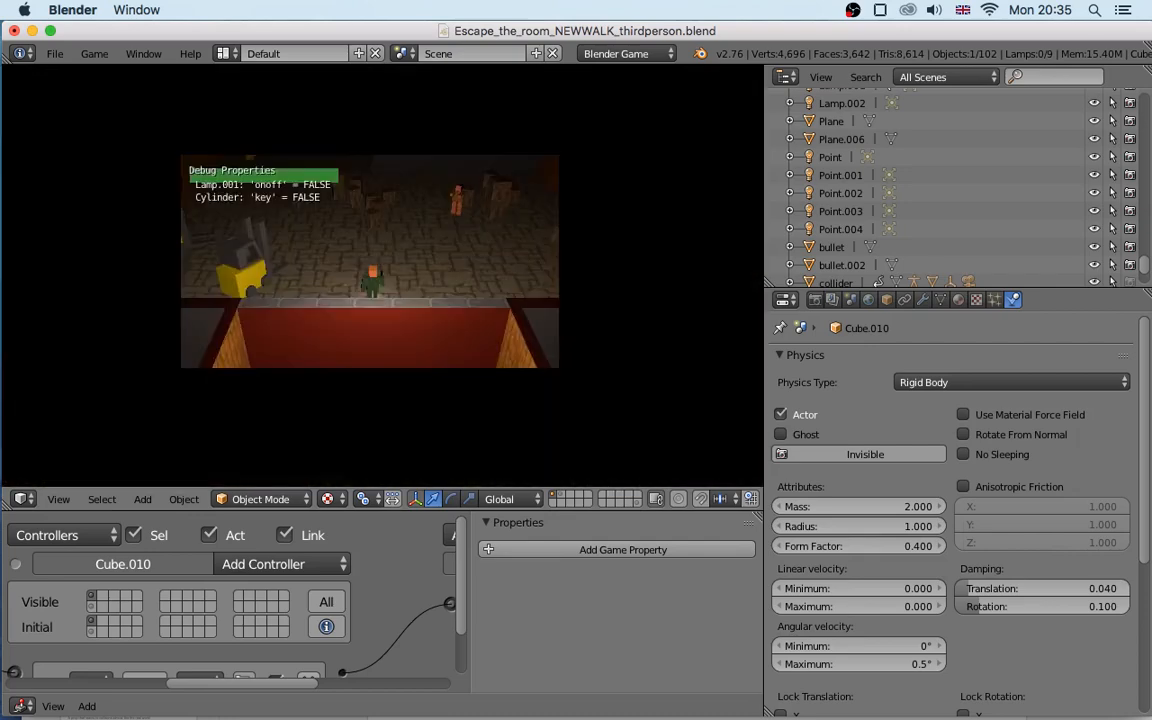
key("Up")
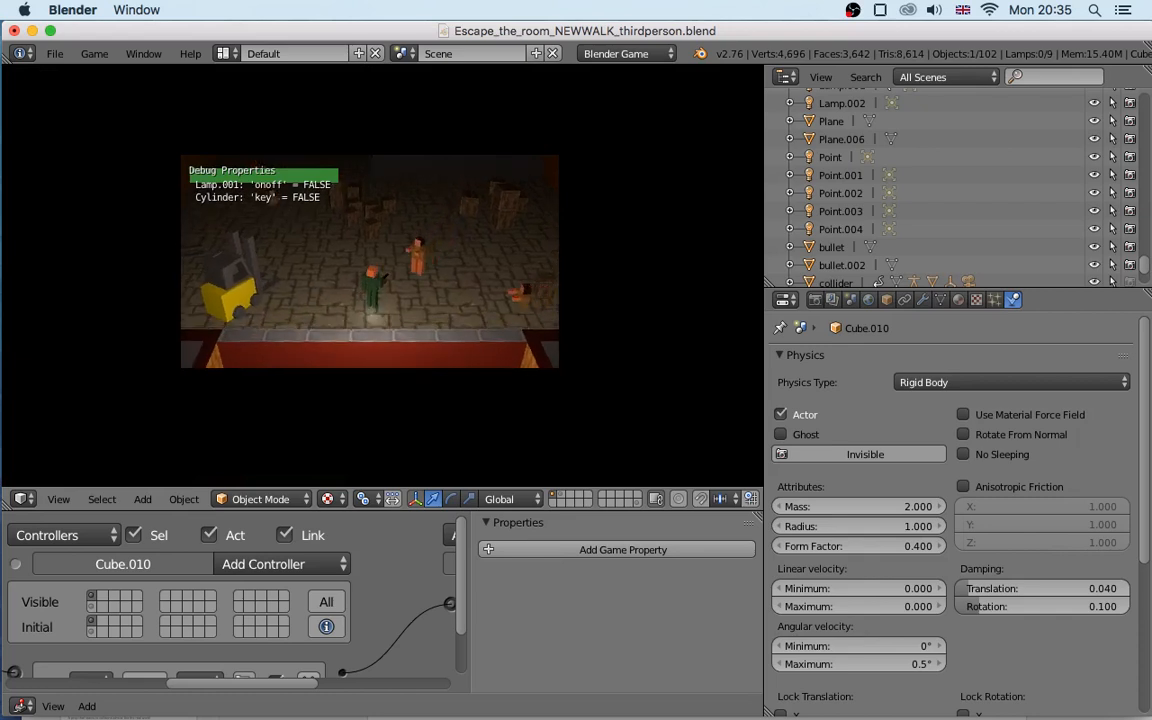
key("Right")
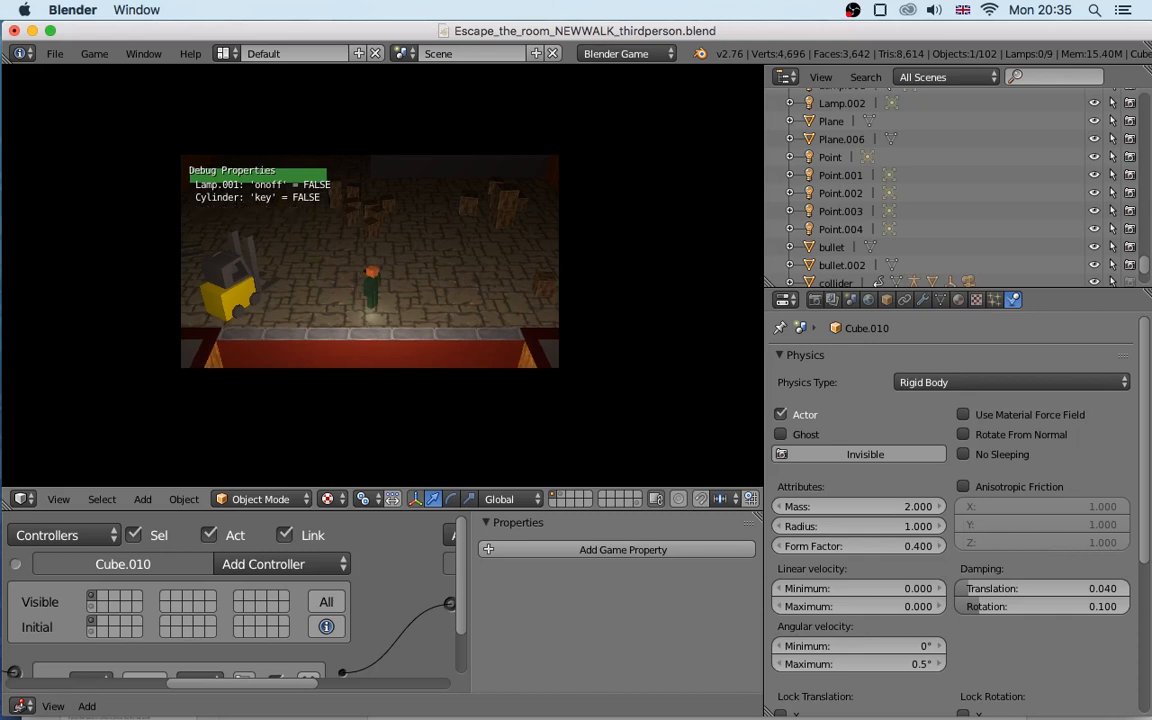
key("Up")
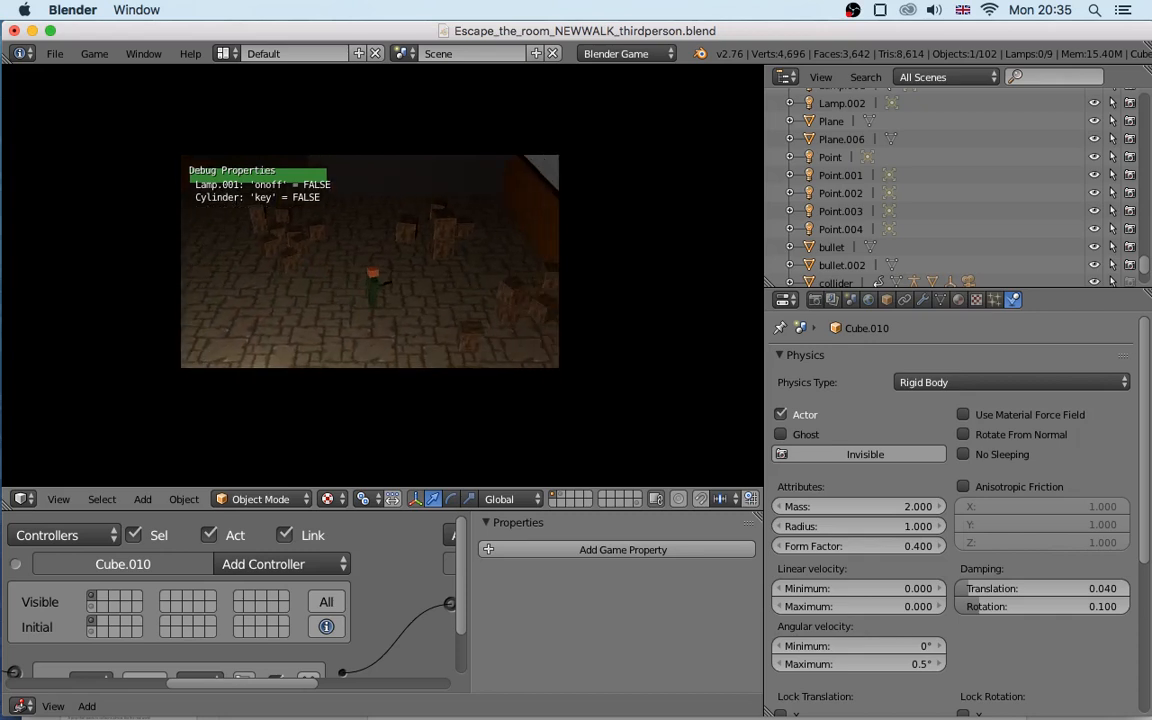
key("Left")
key("Right")
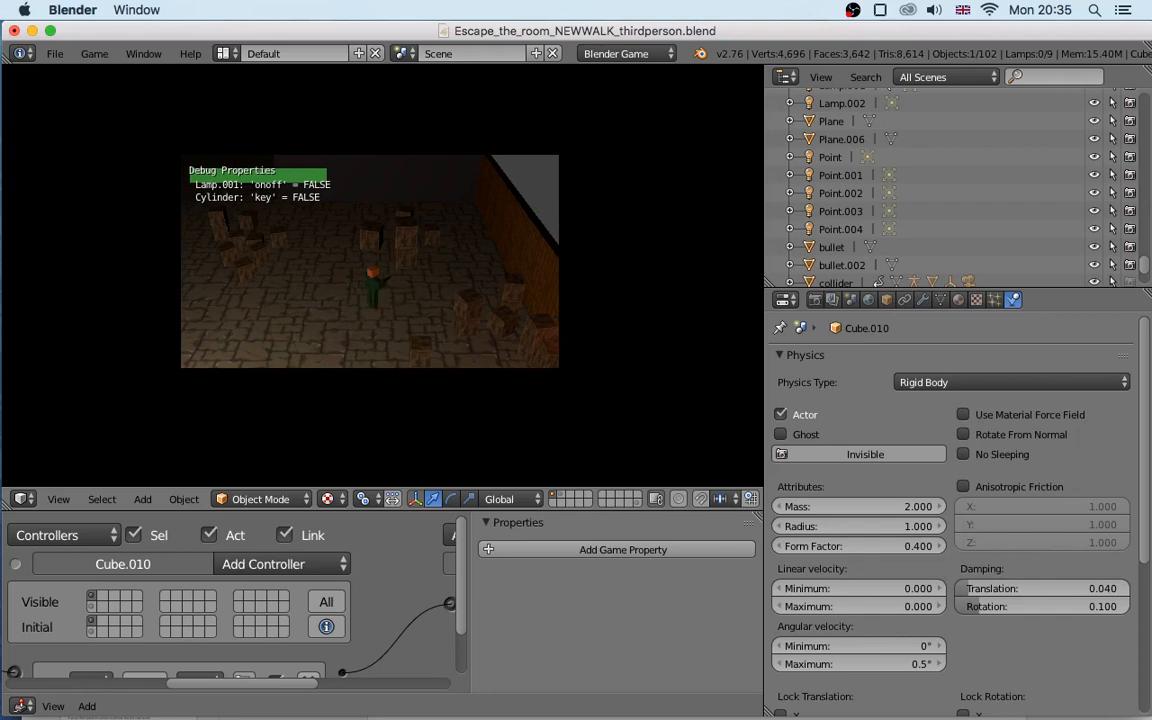
Move the character among the crates while repeatedly triggering its action, and stop the game
key("space")
key("space")
key("Up")
key("space")
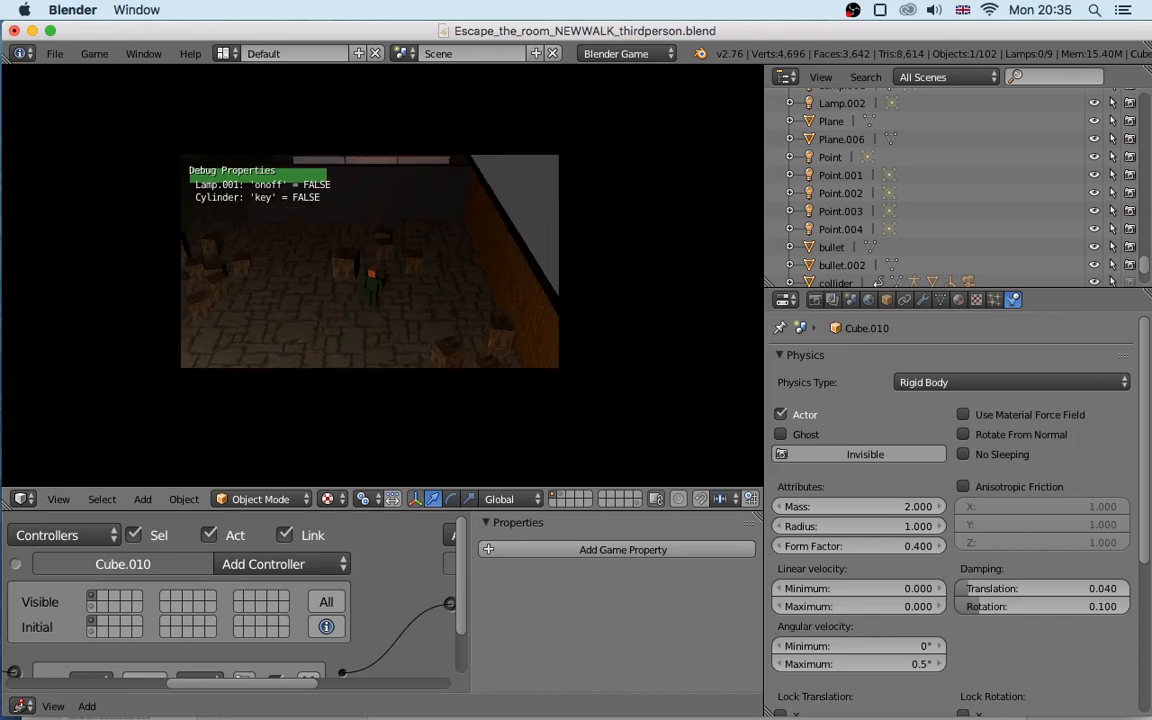
key("Up")
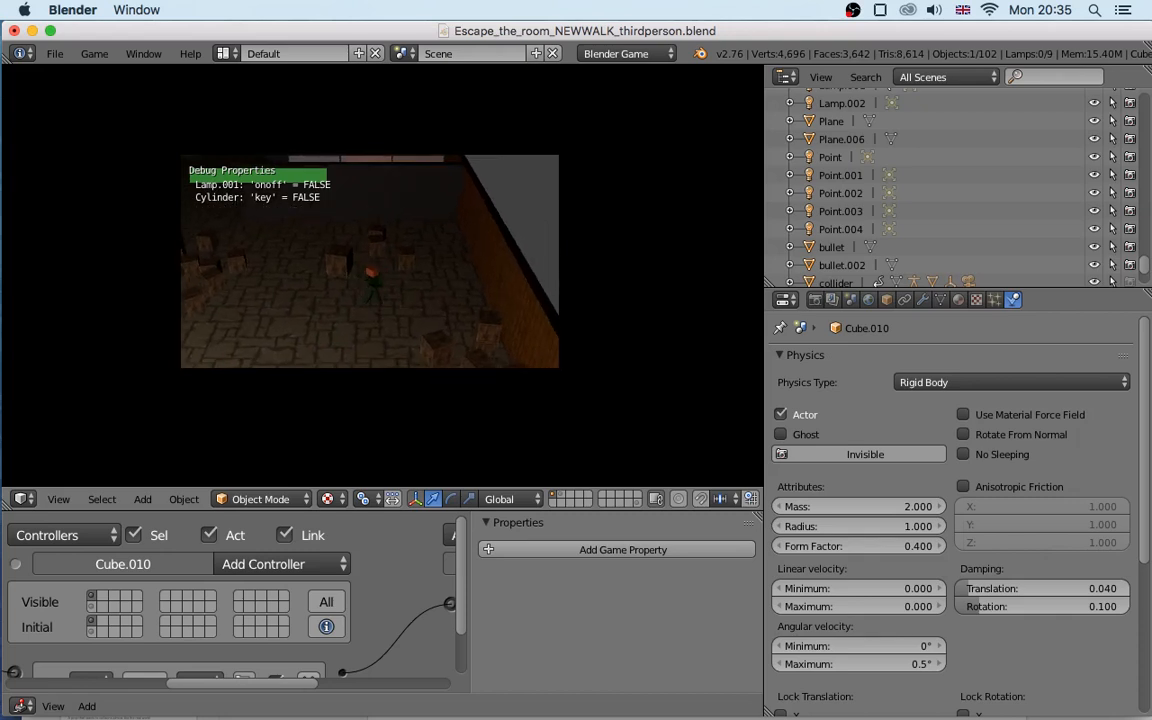
key("space")
key("space")
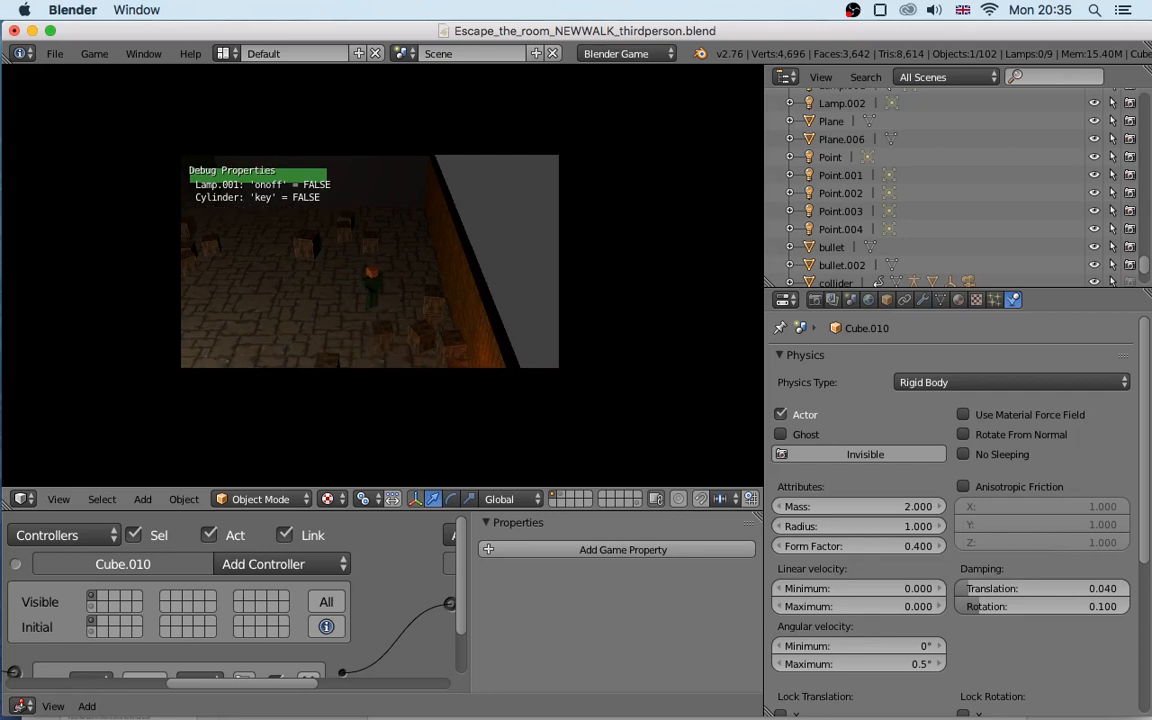
key("space")
key("space")
key("space")
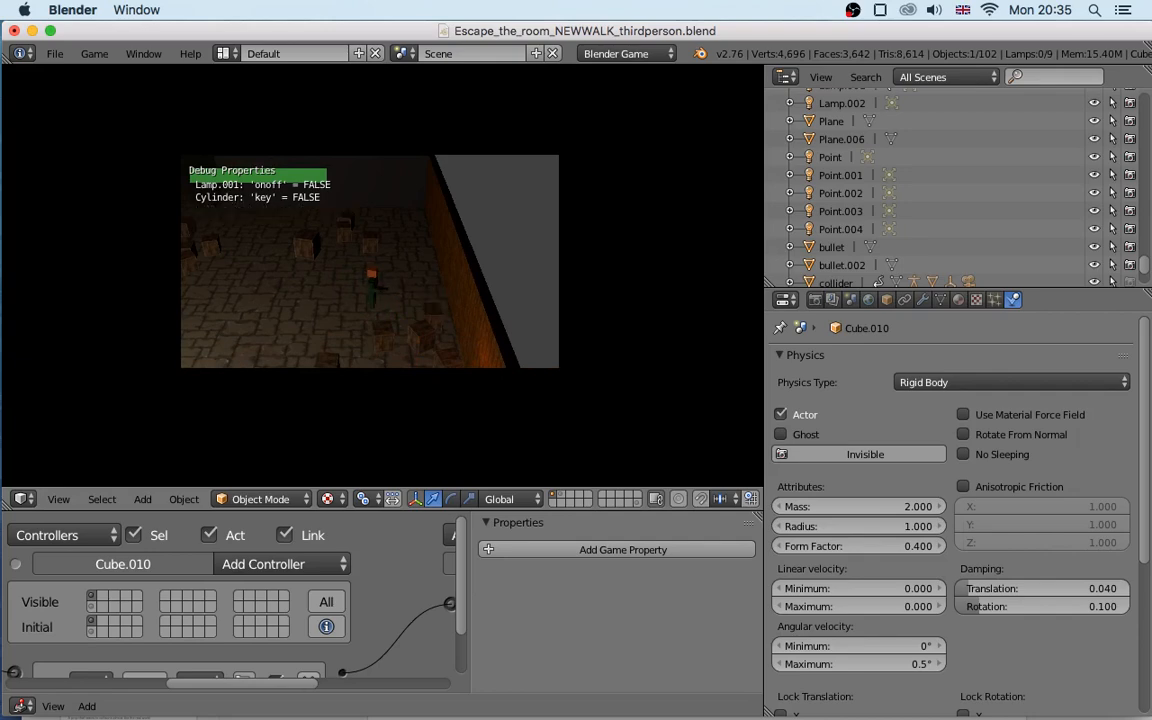
key("Escape")
Show the whole level from outside in solid shading and select the yellow forklift Cylinder.003
middle_click_drag(597, 262, 100, 250)
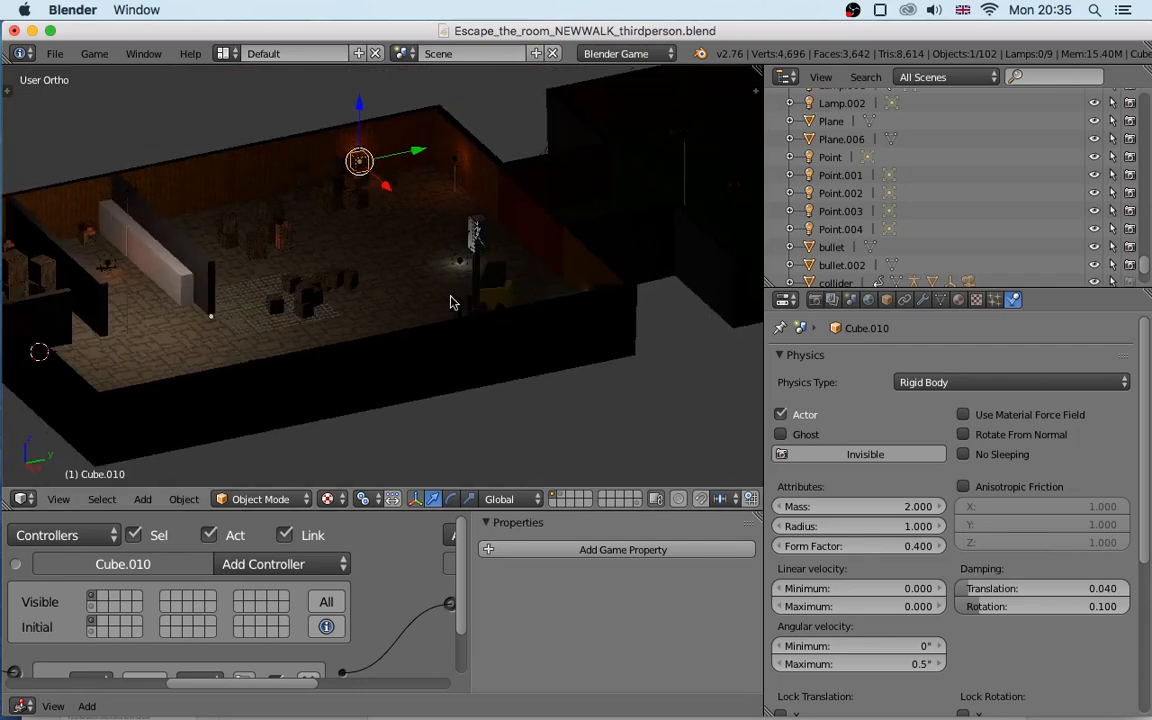
left_click(327, 499)
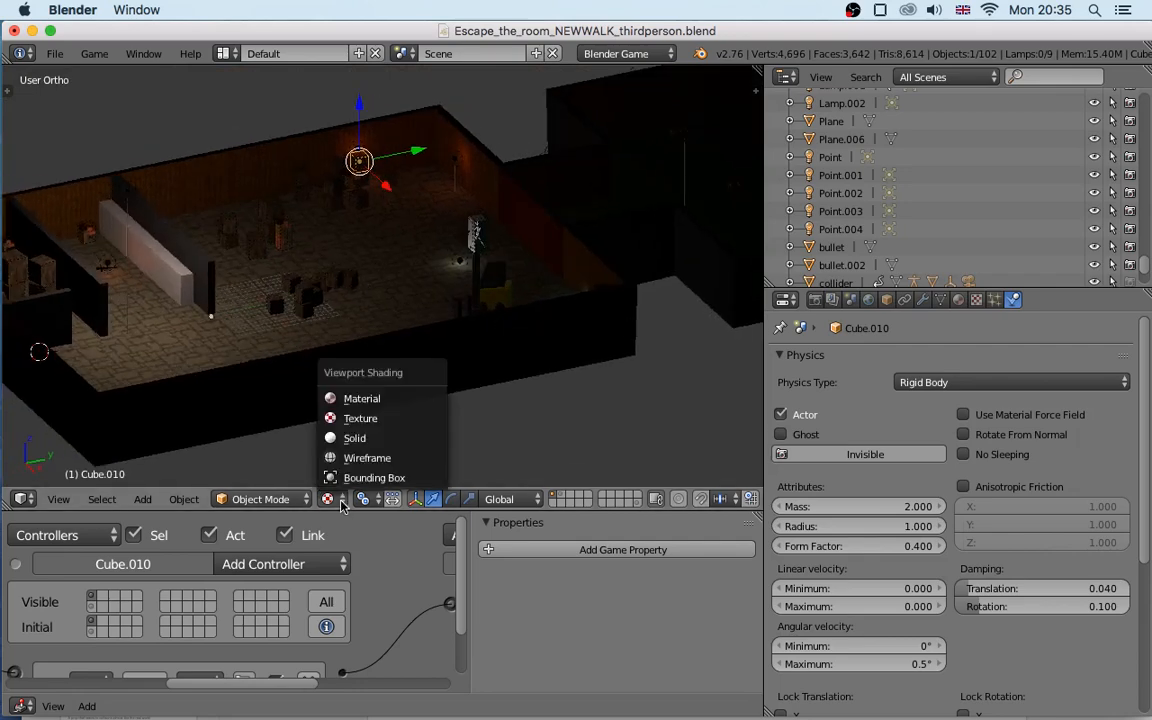
left_click(322, 395)
middle_click_drag(466, 268, 455, 250)
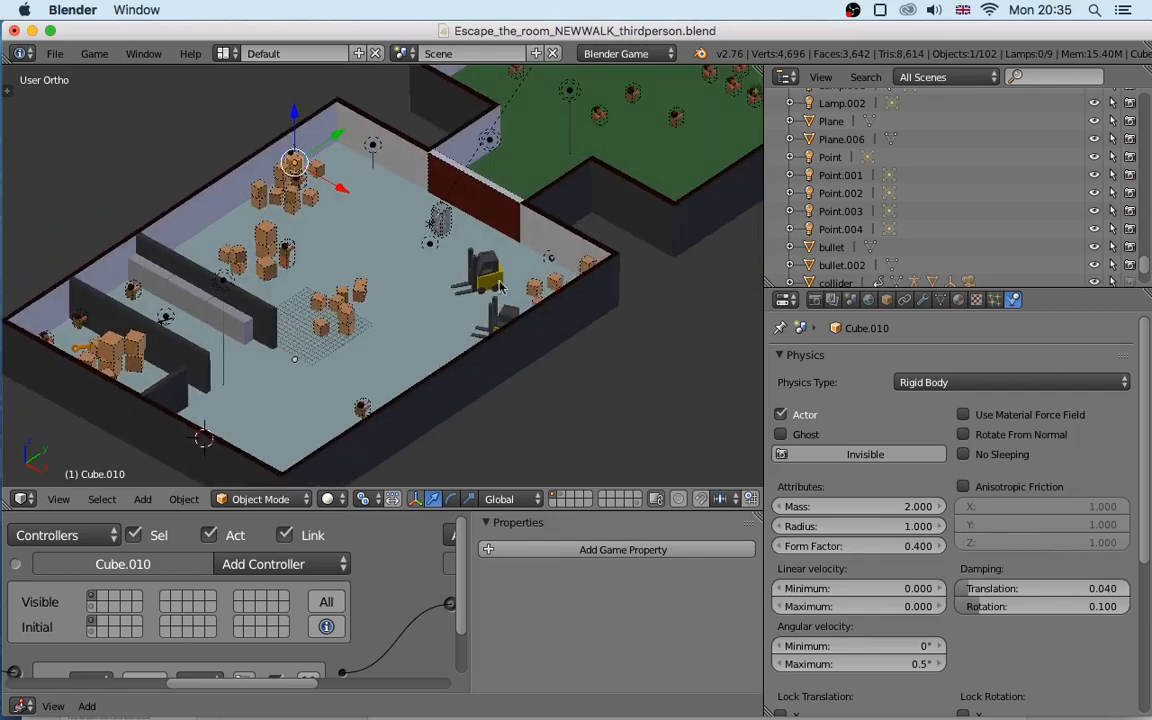
right_click(478, 264)
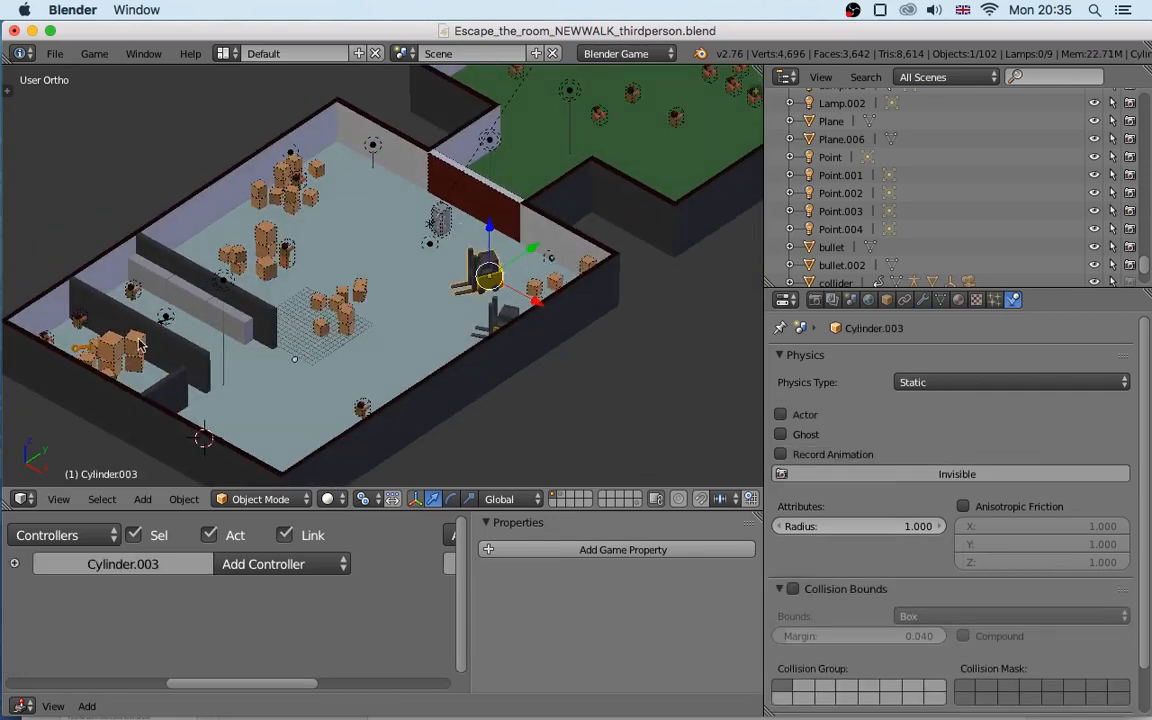
Select the key and the gun in the partitioned areas to view each one's physics settings
scroll(225, 325, "up", 3)
middle_click_drag(108, 290, 415, 318)
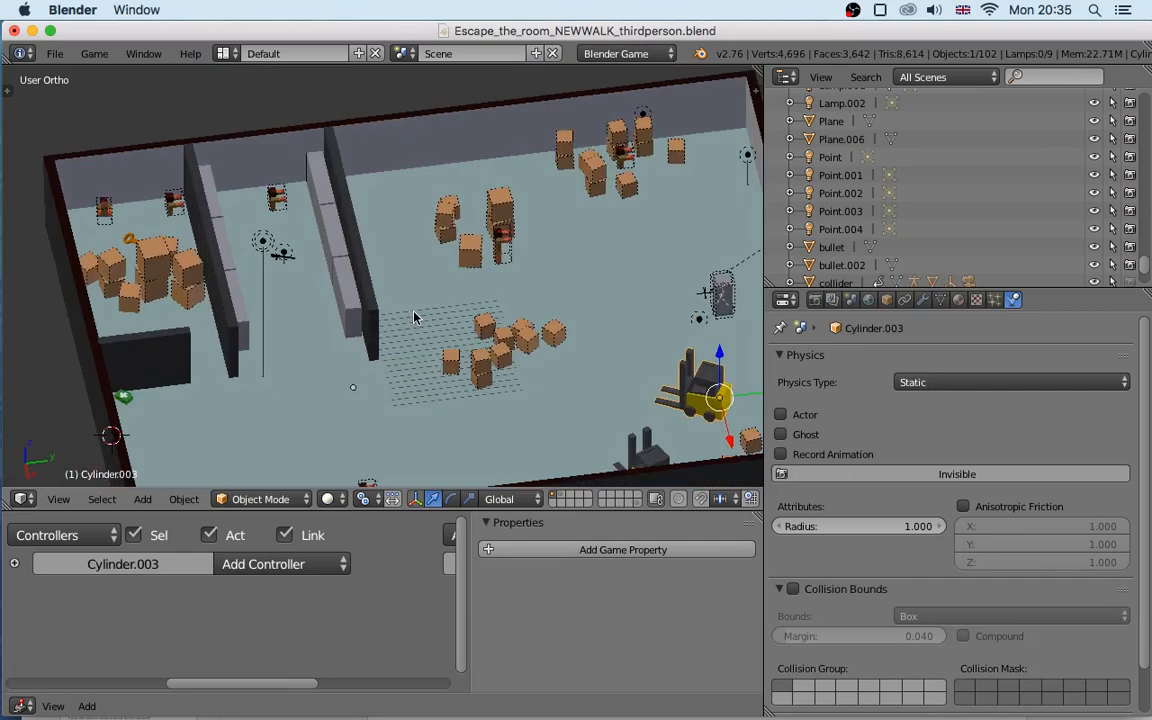
right_click(123, 222)
right_click(122, 233)
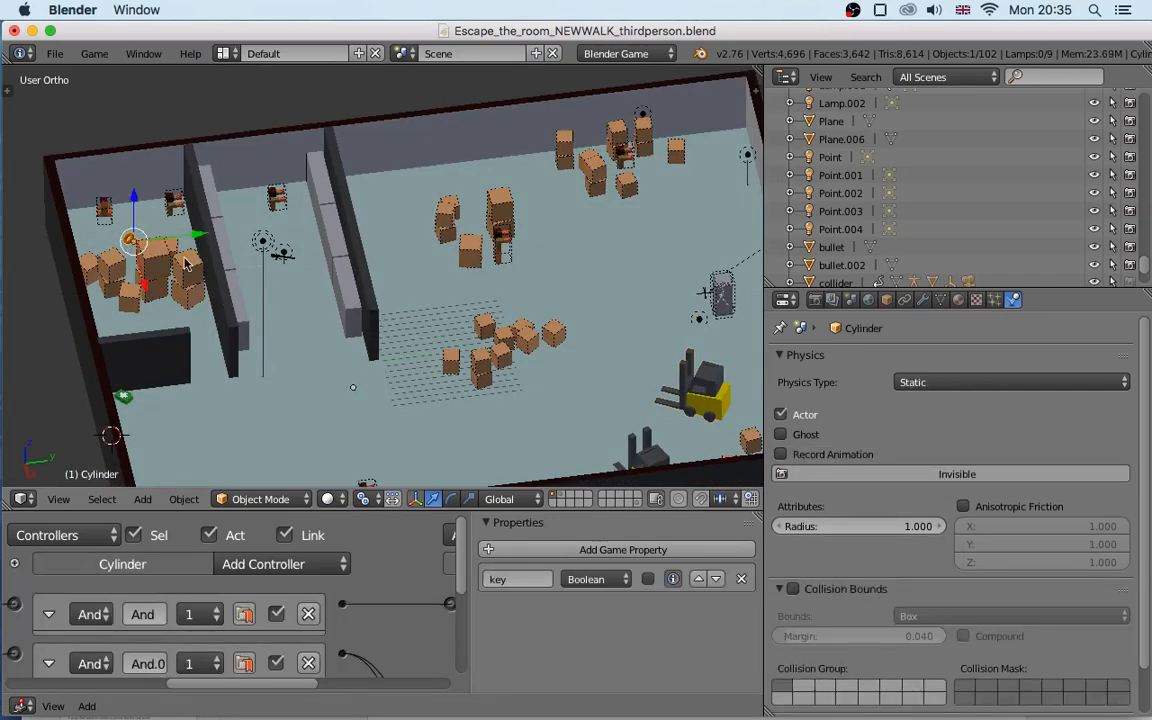
right_click(272, 277)
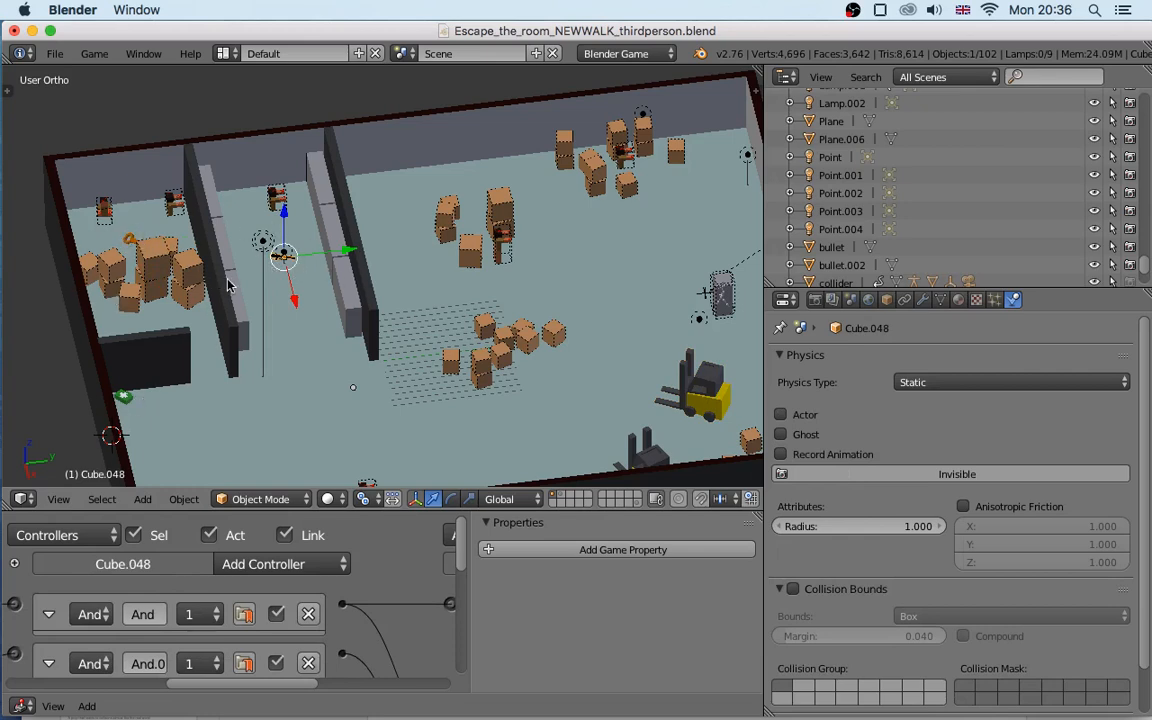
right_click(127, 237)
Select the green health pack Cube.007 beside the outer wall and examine it from several angles
middle_click_drag(703, 269, 567, 246, "shift")
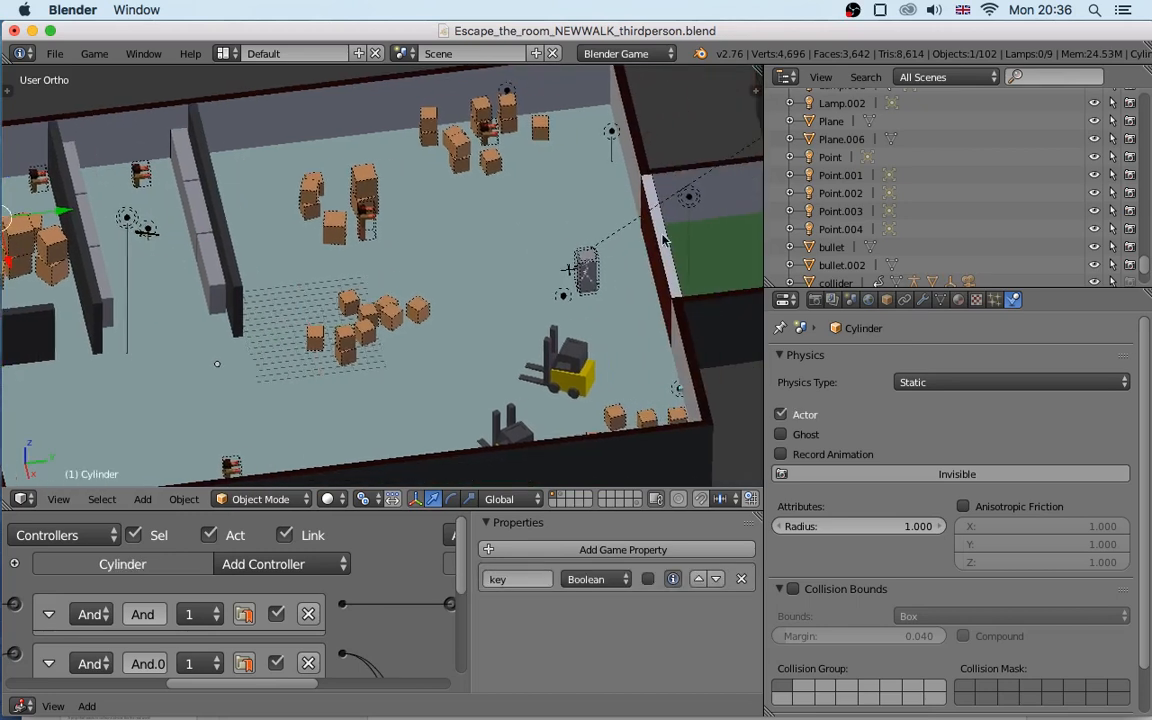
middle_click_drag(150, 328, 387, 298, "shift")
scroll(350, 345, "up", 1)
middle_click_drag(347, 350, 240, 345)
middle_click_drag(97, 310, 165, 329, "shift")
right_click(168, 350)
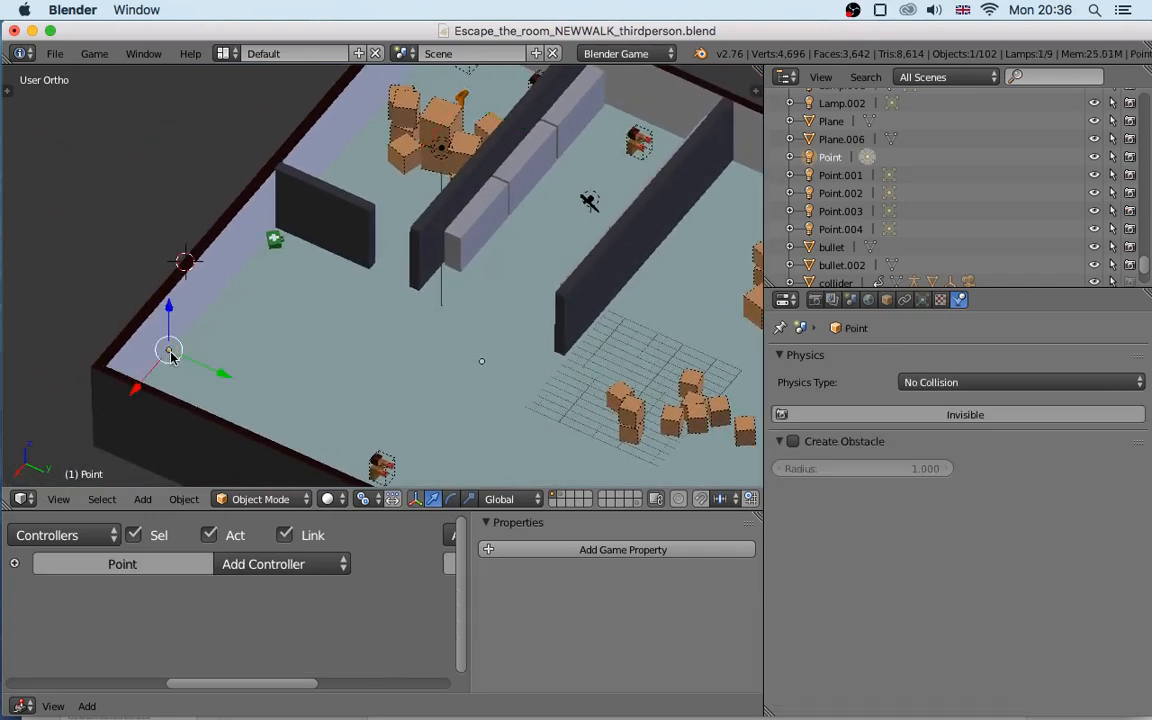
middle_click_drag(185, 329, 240, 330)
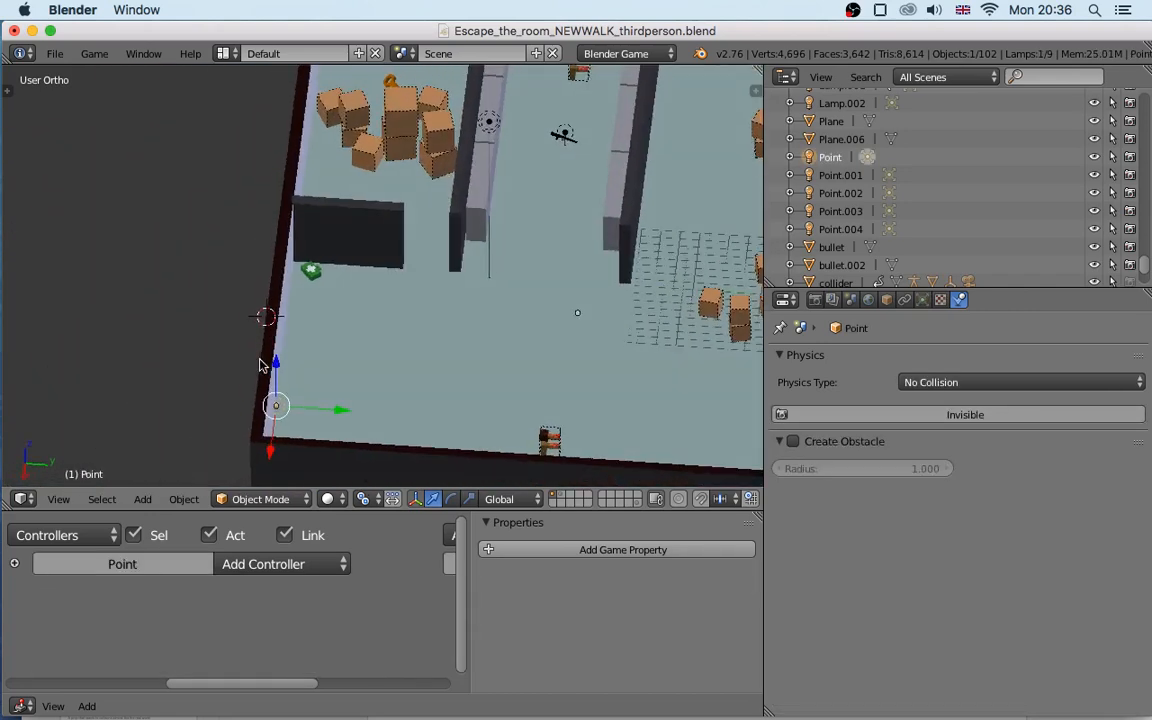
right_click(311, 290)
middle_click_drag(412, 244, 330, 413)
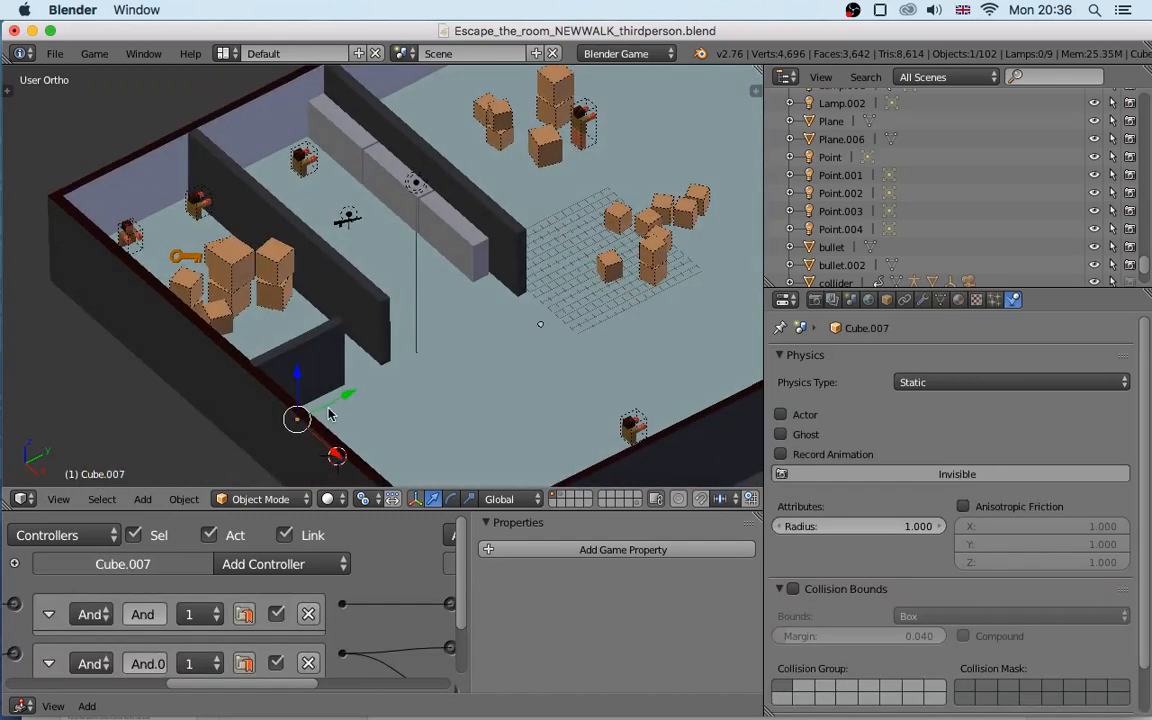
middle_click_drag(408, 392, 352, 398)
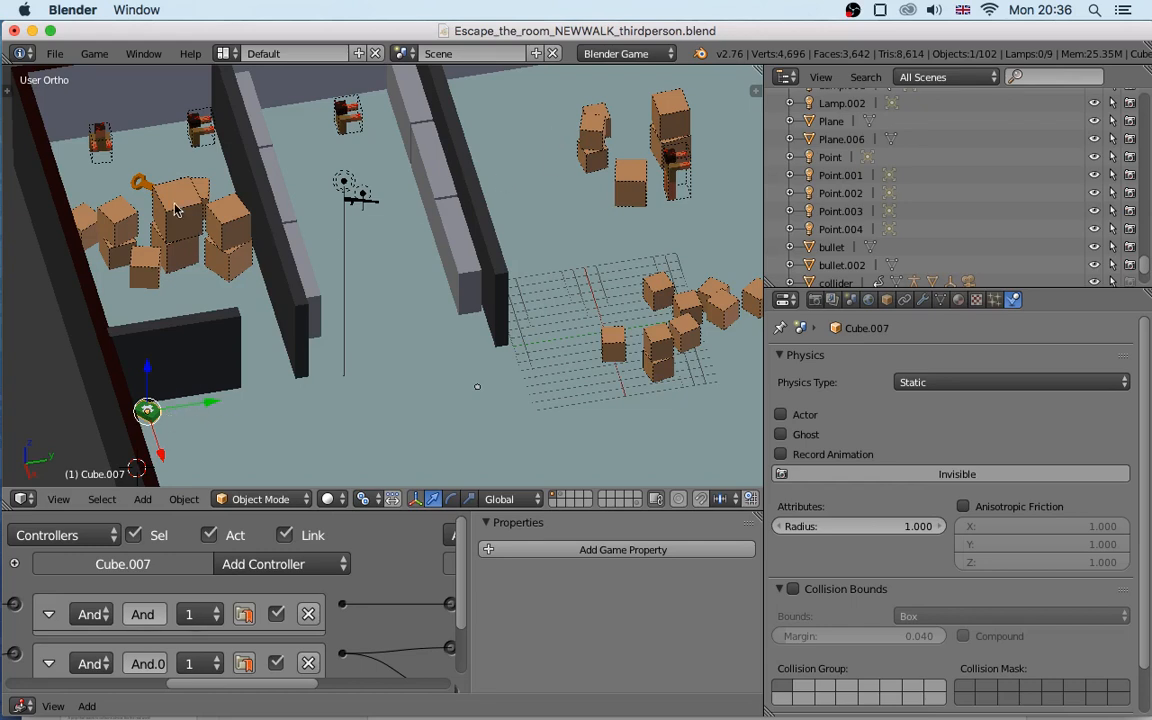
Select the crate Cube.036 stacked near the key and examine the crate layout across the room
mouse_move(174, 205)
right_mouse_down()
mouse_move(169, 221)
mouse_move(180, 209)
right_mouse_up()
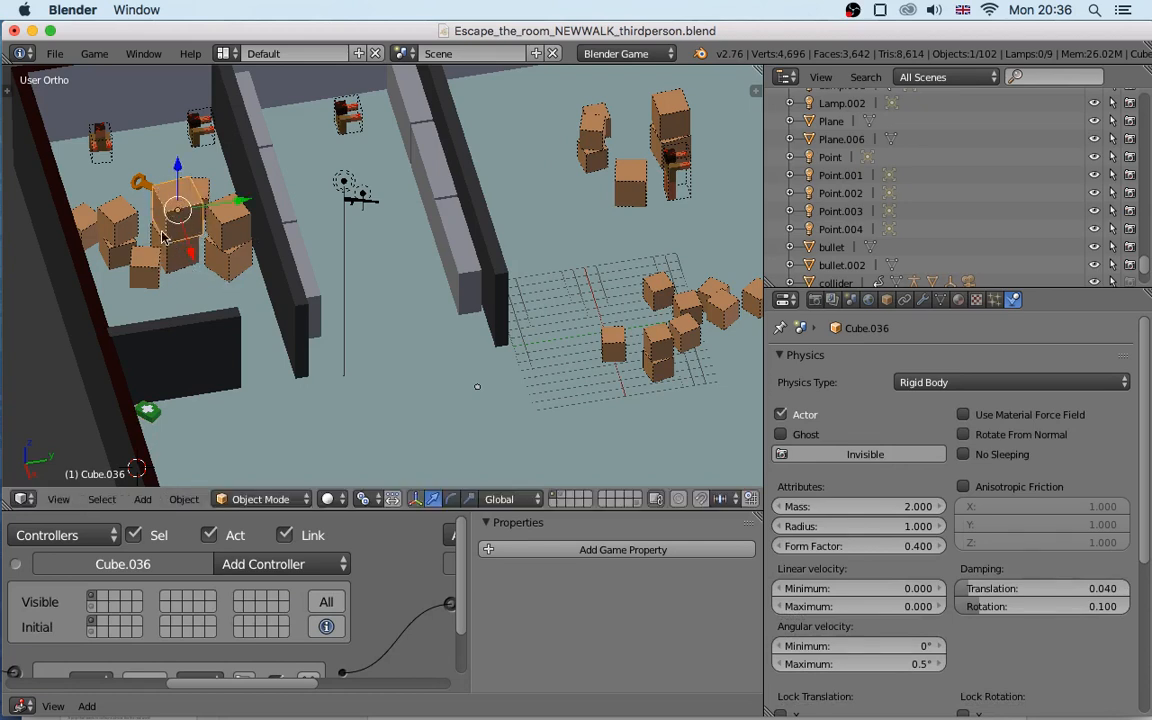
middle_click_drag(170, 190, 160, 245)
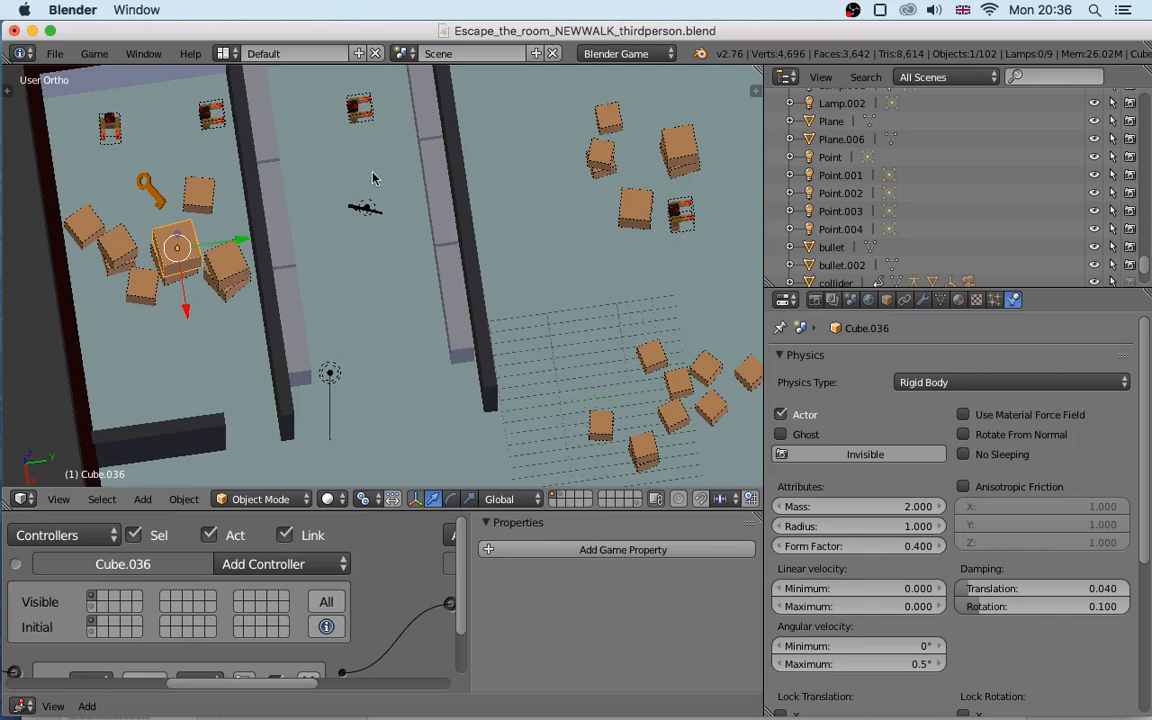
middle_click_drag(607, 290, 565, 261)
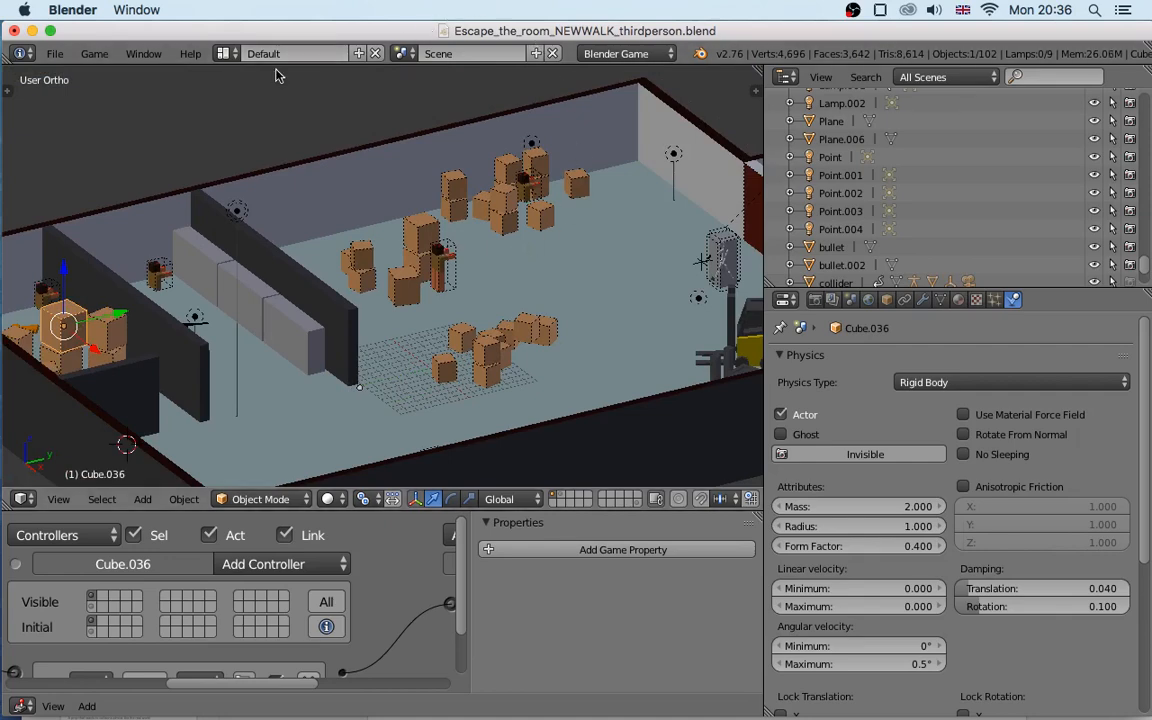
Reopen the recent project physics demo.blend and remove the sensor cube Cube.009 from the table's front corner
left_click(60, 56)
mouse_move(100, 111)
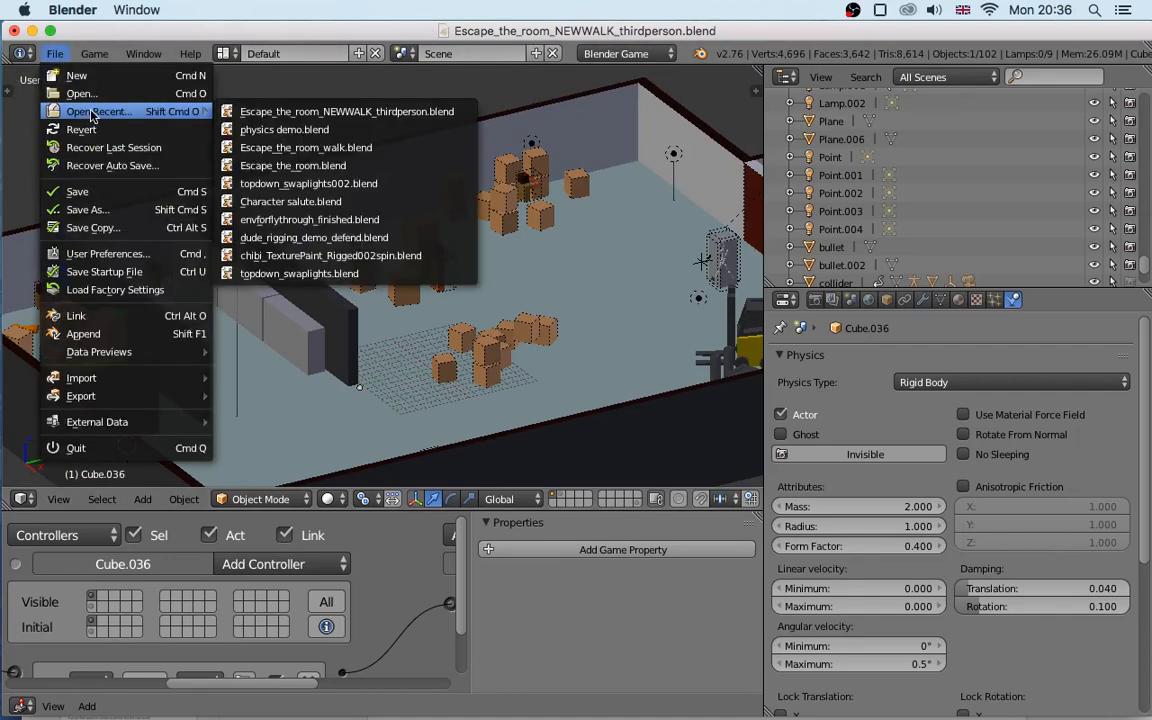
left_click(300, 130)
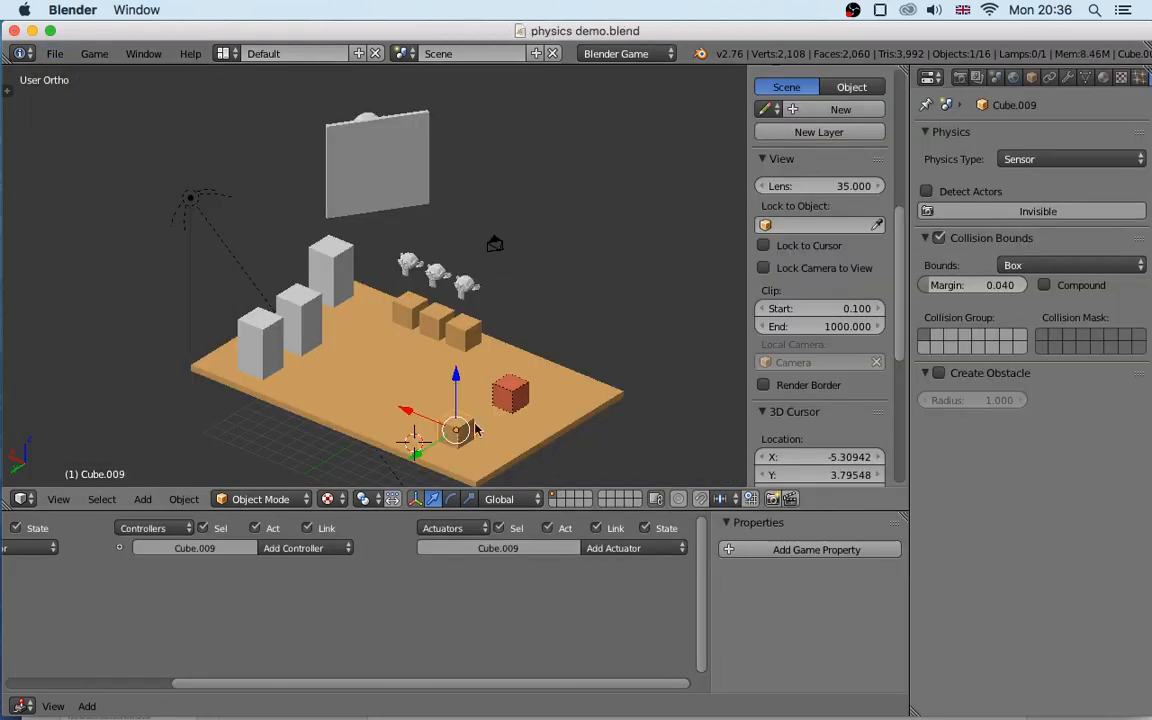
key("ctrl+z")
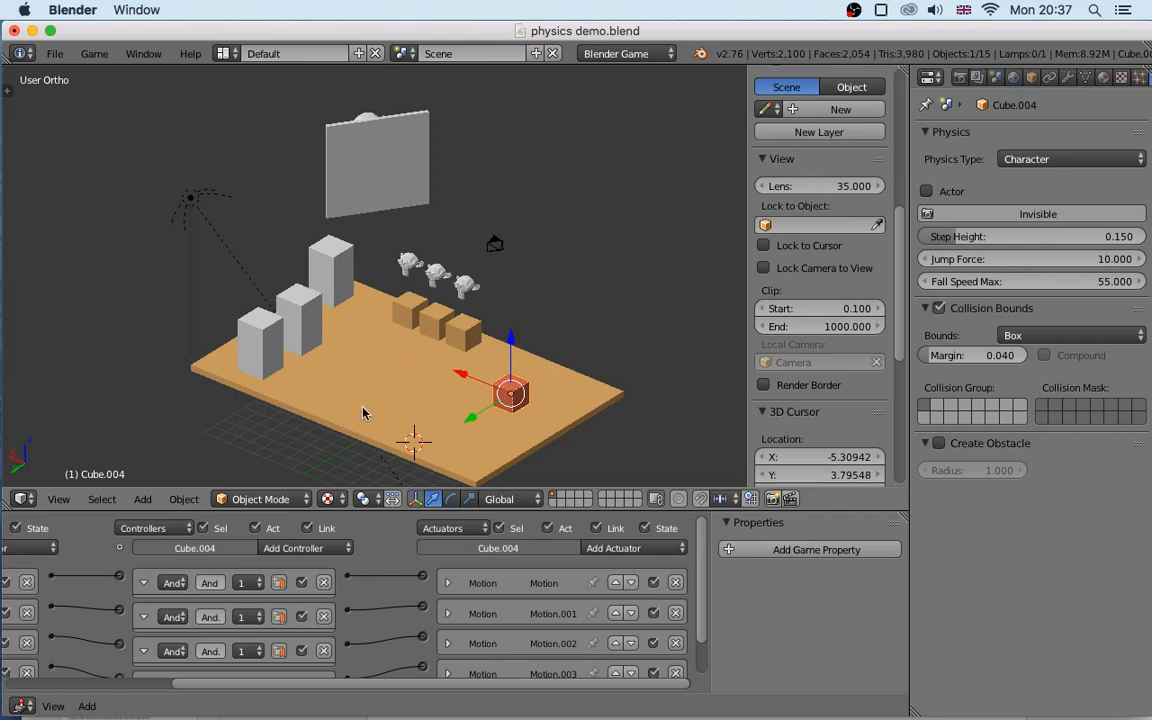
Select the rearmost tall grey block Cube.003 and examine the physics settings of its material, the world and the object itself
right_click(334, 290)
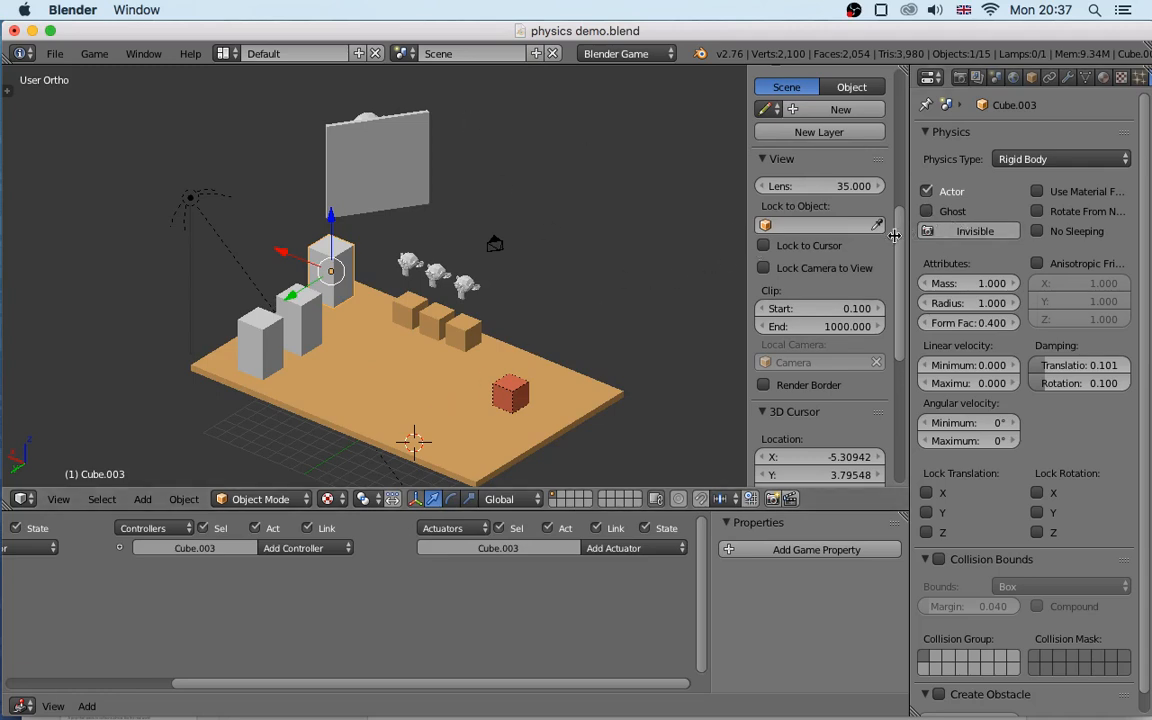
left_click_drag(908, 234, 816, 243)
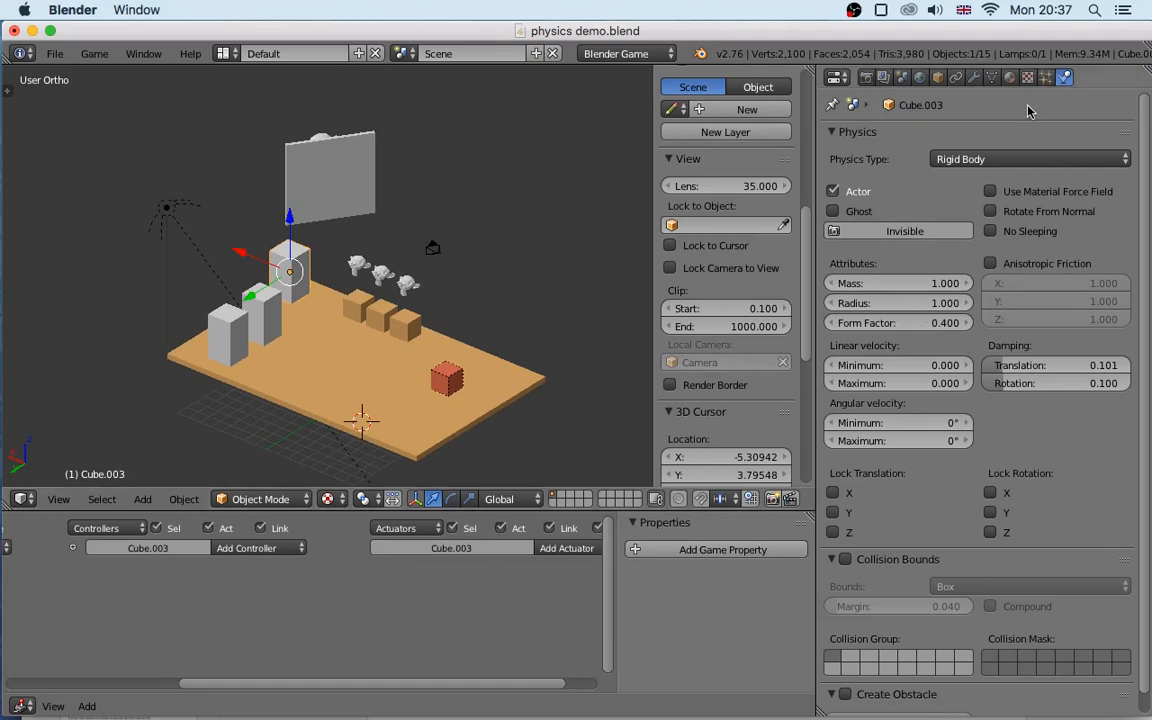
left_click(1010, 77)
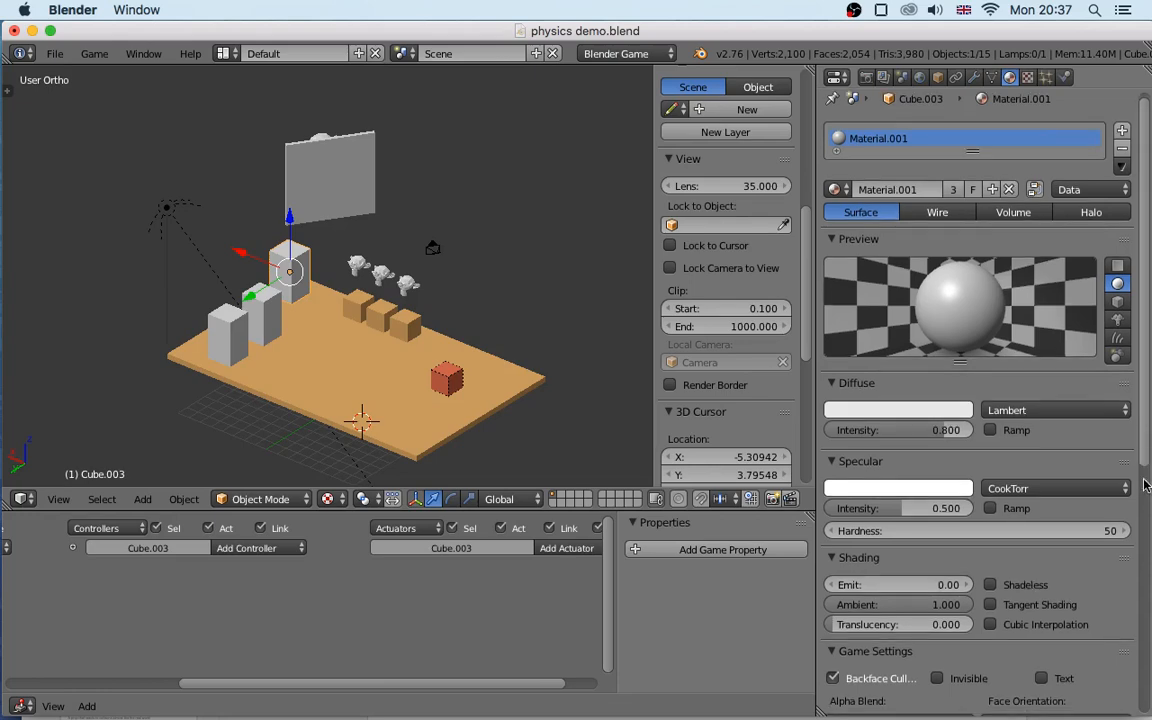
scroll(1148, 641, "down", 8)
scroll(1148, 641, "down", 1)
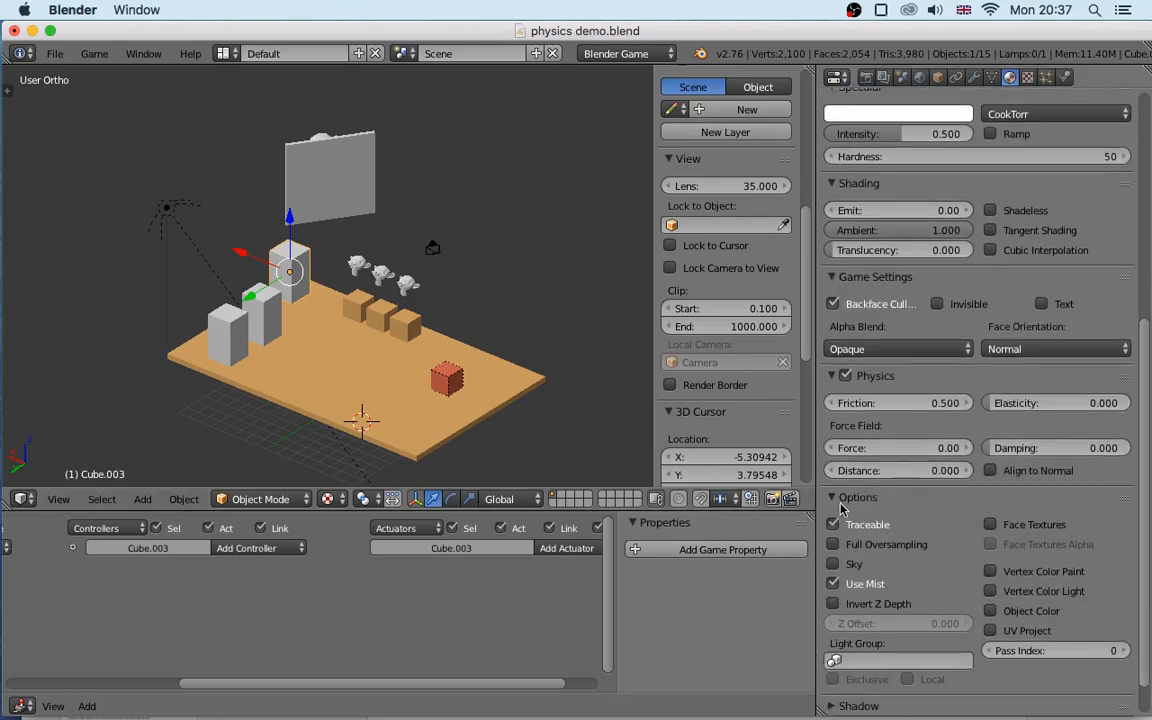
left_click(831, 377)
left_click(831, 377)
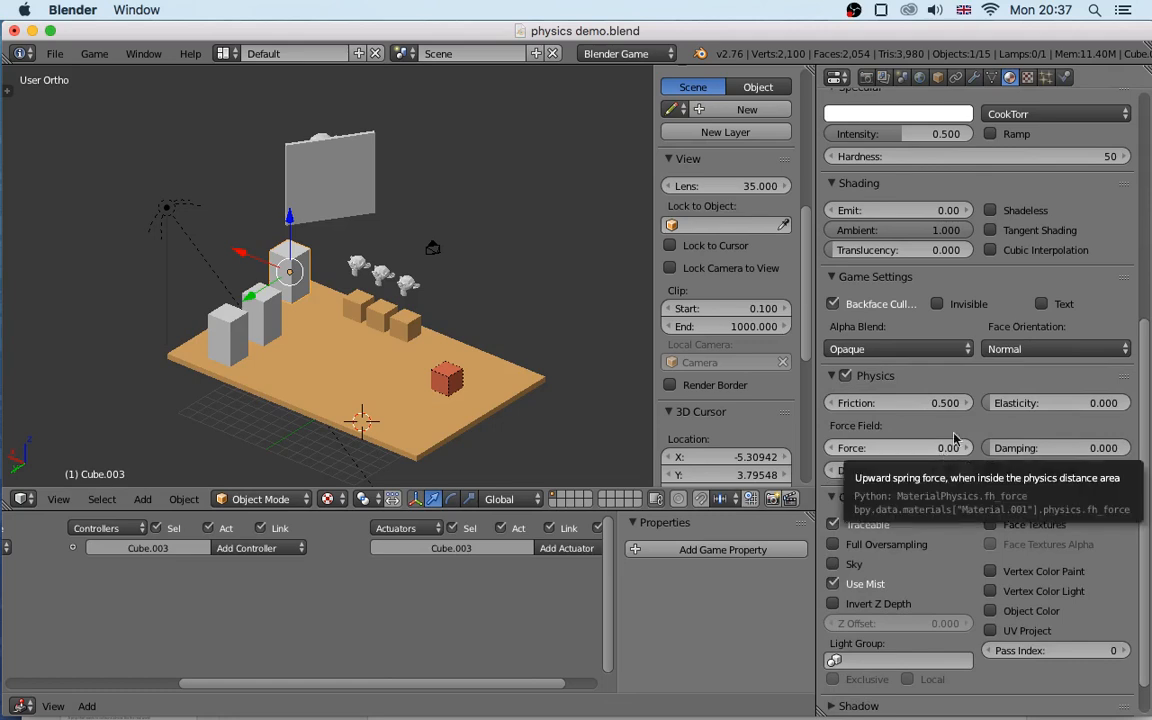
left_click(921, 78)
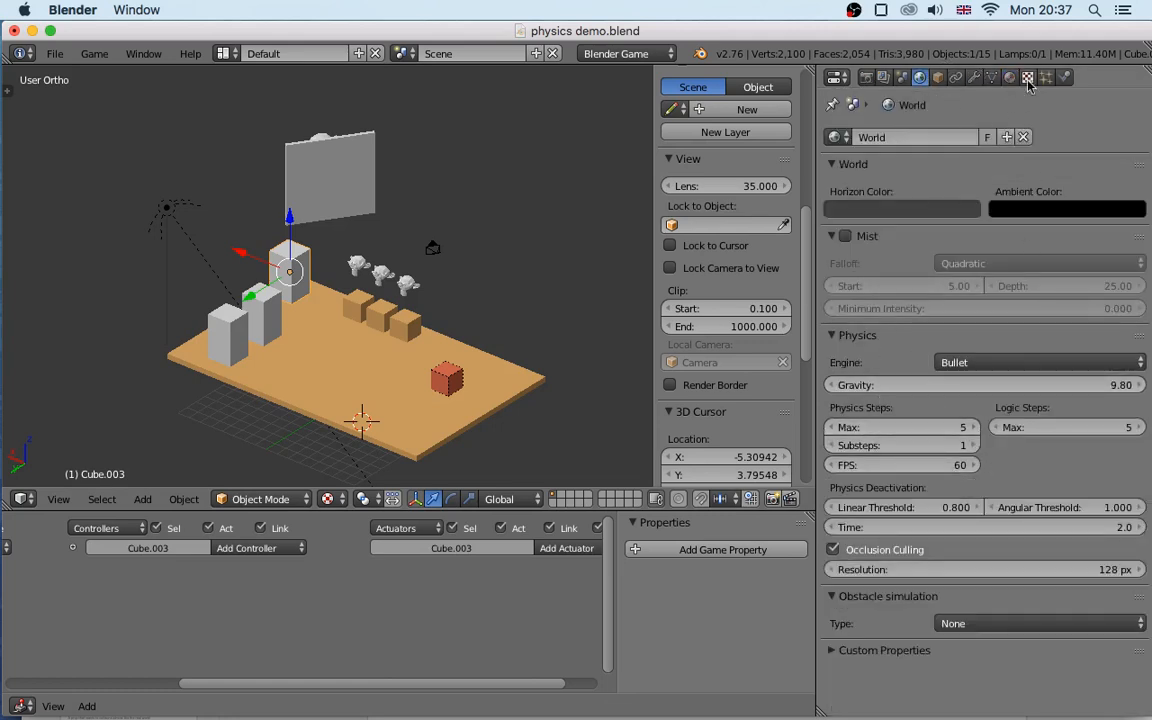
left_click(1066, 78)
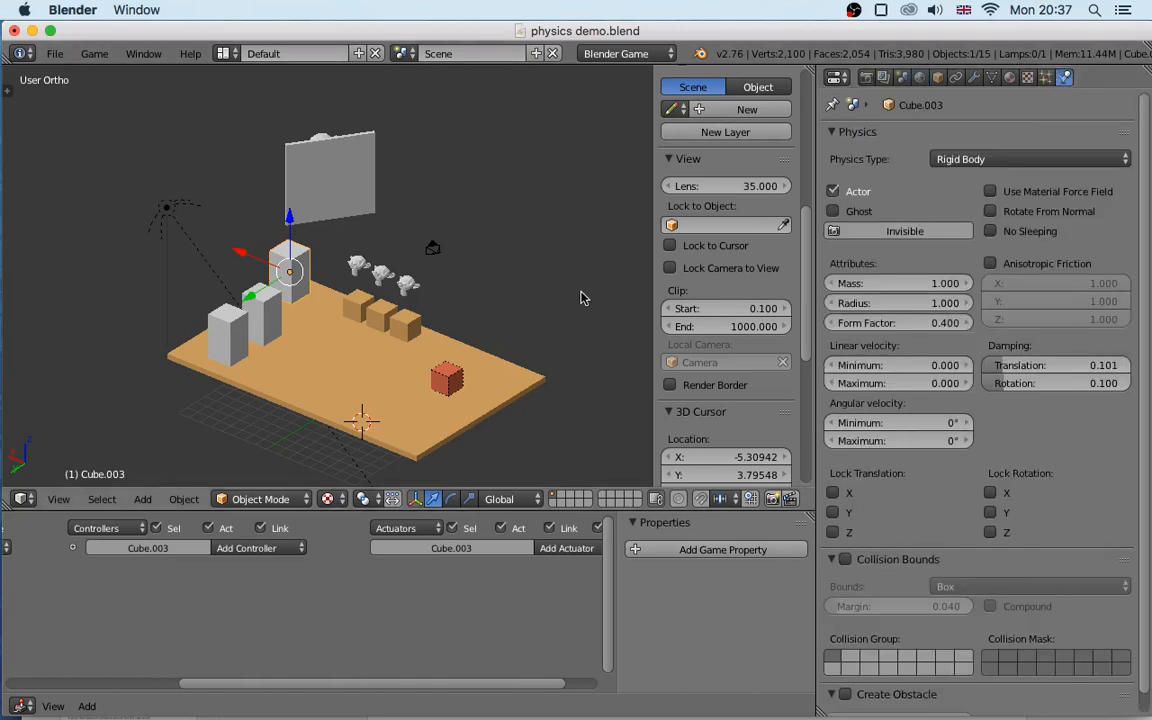